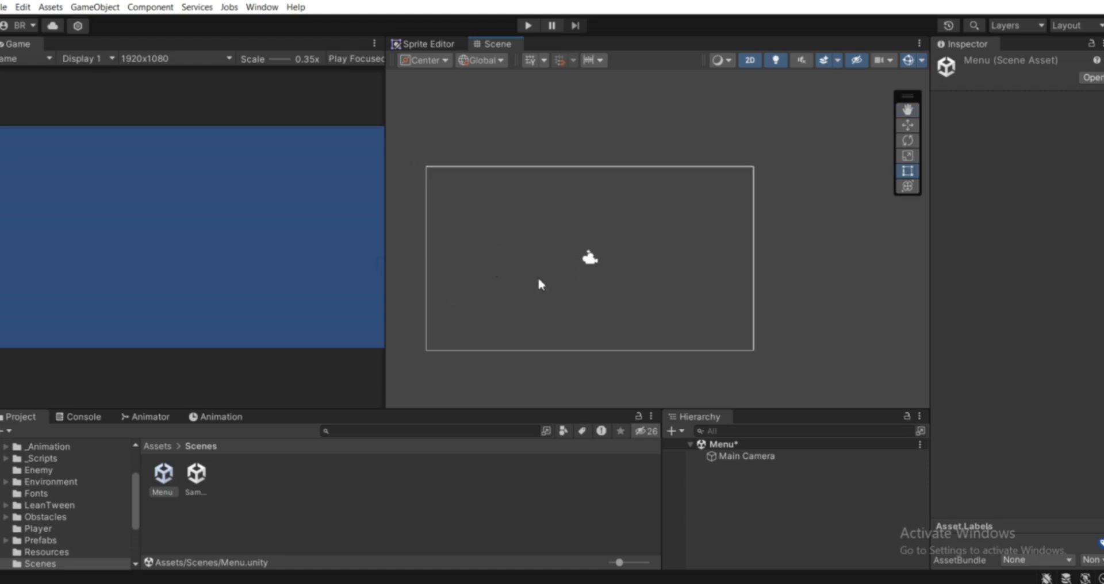
Step: Add a UI Canvas to the Menu scene
{"action": "middle_click_drag", "start_coordinate": [527, 268], "coordinate": [522, 268]}
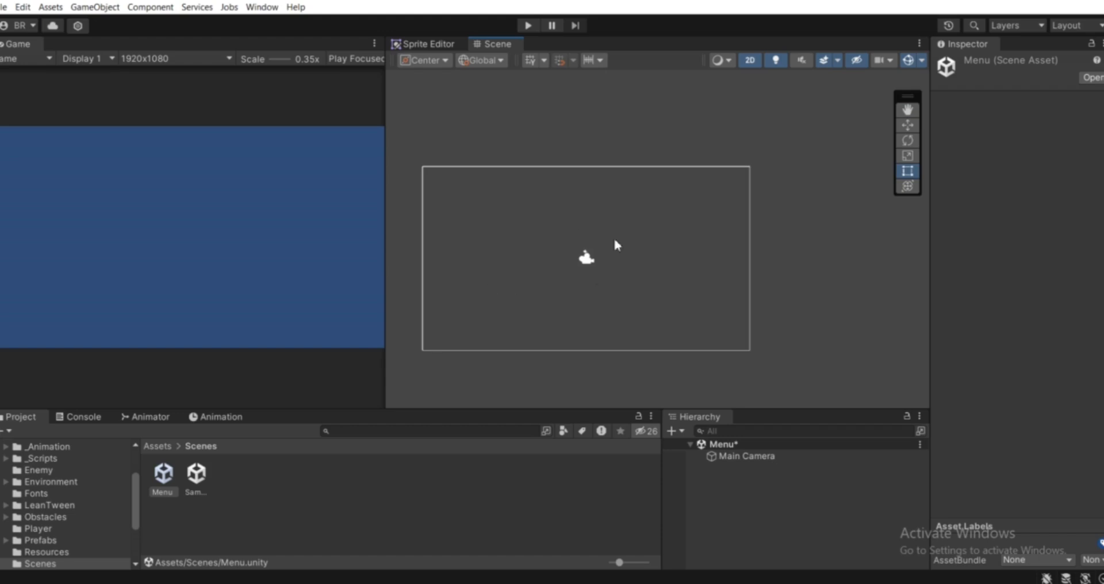
{"action": "middle_click_drag", "start_coordinate": [543, 266], "coordinate": [550, 276]}
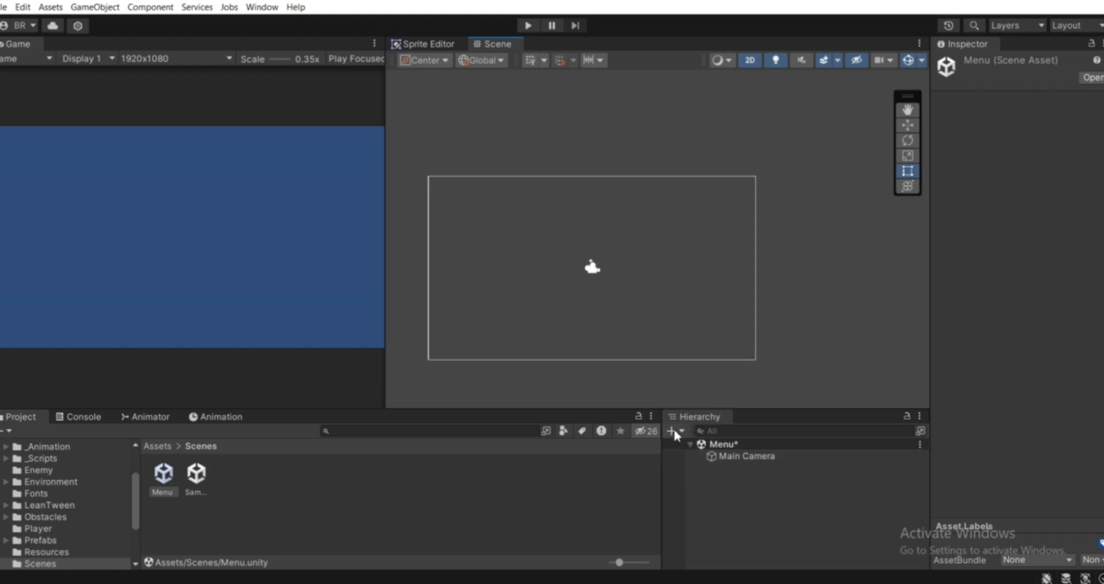
{"action": "right_click", "coordinate": [716, 519]}
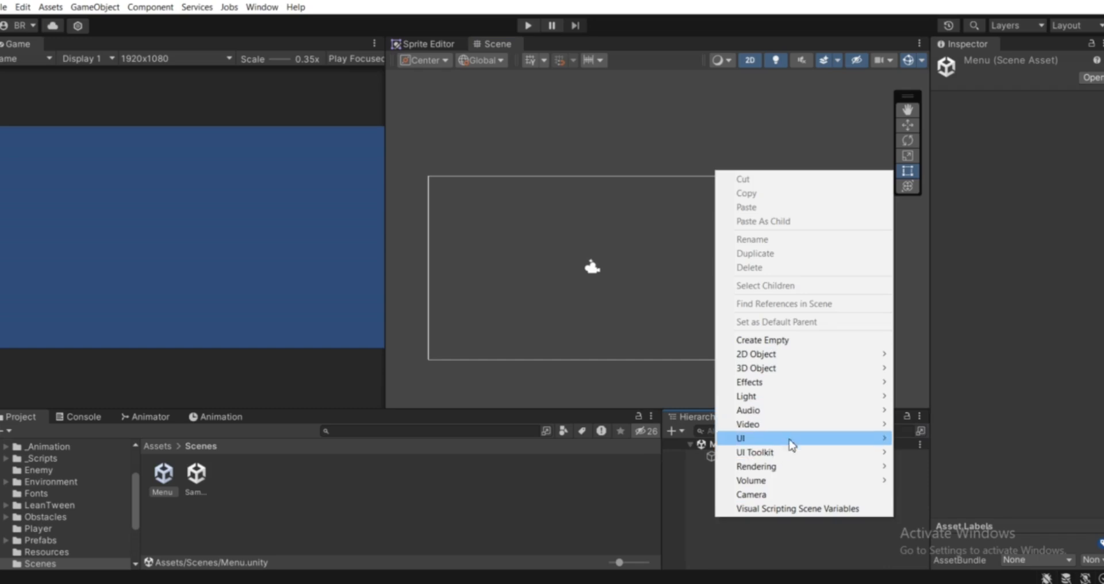
{"action": "mouse_move", "coordinate": [791, 438]}
{"action": "left_click", "coordinate": [913, 406]}
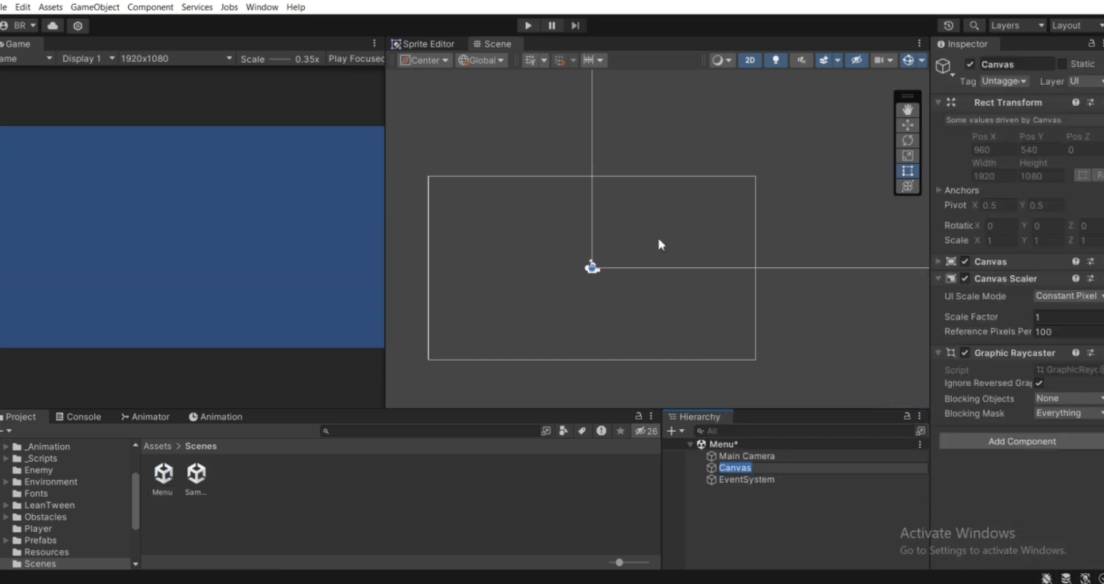
{"action": "middle_click_drag", "start_coordinate": [661, 242], "coordinate": [589, 243]}
{"action": "middle_click_drag", "start_coordinate": [712, 249], "coordinate": [639, 259]}
{"action": "double_click", "coordinate": [763, 468]}
{"action": "scroll", "coordinate": [668, 257], "scroll_direction": "up", "scroll_amount": 1}
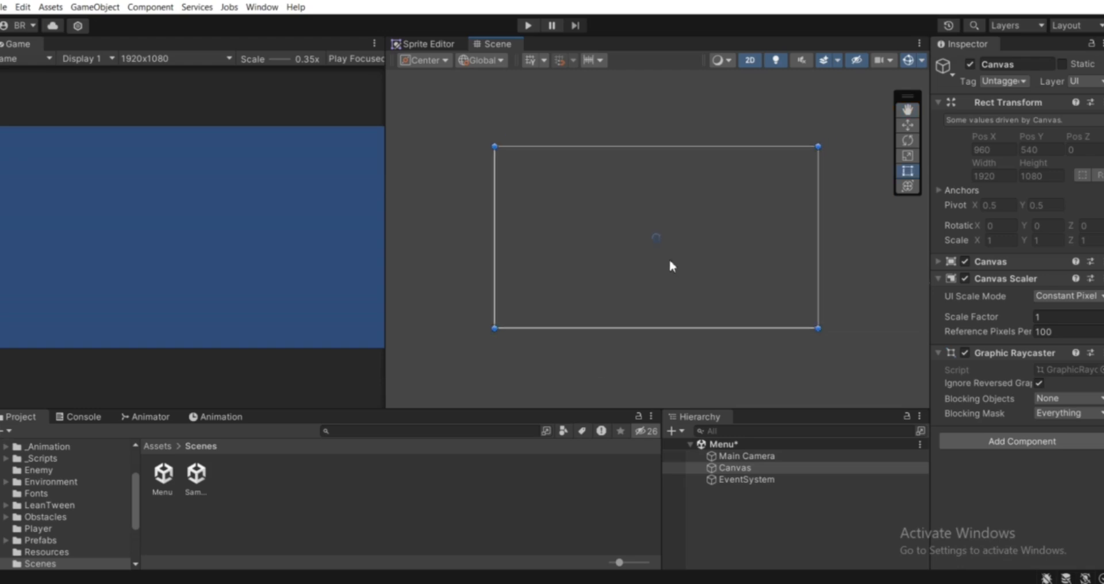
{"action": "middle_click_drag", "start_coordinate": [702, 234], "coordinate": [705, 242]}
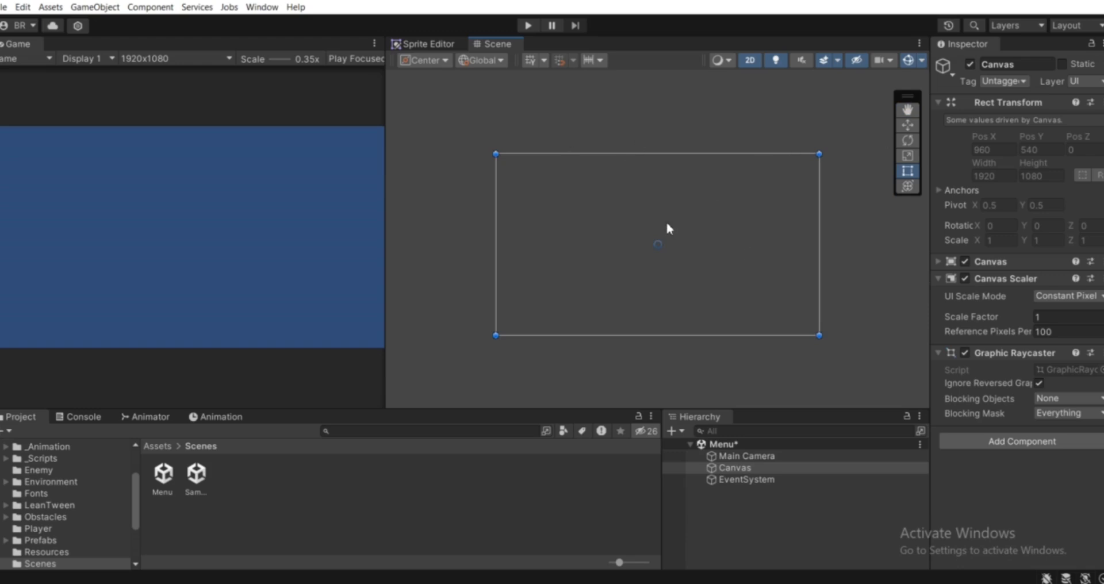
{"action": "middle_click_drag", "start_coordinate": [627, 238], "coordinate": [623, 253]}
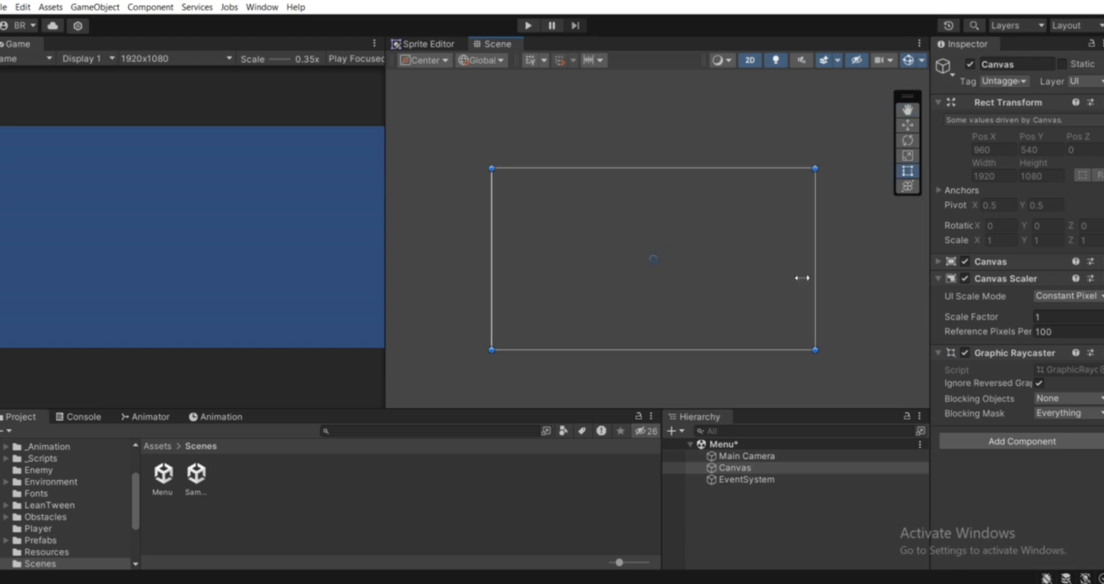
Step: Set the Canvas Scaler to Scale With Screen Size with a reference resolution of 1920 by 1080
{"action": "left_click_drag", "start_coordinate": [930, 234], "coordinate": [925, 232]}
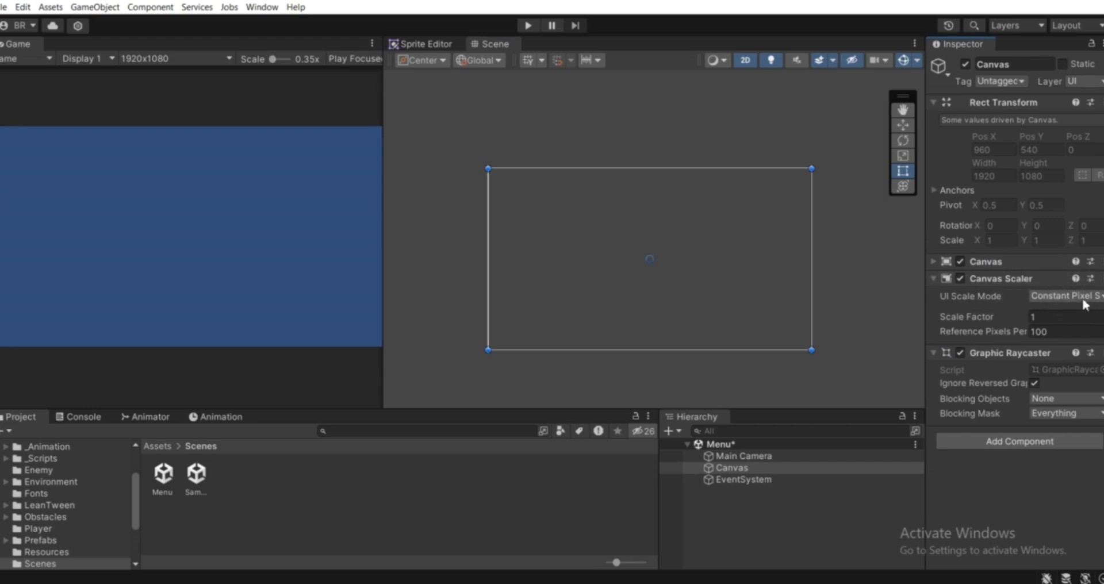
{"action": "left_click", "coordinate": [1047, 296]}
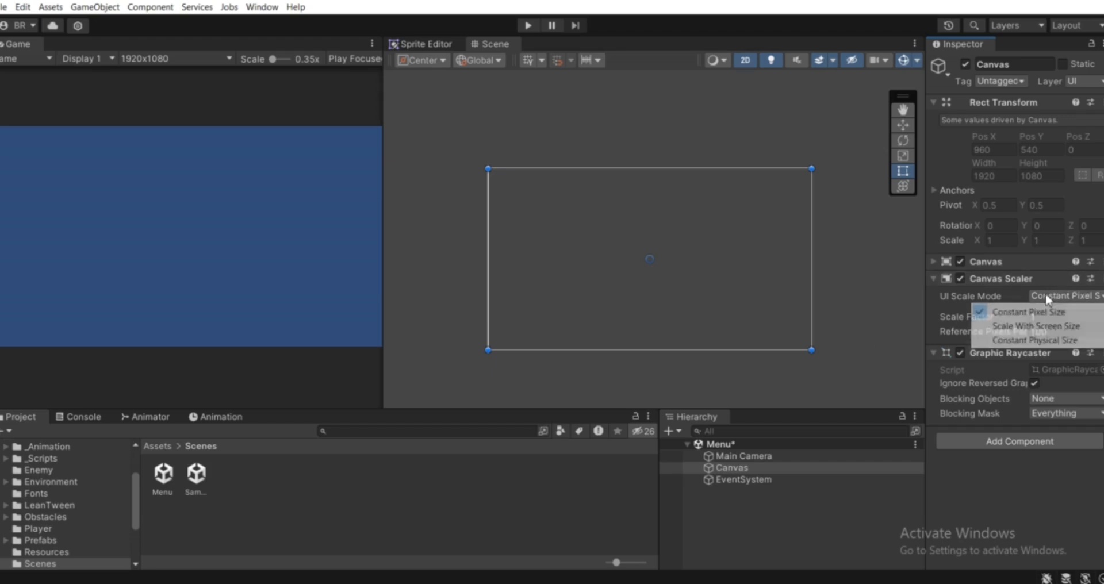
{"action": "left_click", "coordinate": [1025, 327]}
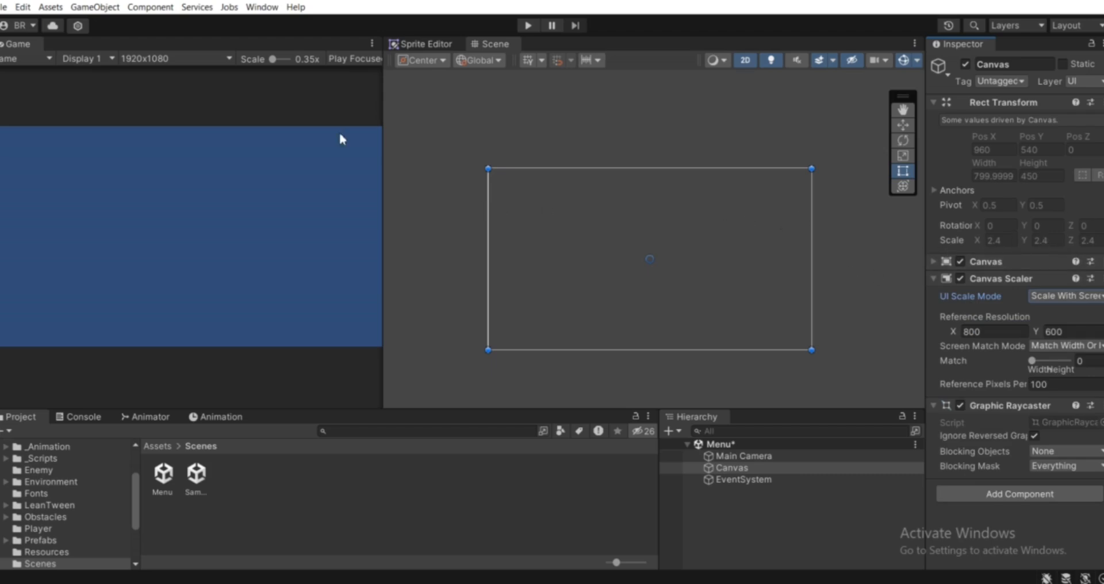
{"action": "left_click", "coordinate": [1014, 332]}
{"action": "type", "text": "1920"}
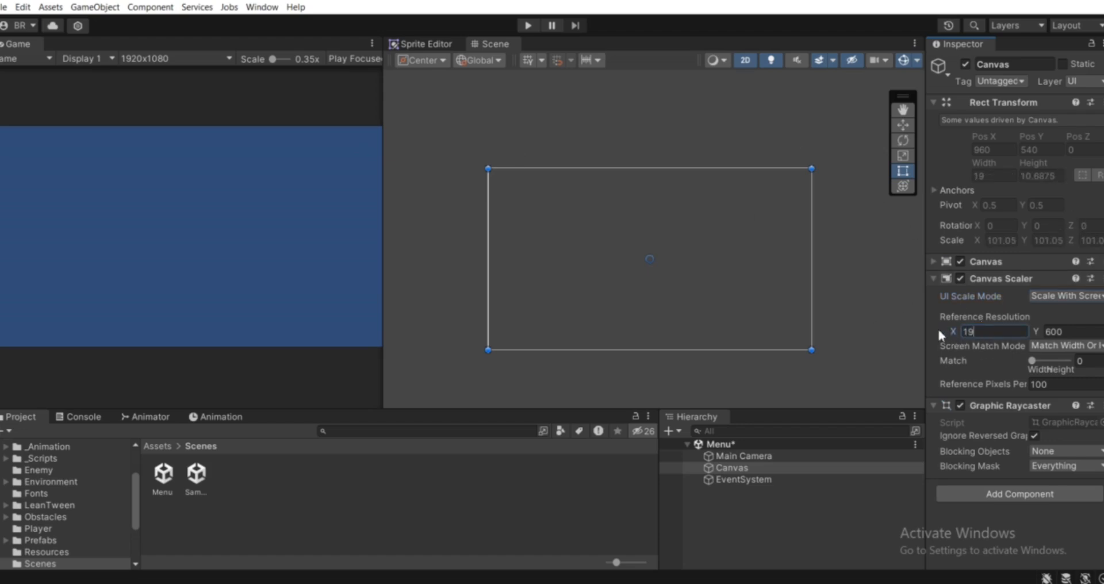
{"action": "left_click", "coordinate": [1091, 331]}
{"action": "type", "text": "108"}
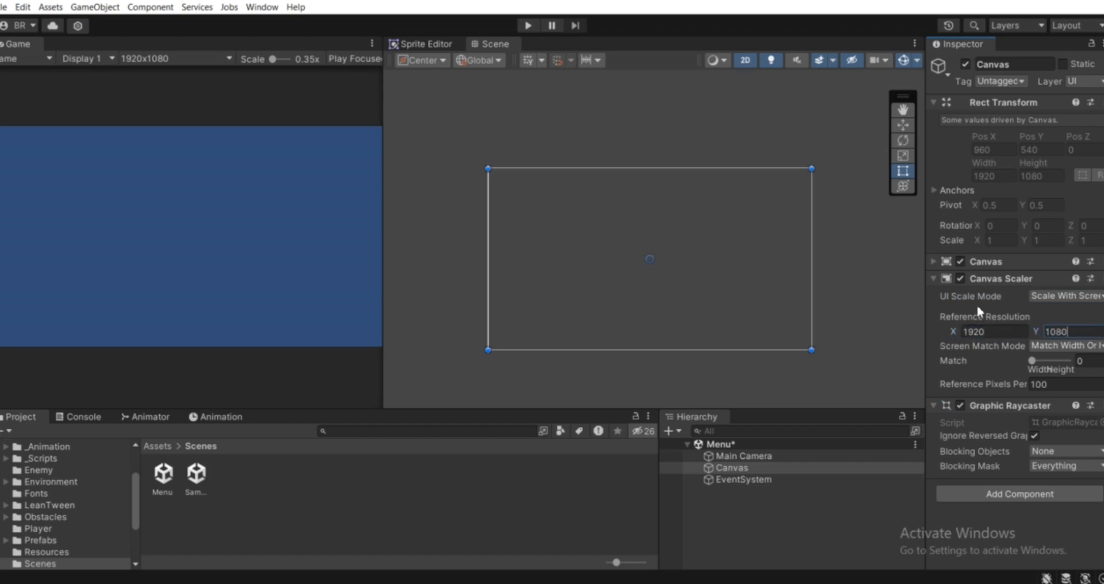
{"action": "left_click", "coordinate": [985, 278]}
Step: Create an empty child object under the Canvas and name it Menu
{"action": "scroll", "coordinate": [740, 299], "scroll_direction": "up", "scroll_amount": 2}
{"action": "middle_click_drag", "start_coordinate": [740, 298], "coordinate": [685, 306]}
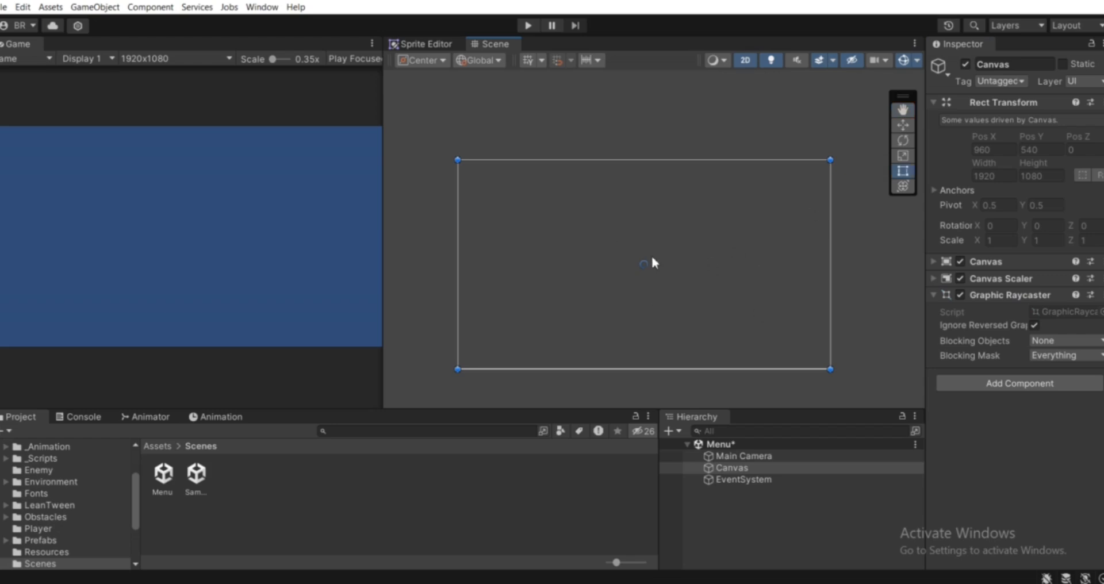
{"action": "middle_click_drag", "start_coordinate": [571, 235], "coordinate": [588, 236]}
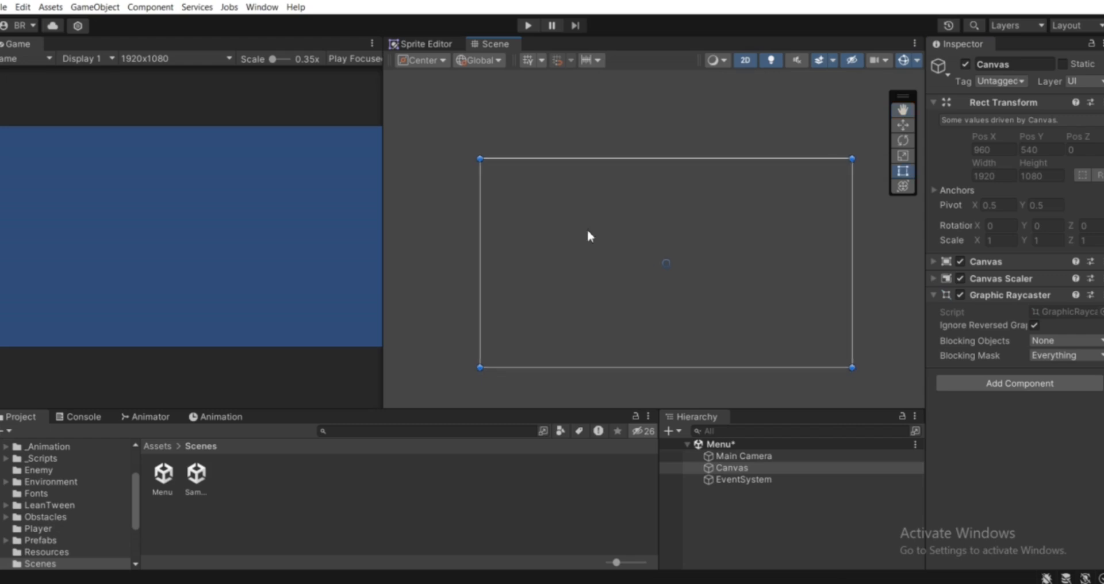
{"action": "middle_click_drag", "start_coordinate": [692, 286], "coordinate": [673, 279]}
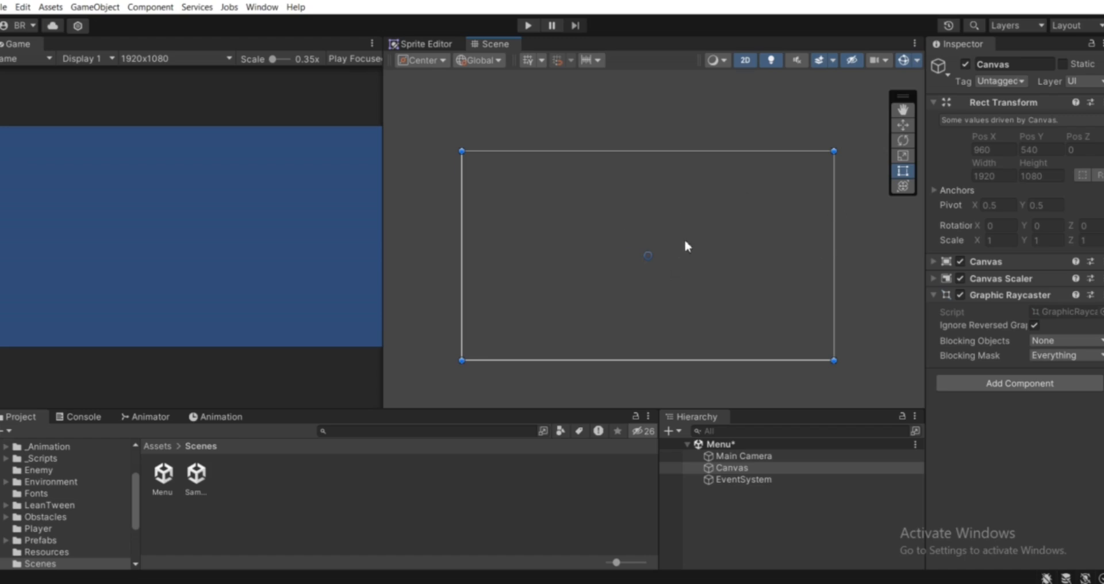
{"action": "middle_click_drag", "start_coordinate": [704, 280], "coordinate": [670, 277]}
{"action": "right_click", "coordinate": [733, 470]}
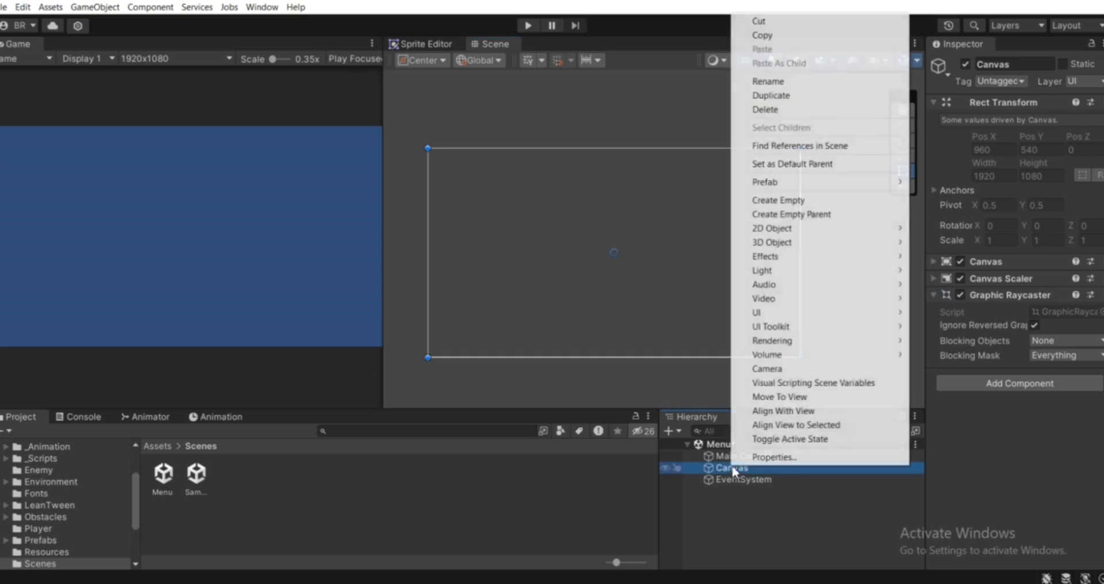
{"action": "left_click", "coordinate": [776, 205]}
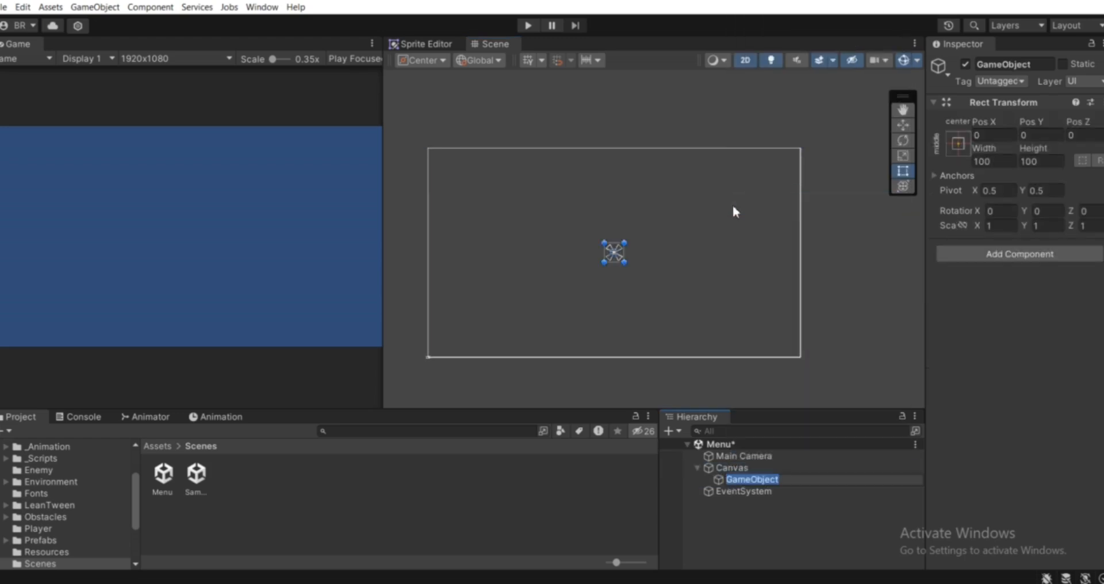
{"action": "type", "text": "Menu"}
{"action": "key", "text": "Return"}
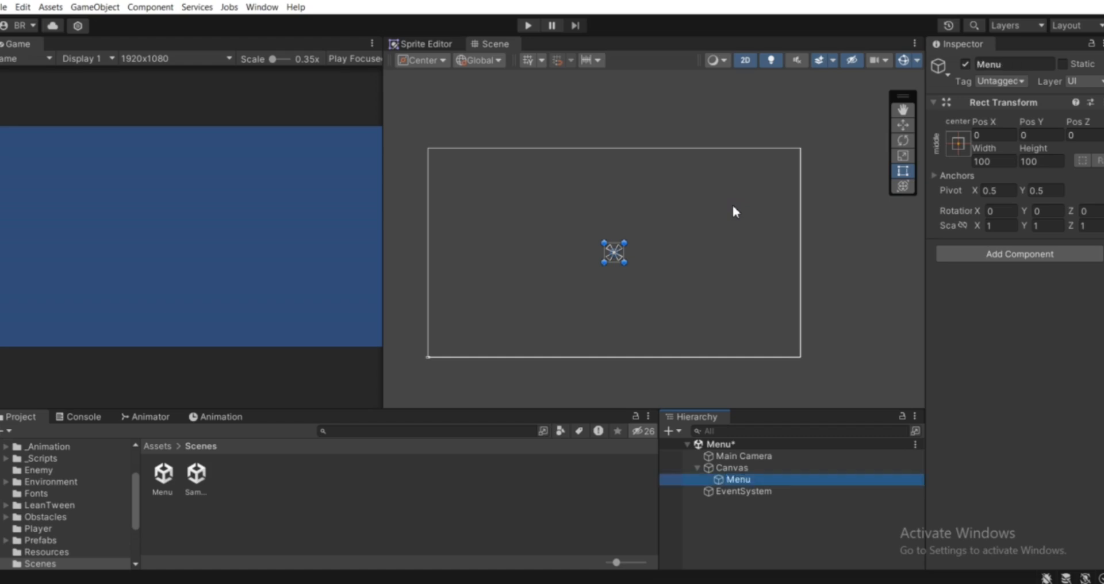
Step: Apply the full stretch anchor preset to the Menu object, also setting pivot and position, so it fills the Canvas
{"action": "middle_click_drag", "start_coordinate": [711, 261], "coordinate": [719, 276]}
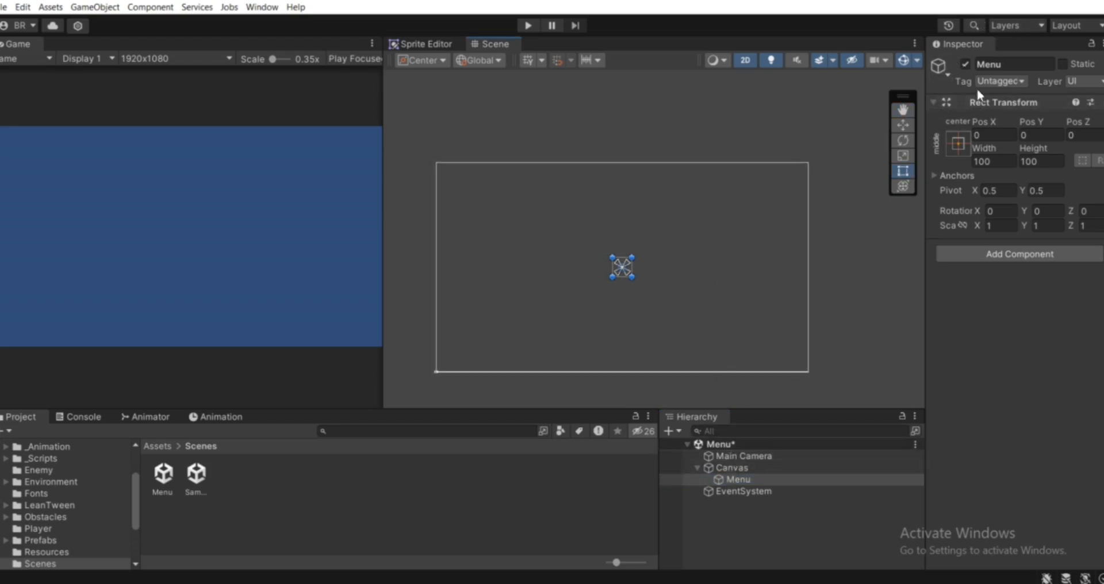
{"action": "left_click", "coordinate": [957, 145]}
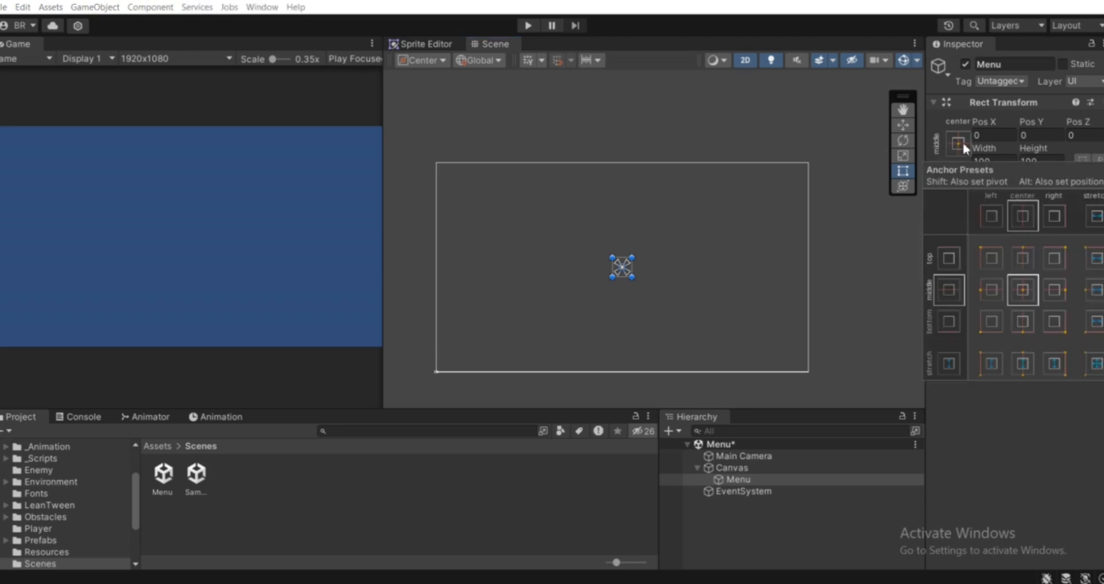
{"action": "key", "text": "shift+alt"}
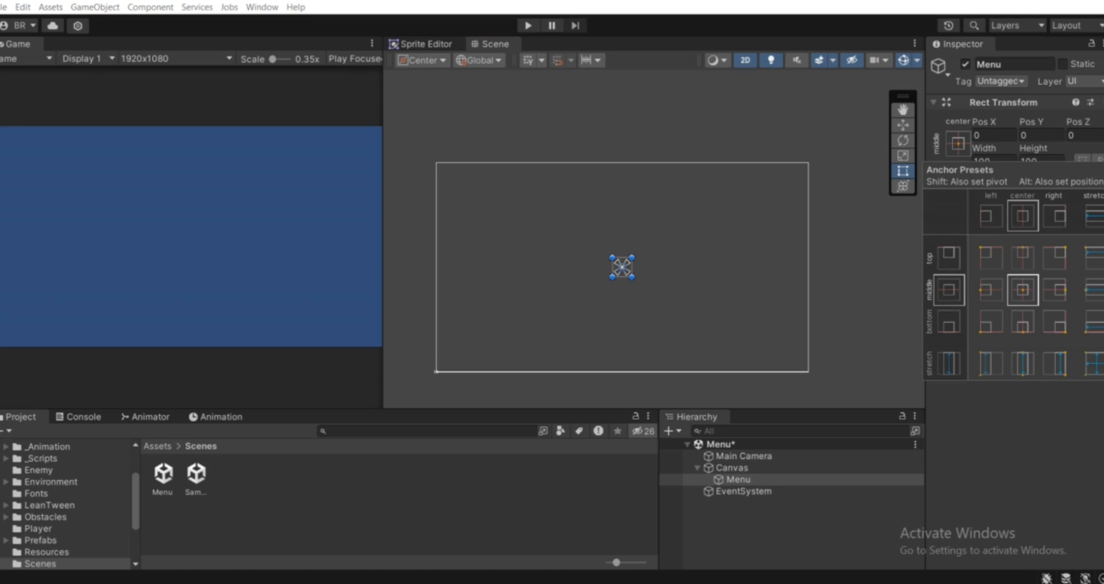
{"action": "left_click", "coordinate": [1095, 365], "text": "alt+shift"}
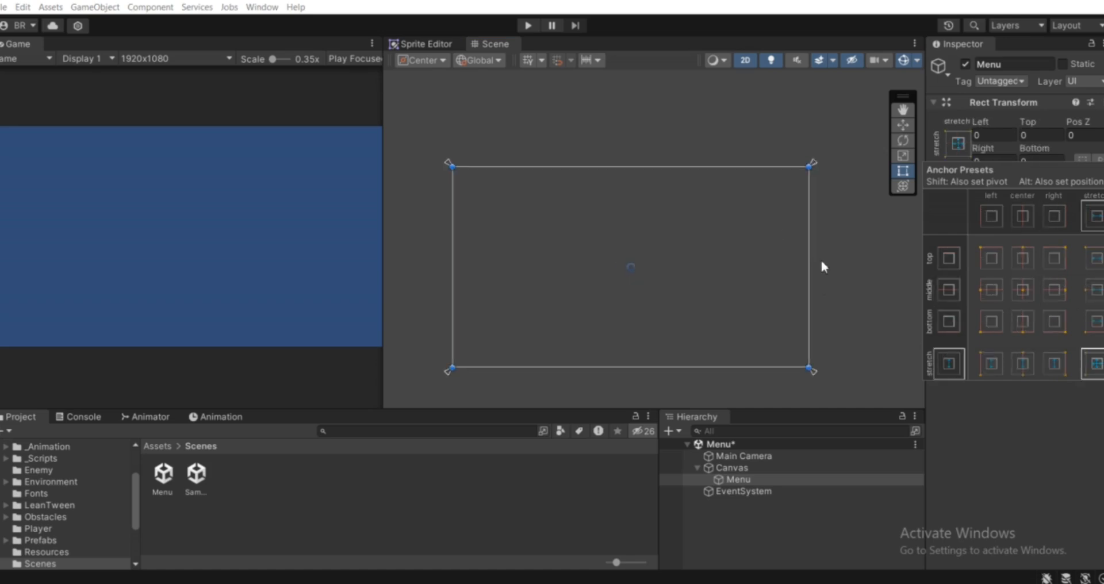
{"action": "middle_click_drag", "start_coordinate": [755, 276], "coordinate": [751, 244]}
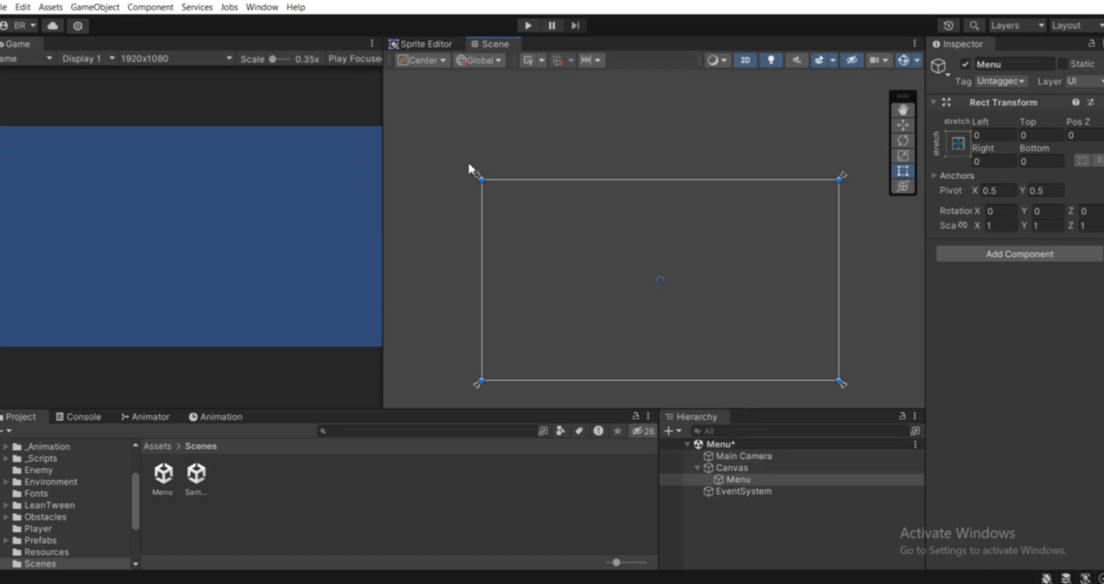
{"action": "middle_click_drag", "start_coordinate": [804, 350], "coordinate": [753, 330]}
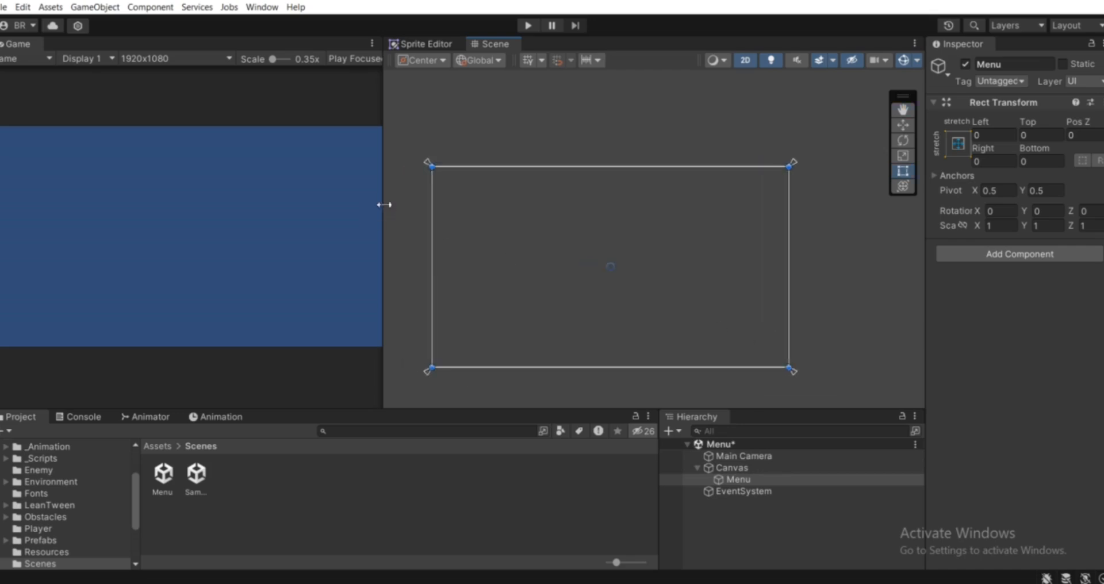
{"action": "left_click_drag", "start_coordinate": [382, 206], "coordinate": [412, 231]}
{"action": "middle_click_drag", "start_coordinate": [566, 253], "coordinate": [559, 218]}
Step: Add a UI Image under the Canvas and place it above the Menu object in the hierarchy
{"action": "left_click", "coordinate": [737, 508]}
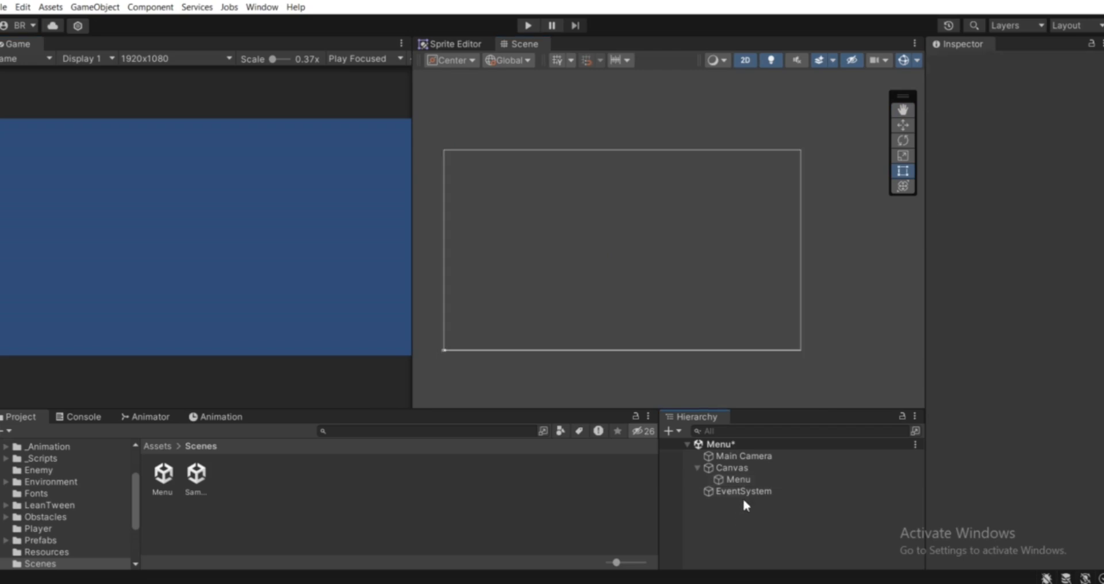
{"action": "left_click", "coordinate": [749, 478]}
{"action": "left_click", "coordinate": [748, 467]}
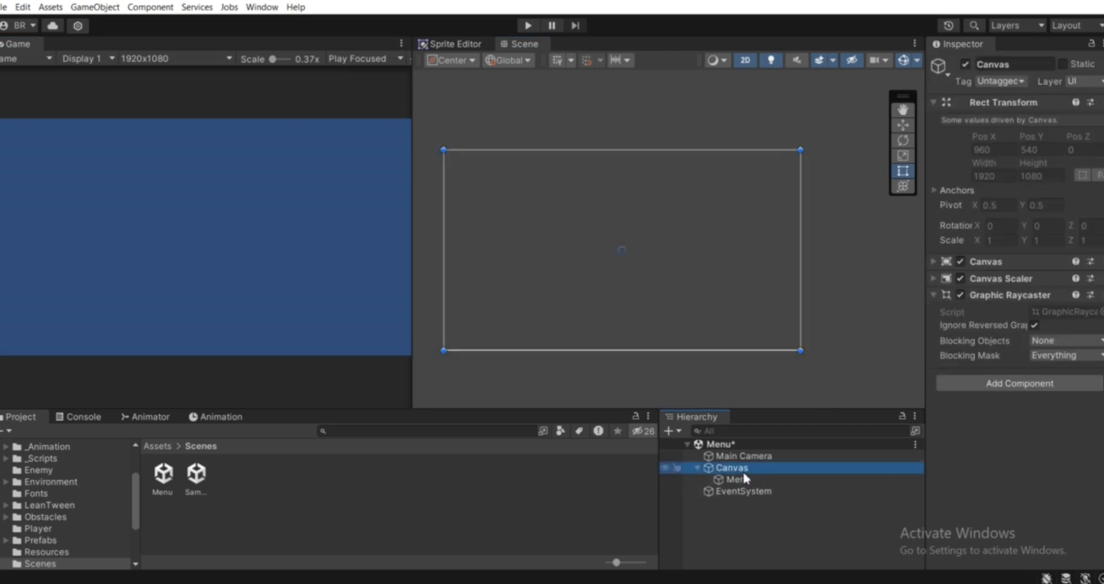
{"action": "middle_click_drag", "start_coordinate": [529, 264], "coordinate": [638, 271]}
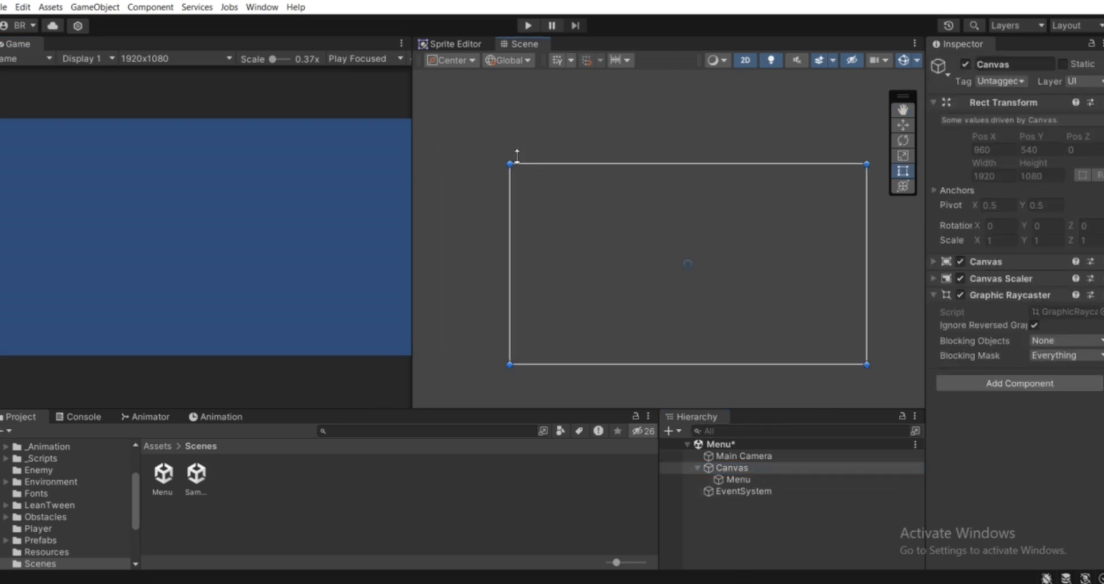
{"action": "middle_click_drag", "start_coordinate": [815, 312], "coordinate": [754, 256]}
{"action": "middle_click_drag", "start_coordinate": [677, 217], "coordinate": [725, 221]}
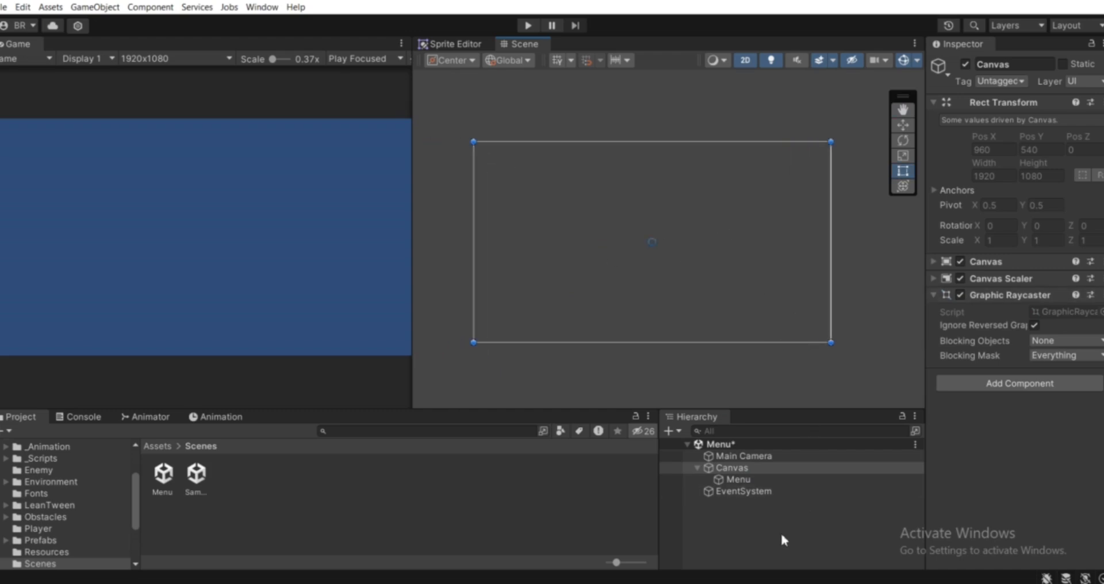
{"action": "right_click", "coordinate": [743, 466]}
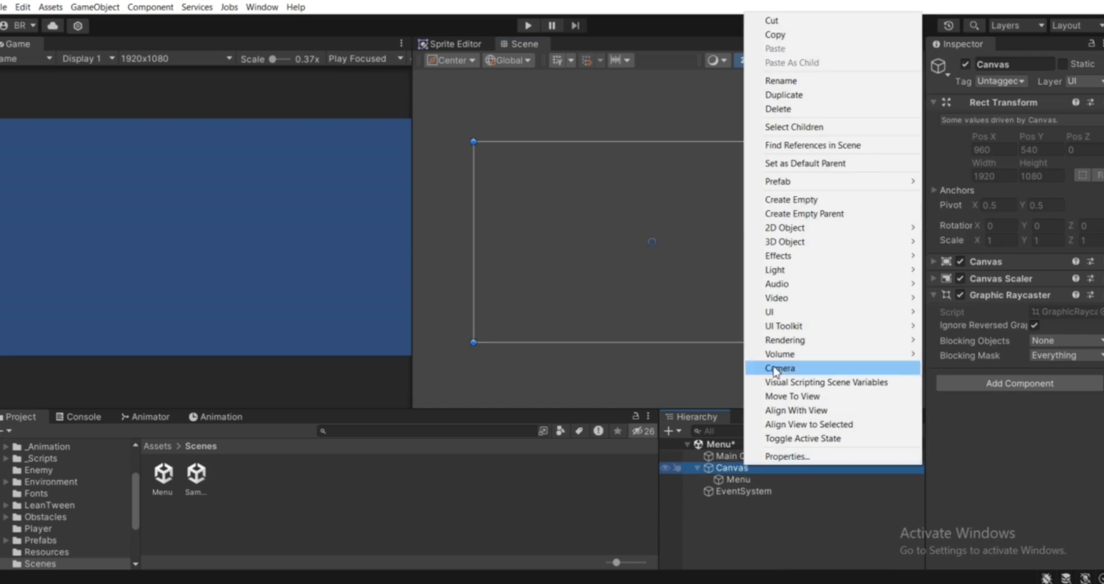
{"action": "mouse_move", "coordinate": [776, 314]}
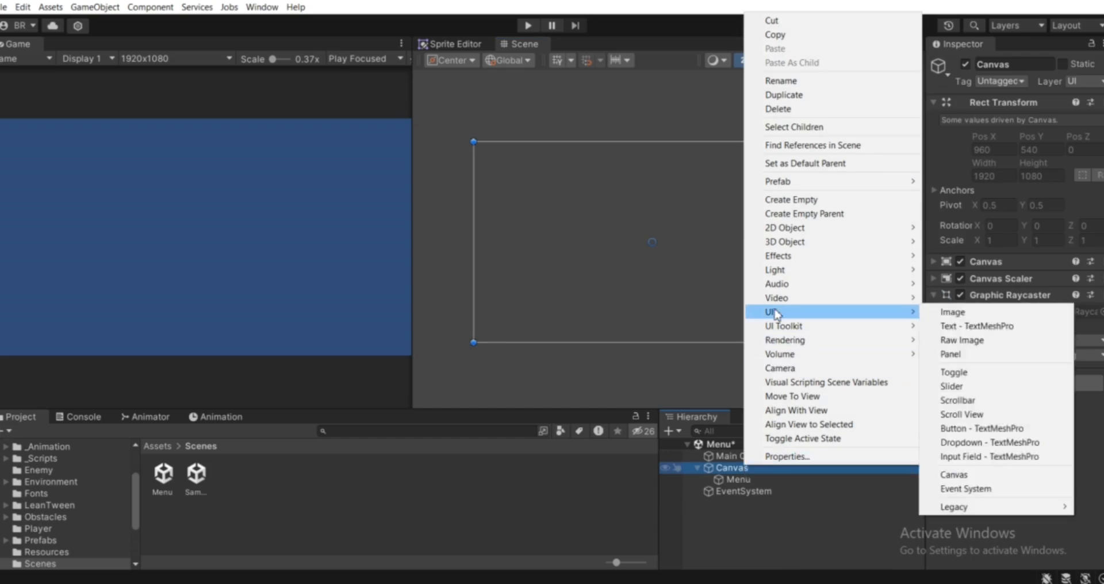
{"action": "left_click", "coordinate": [970, 315]}
{"action": "left_click", "coordinate": [729, 521]}
{"action": "left_click", "coordinate": [733, 492]}
{"action": "left_click_drag", "start_coordinate": [732, 492], "coordinate": [735, 480]}
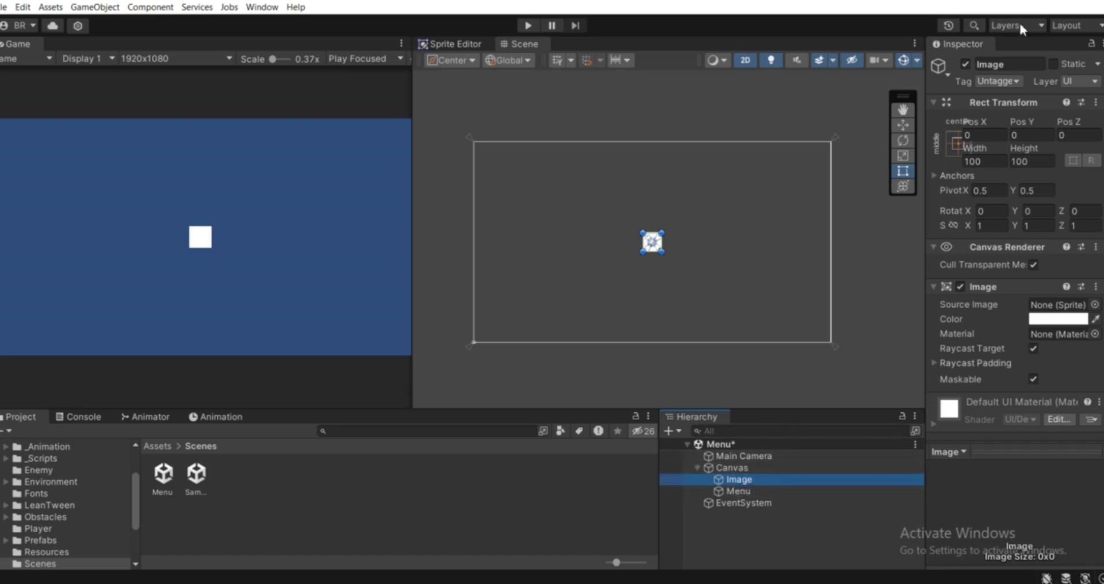
Step: Rename the new image object as Background
{"action": "left_click", "coordinate": [1002, 68]}
{"action": "double_click", "coordinate": [1003, 66]}
{"action": "type", "text": "Bac"}
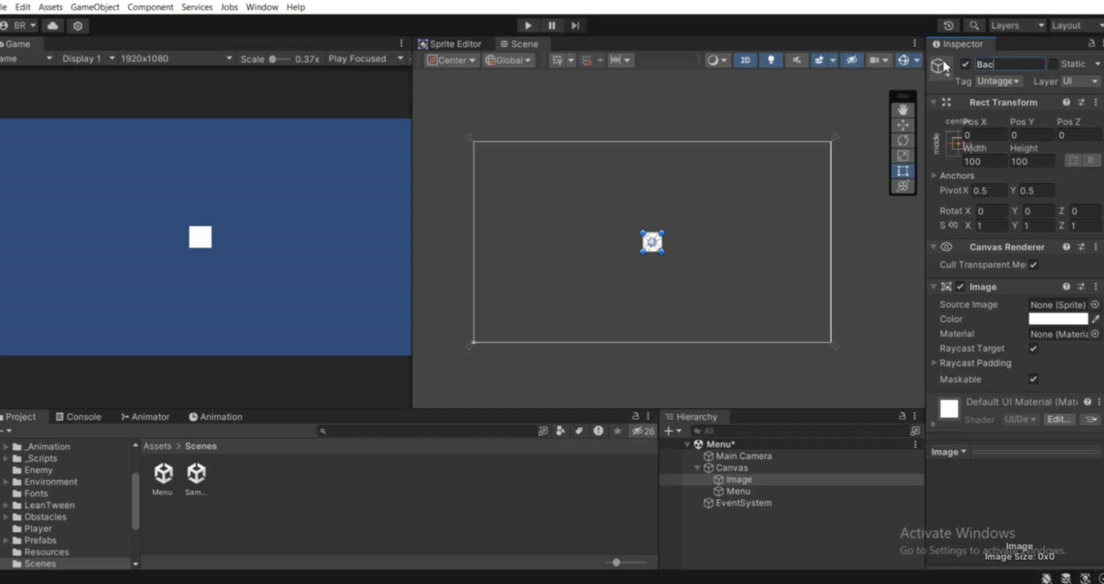
{"action": "type", "text": "kground"}
{"action": "key", "text": "Return"}
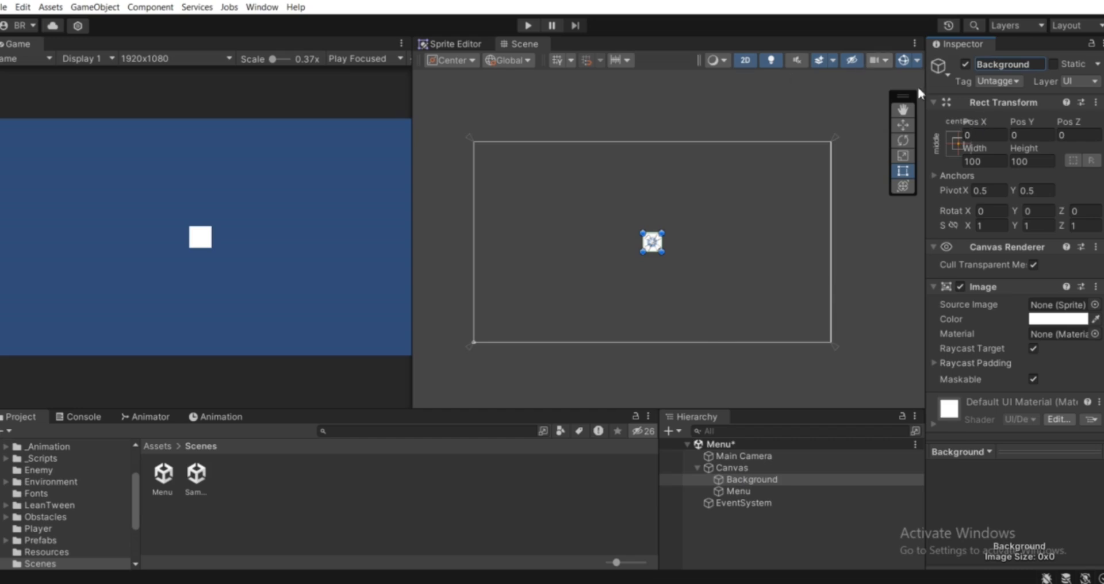
Step: Apply the full stretch anchor preset to the Background image, also setting its position, so it fills the Canvas
{"action": "left_click_drag", "start_coordinate": [924, 131], "coordinate": [900, 124]}
{"action": "left_click", "coordinate": [933, 144]}
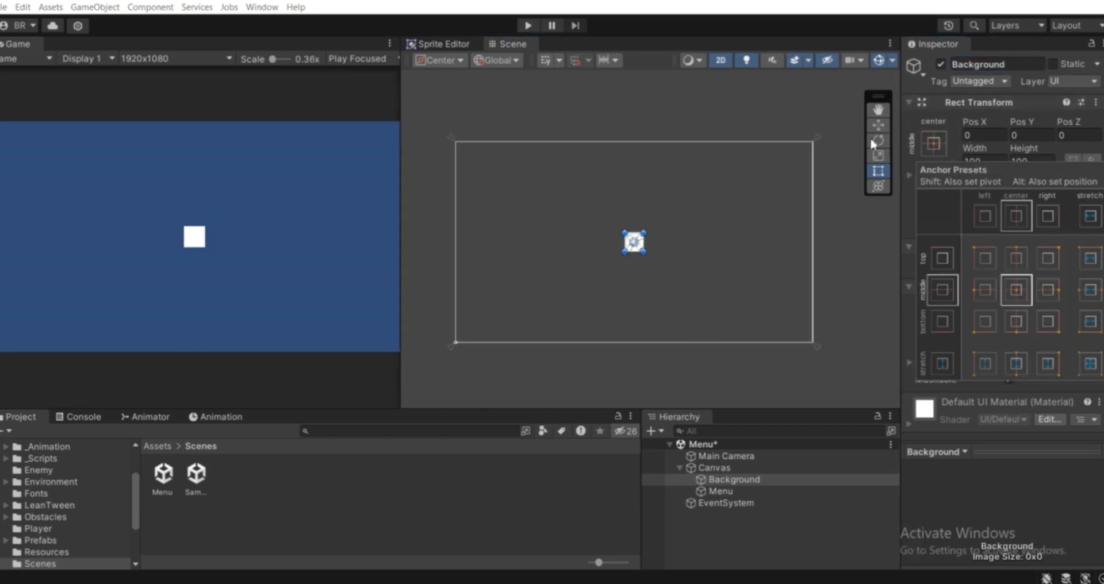
{"action": "left_click", "coordinate": [1092, 372], "text": "alt"}
{"action": "middle_click_drag", "start_coordinate": [709, 280], "coordinate": [748, 281]}
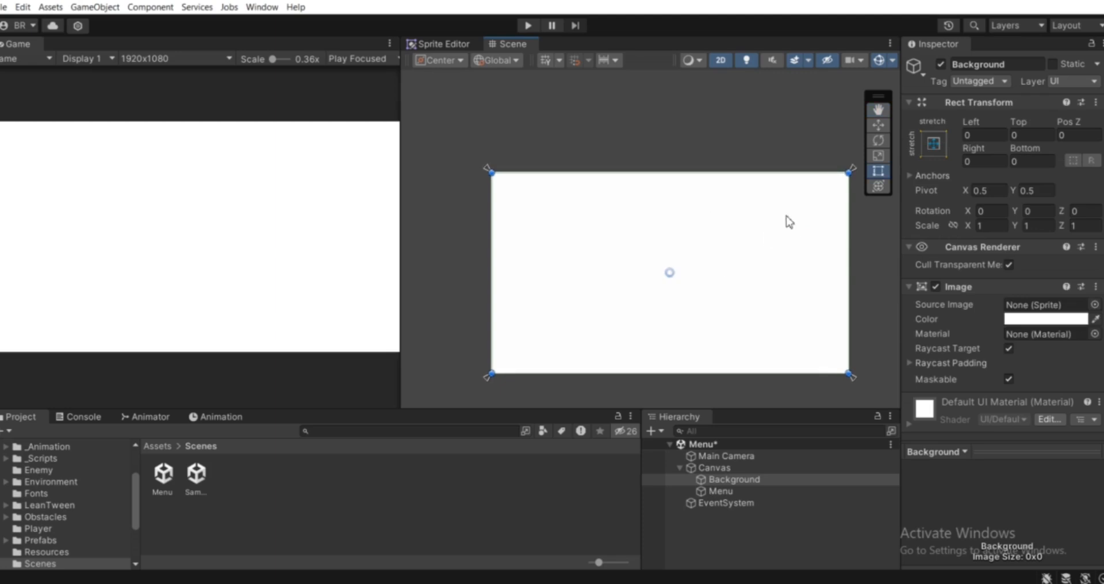
Step: Set the Background image's color to the pinkish red FF0055
{"action": "mouse_move", "coordinate": [768, 212]}
{"action": "middle_mouse_down"}
{"action": "mouse_move", "coordinate": [776, 207]}
{"action": "mouse_move", "coordinate": [752, 207]}
{"action": "middle_mouse_up"}
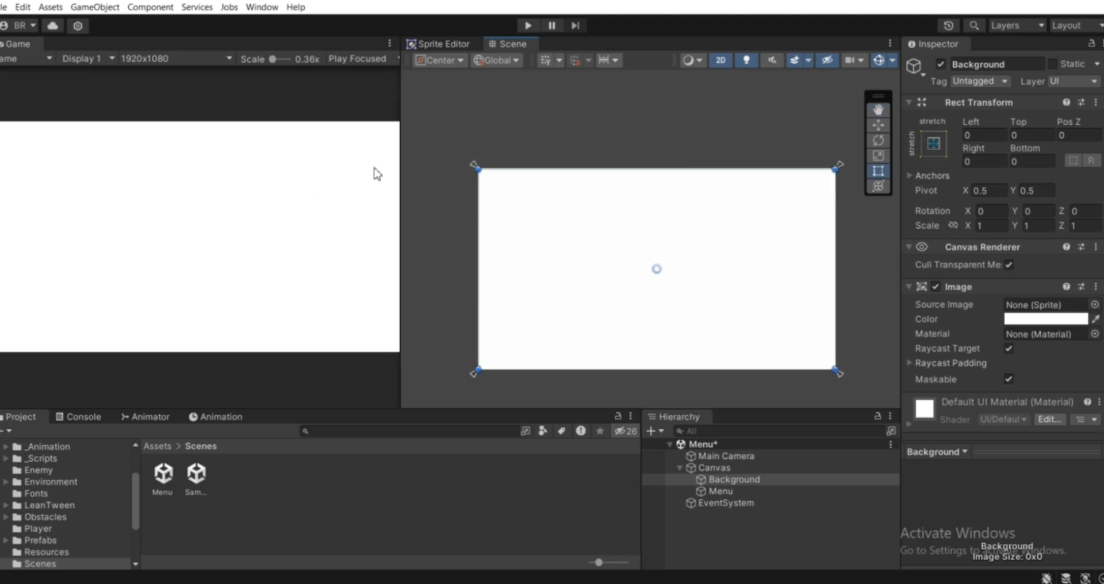
{"action": "left_click_drag", "start_coordinate": [404, 163], "coordinate": [473, 215]}
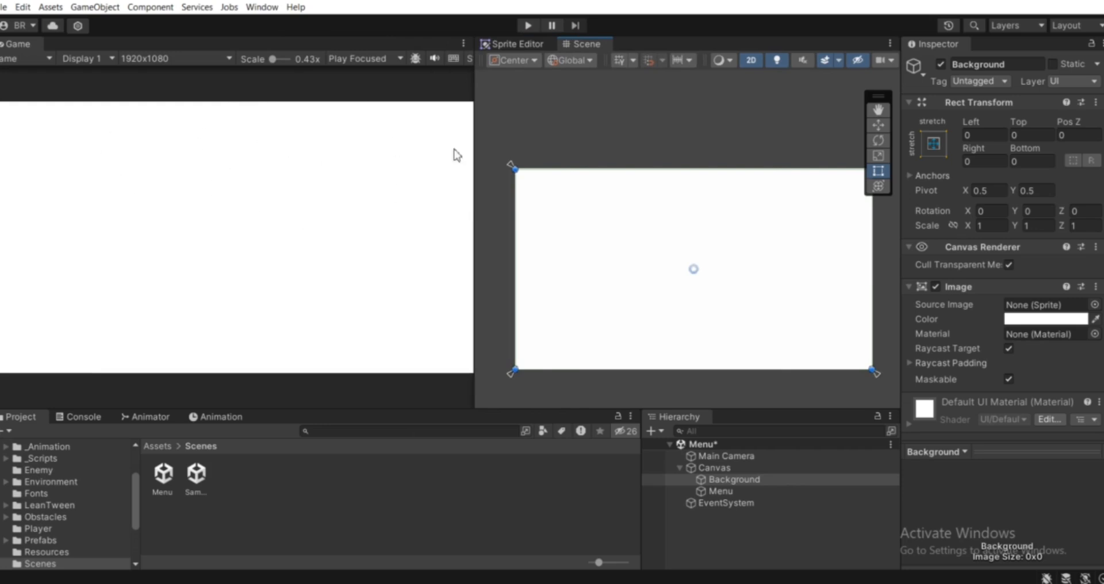
{"action": "left_click_drag", "start_coordinate": [476, 150], "coordinate": [430, 186]}
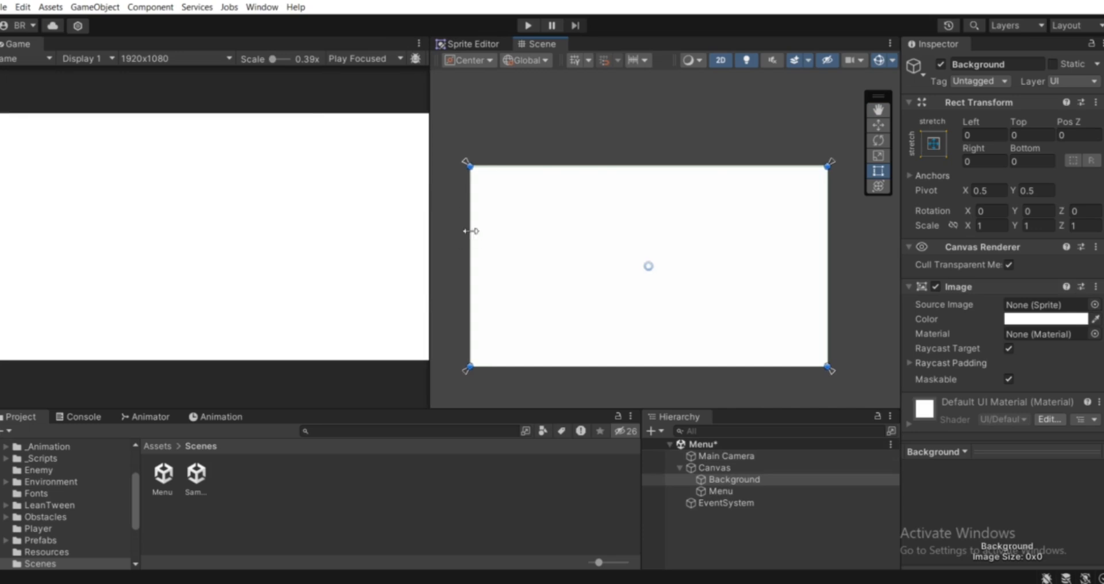
{"action": "left_click", "coordinate": [1024, 320]}
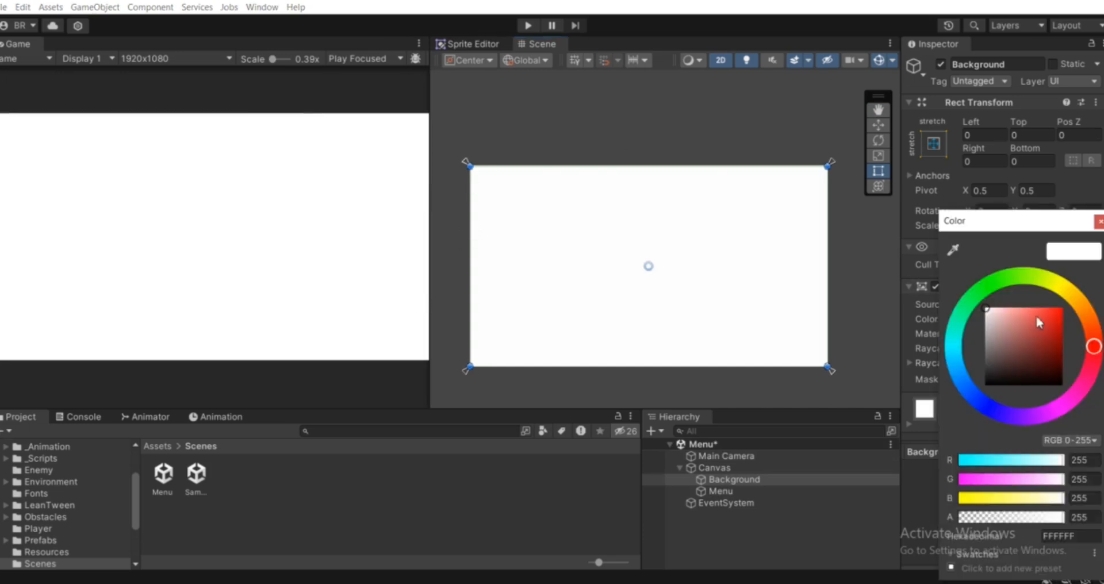
{"action": "left_click_drag", "start_coordinate": [1057, 320], "coordinate": [1097, 381]}
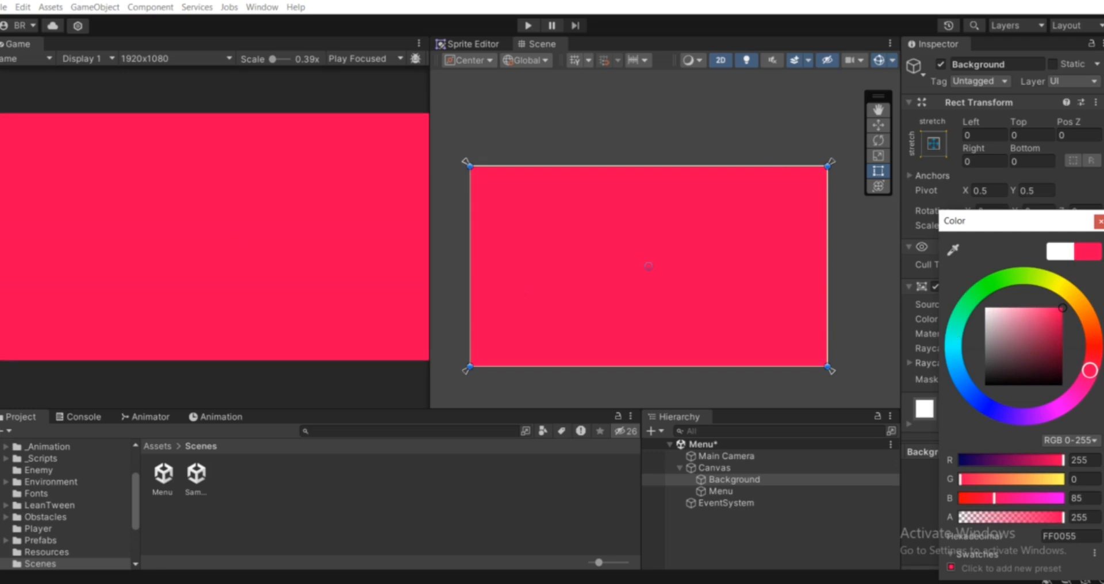
{"action": "left_click", "coordinate": [494, 182]}
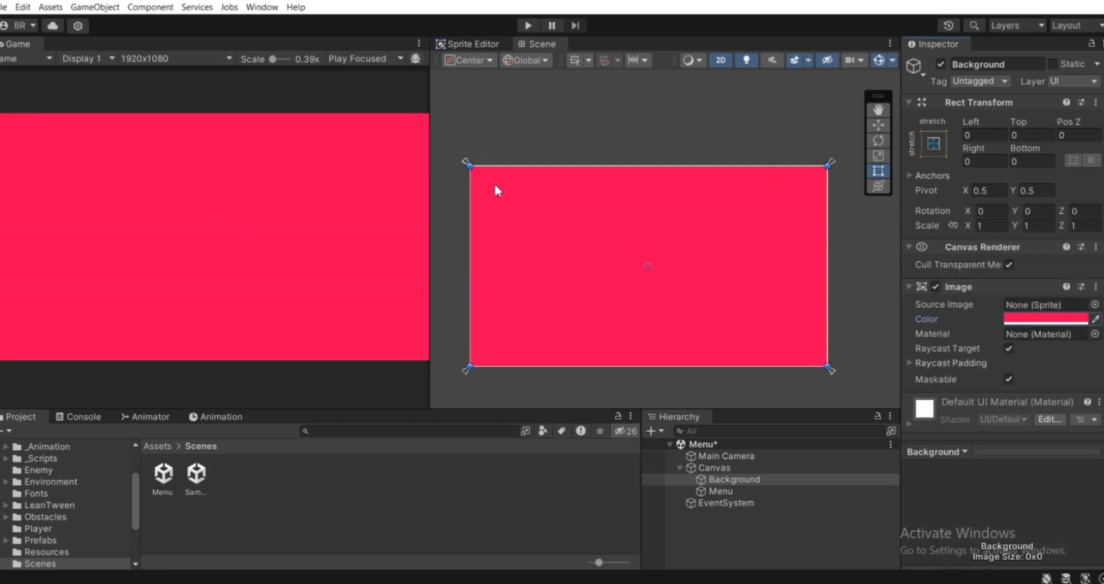
Step: Add a legacy UI Button as a child of the Menu object
{"action": "left_click", "coordinate": [716, 494]}
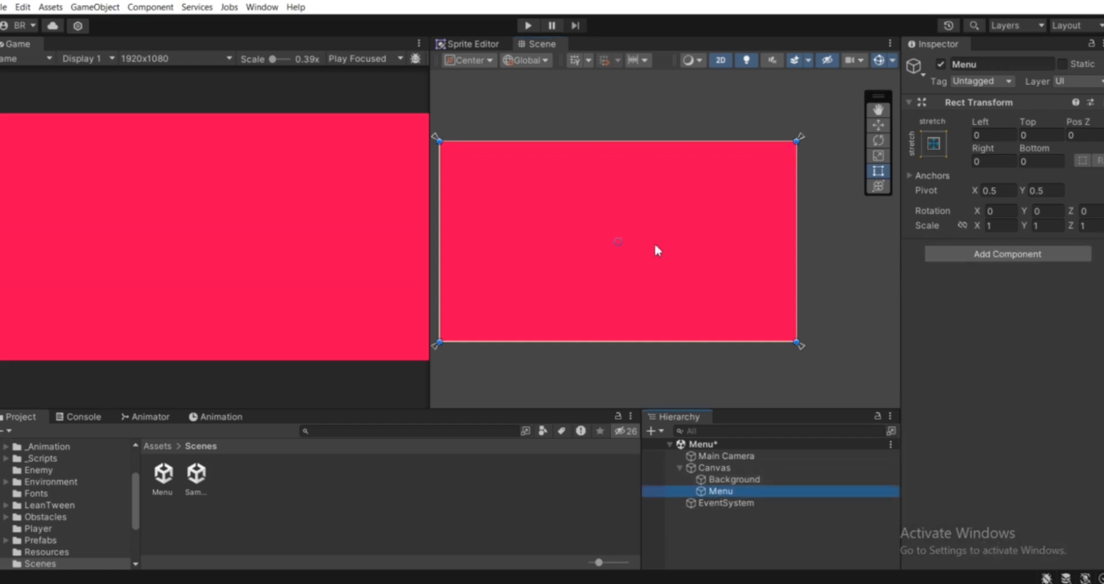
{"action": "middle_click_drag", "start_coordinate": [655, 249], "coordinate": [715, 234]}
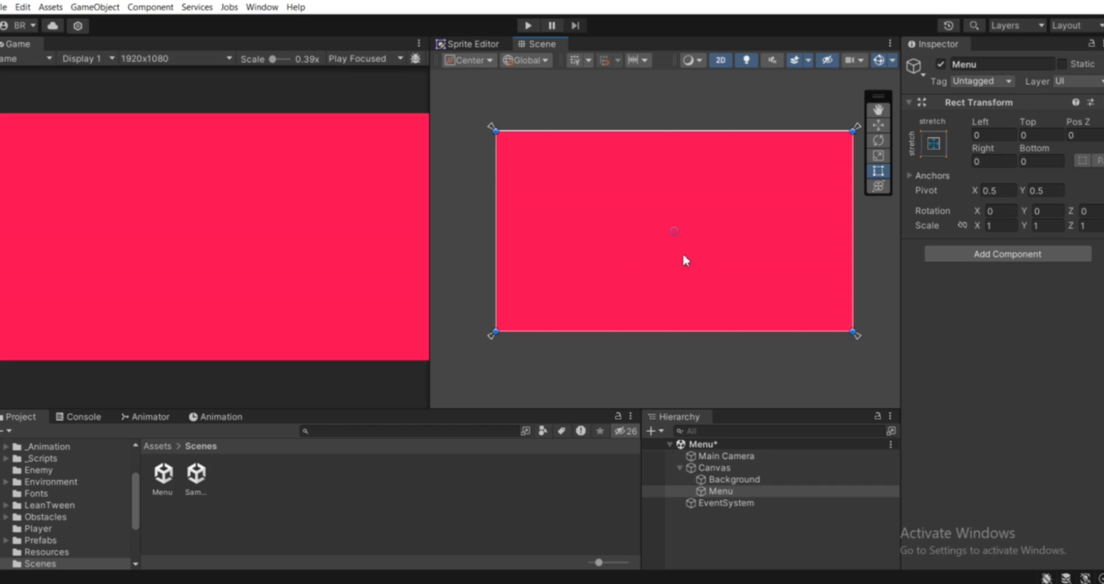
{"action": "middle_click_drag", "start_coordinate": [687, 251], "coordinate": [660, 293]}
{"action": "left_click", "coordinate": [680, 545]}
{"action": "left_click", "coordinate": [716, 493]}
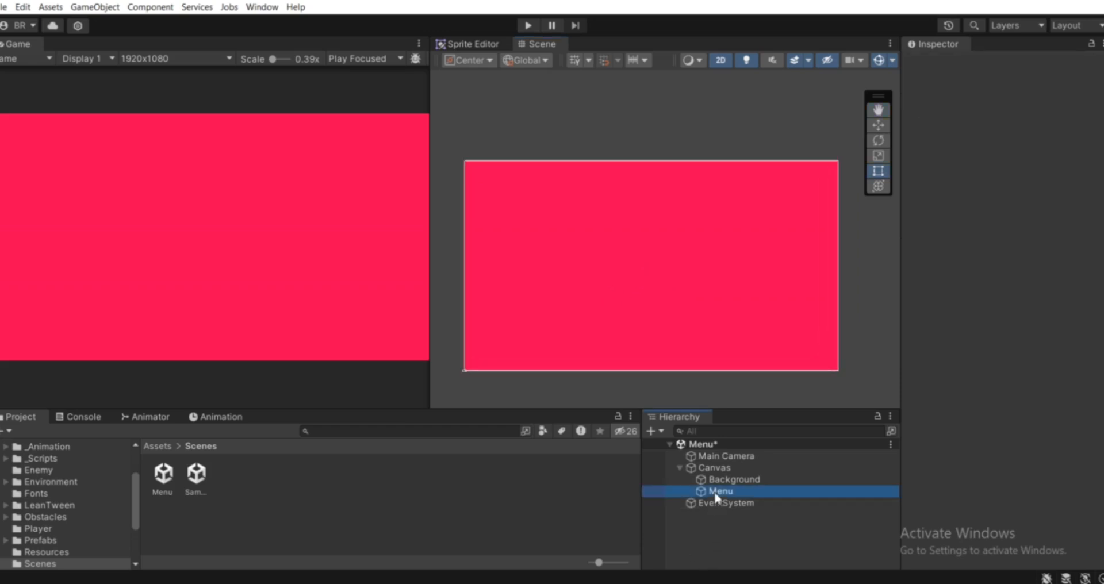
{"action": "right_click", "coordinate": [715, 496]}
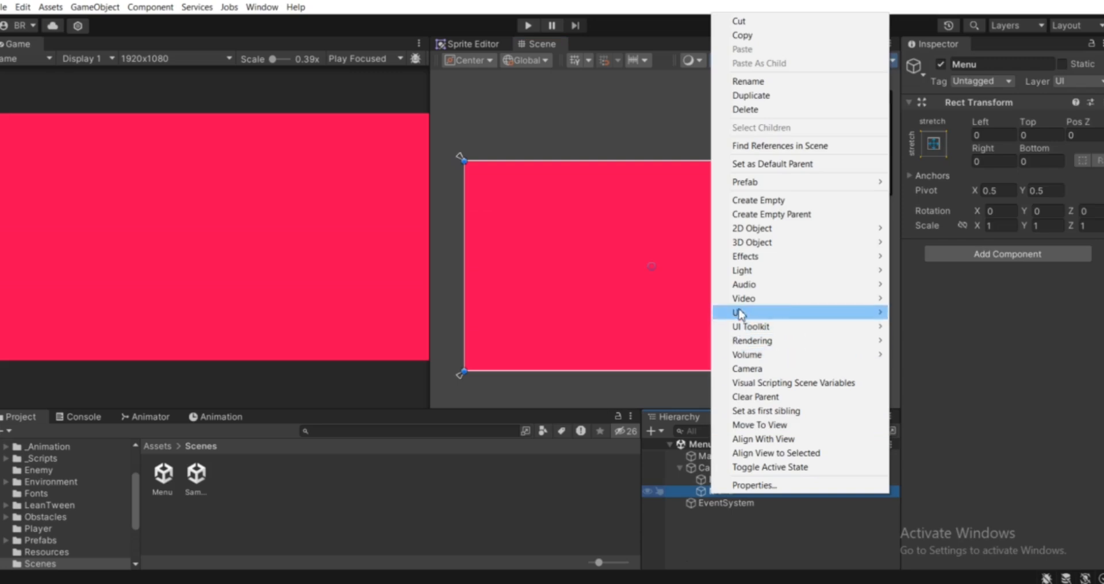
{"action": "mouse_move", "coordinate": [740, 314]}
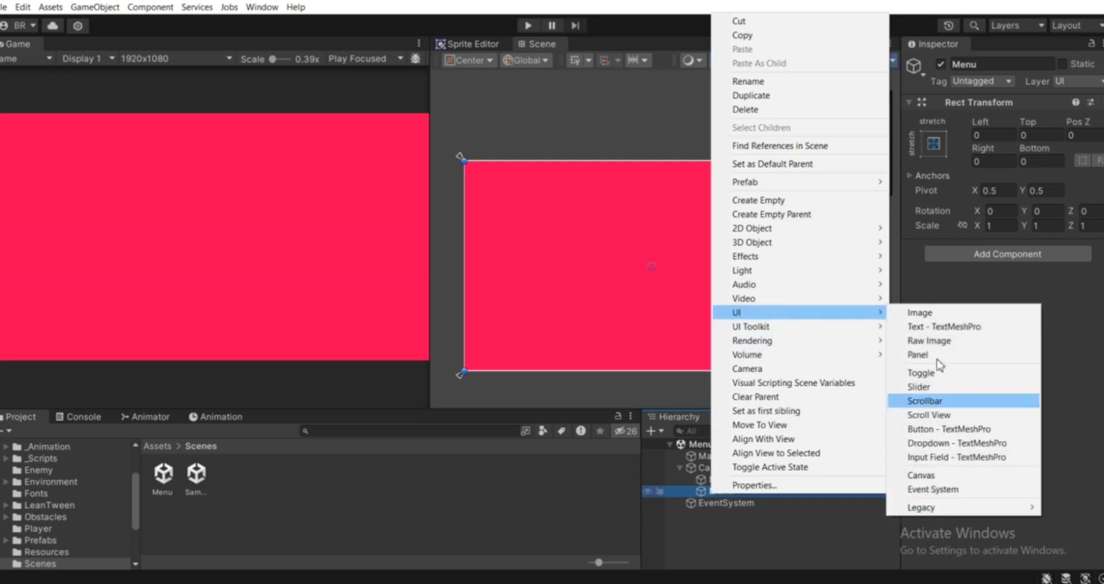
{"action": "mouse_move", "coordinate": [926, 511]}
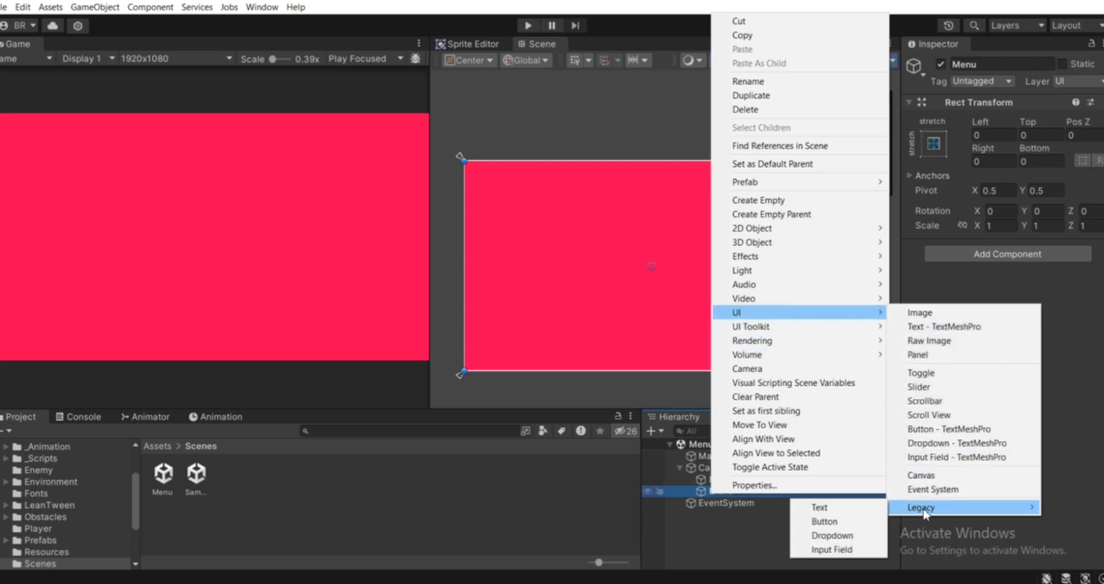
{"action": "left_click", "coordinate": [834, 524]}
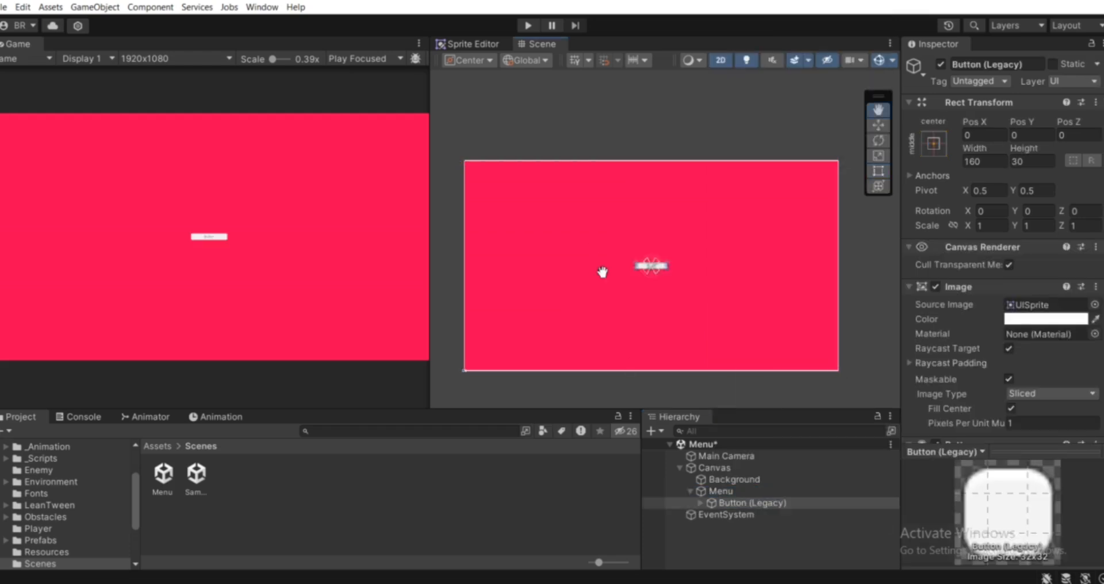
Step: Enlarge the new button symmetrically about its center to about 381 by 132 and rename it PlayButton
{"action": "scroll", "coordinate": [633, 276], "scroll_direction": "up", "scroll_amount": 2}
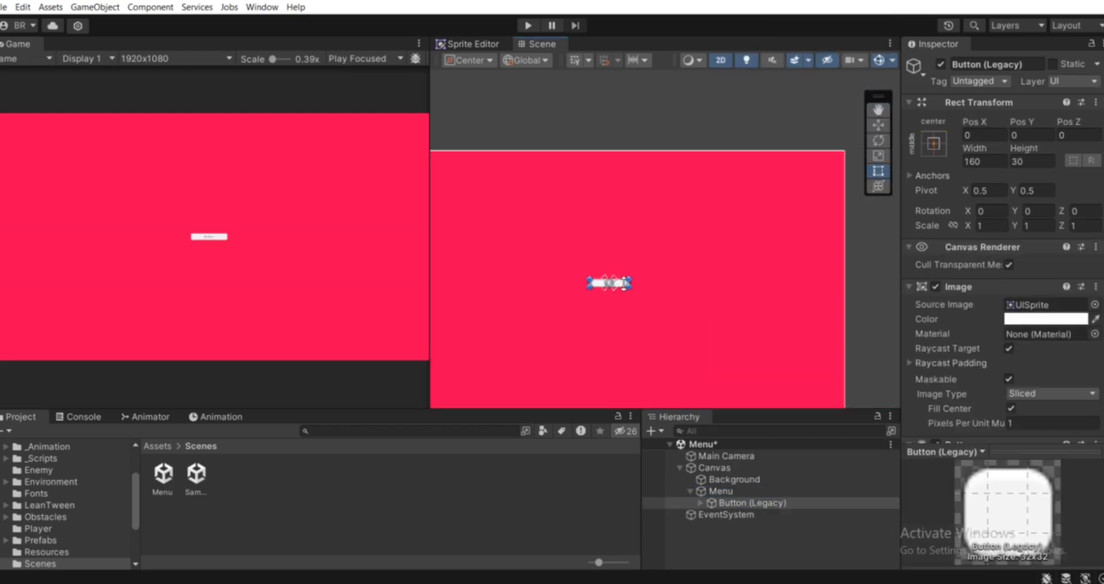
{"action": "left_click_drag", "start_coordinate": [632, 277], "coordinate": [656, 268], "text": "alt"}
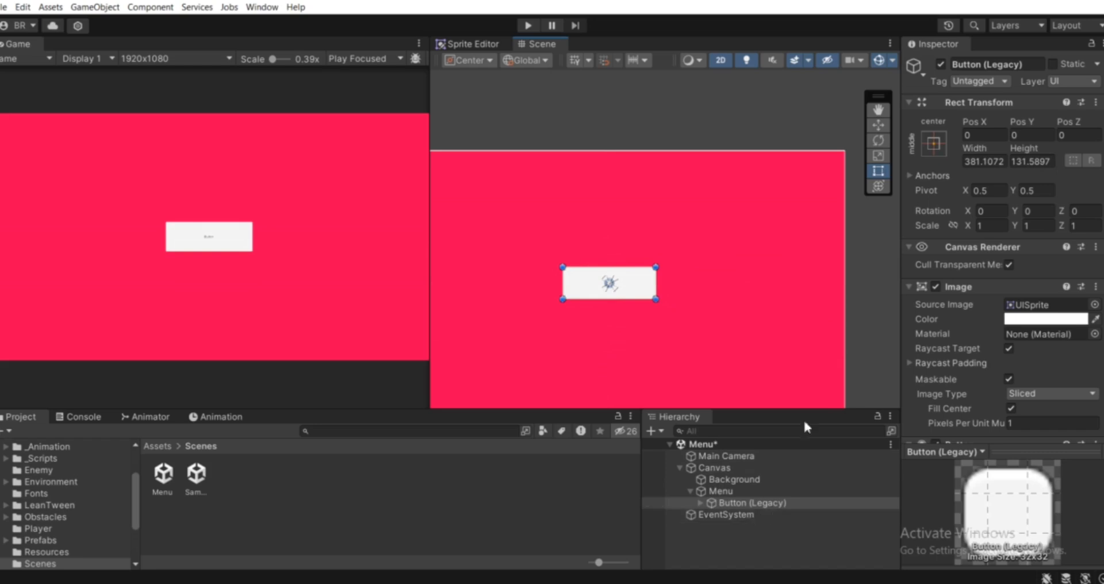
{"action": "left_click", "coordinate": [984, 67]}
{"action": "type", "text": "Pl"}
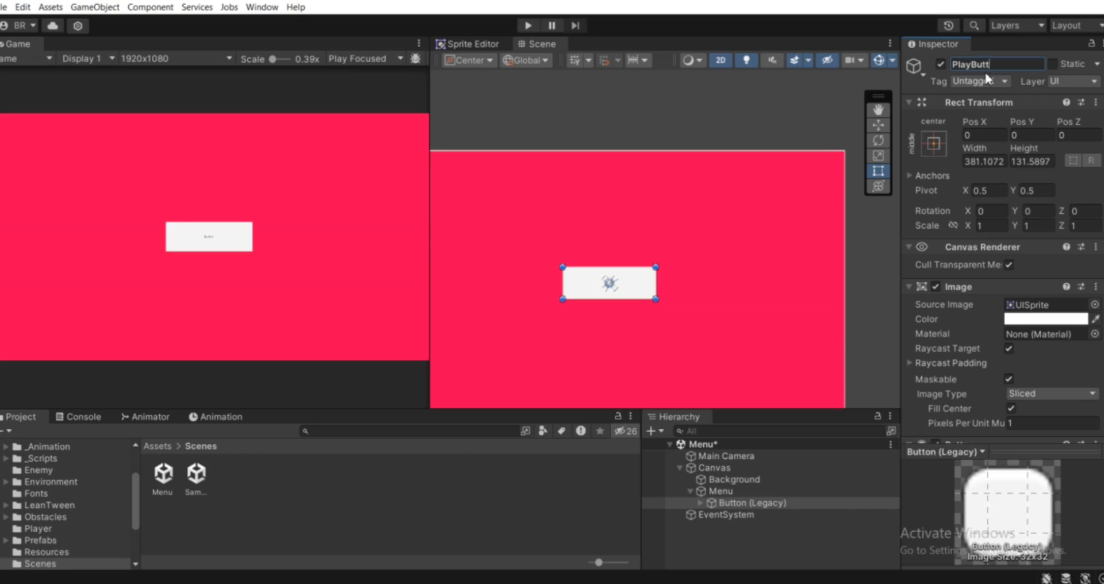
{"action": "key", "text": "Return"}
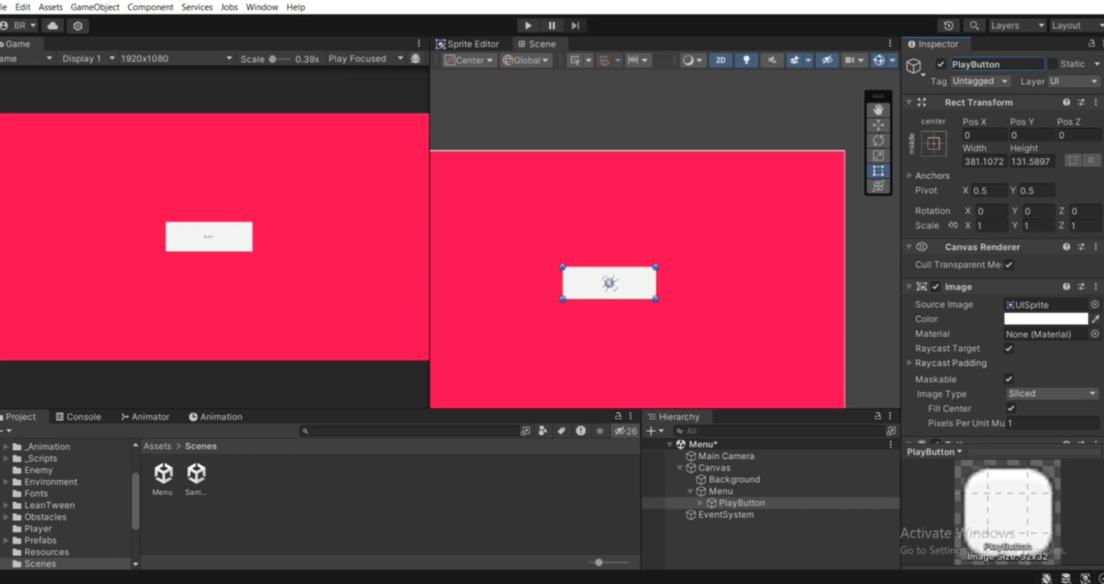
Step: Set the PlayButton label's font size to 80 and its font style to Bold
{"action": "left_click", "coordinate": [698, 503]}
{"action": "middle_click_drag", "start_coordinate": [677, 300], "coordinate": [695, 288]}
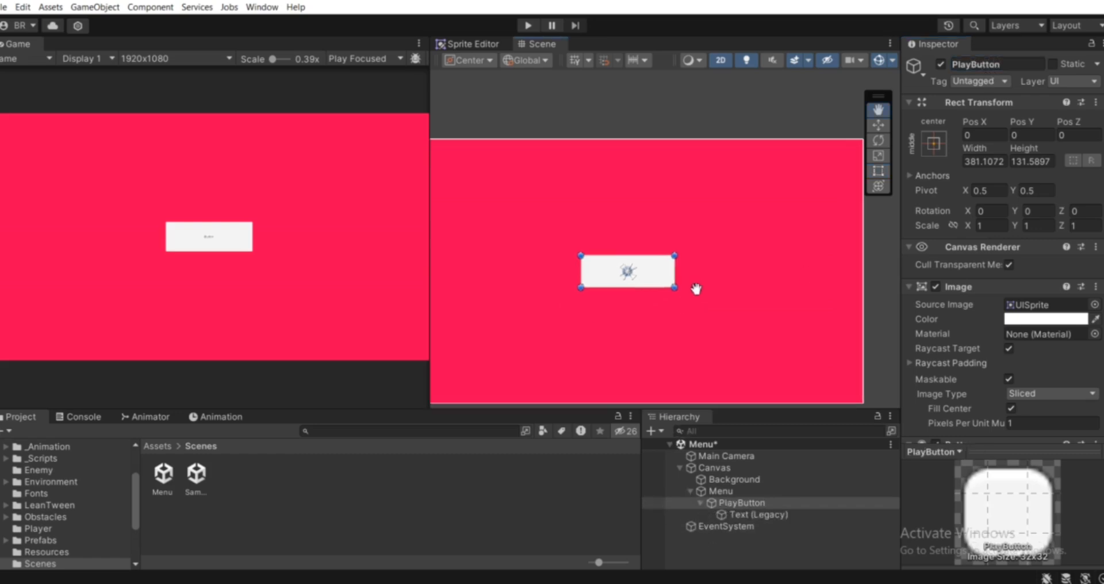
{"action": "left_click", "coordinate": [742, 514]}
{"action": "scroll", "coordinate": [604, 246], "scroll_direction": "up", "scroll_amount": 1}
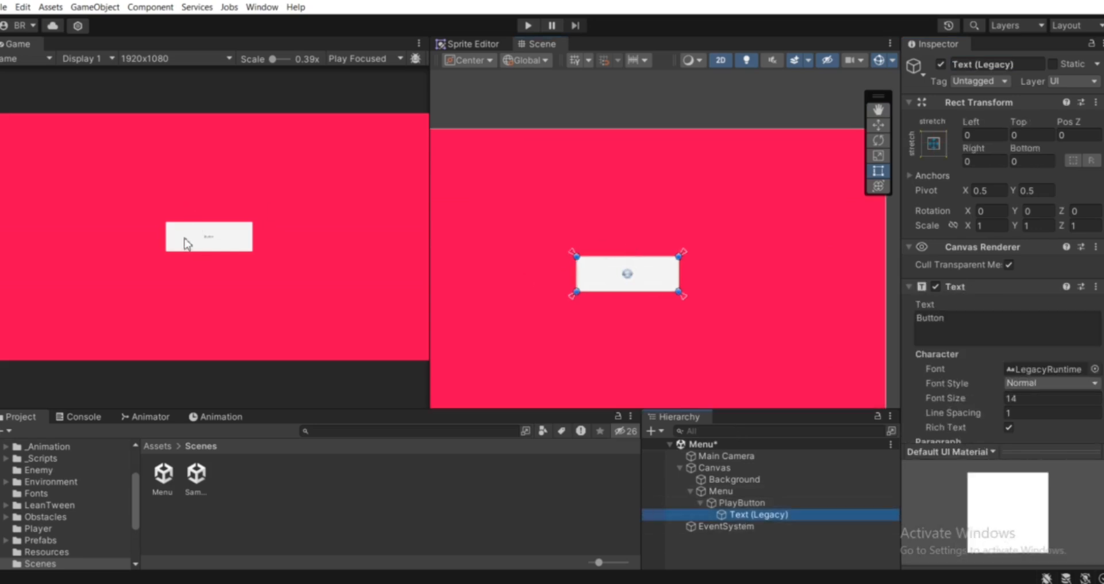
{"action": "left_click", "coordinate": [1019, 400]}
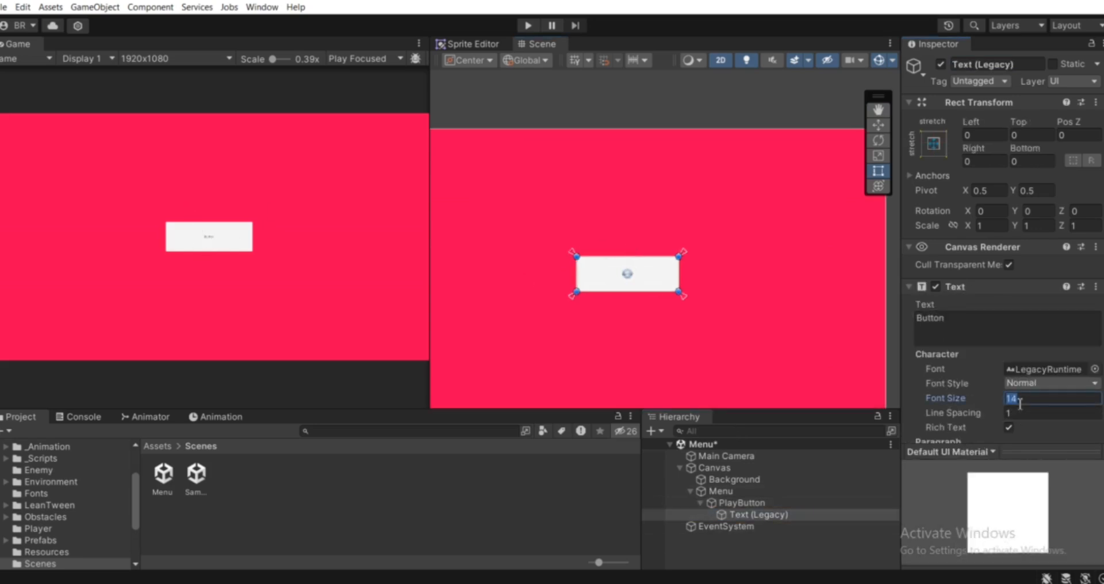
{"action": "type", "text": "80"}
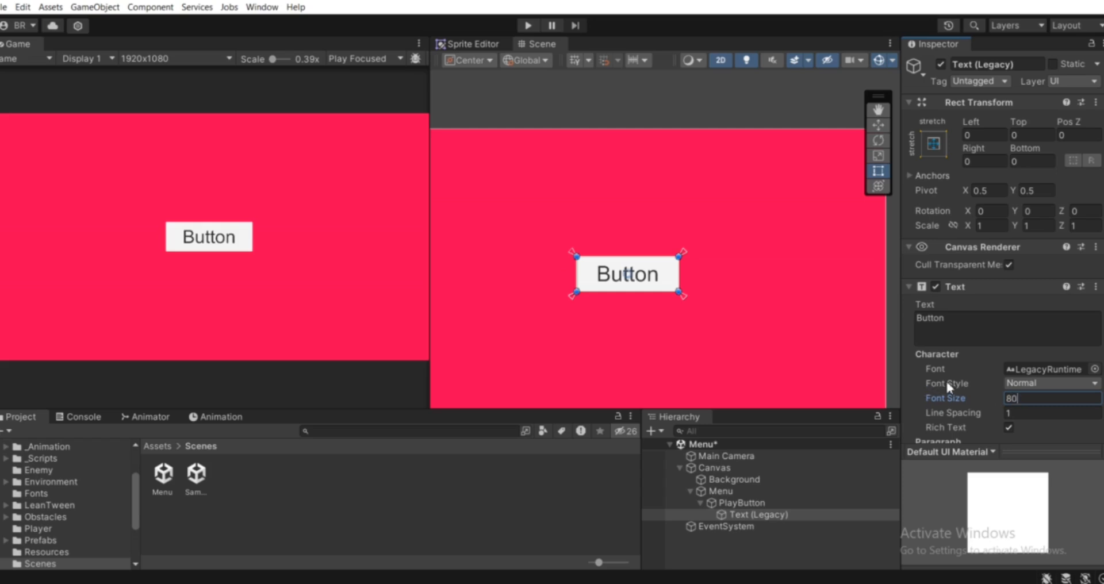
{"action": "left_click", "coordinate": [1027, 384]}
{"action": "left_click", "coordinate": [1029, 412]}
{"action": "scroll", "coordinate": [570, 217], "scroll_direction": "down", "scroll_amount": 2}
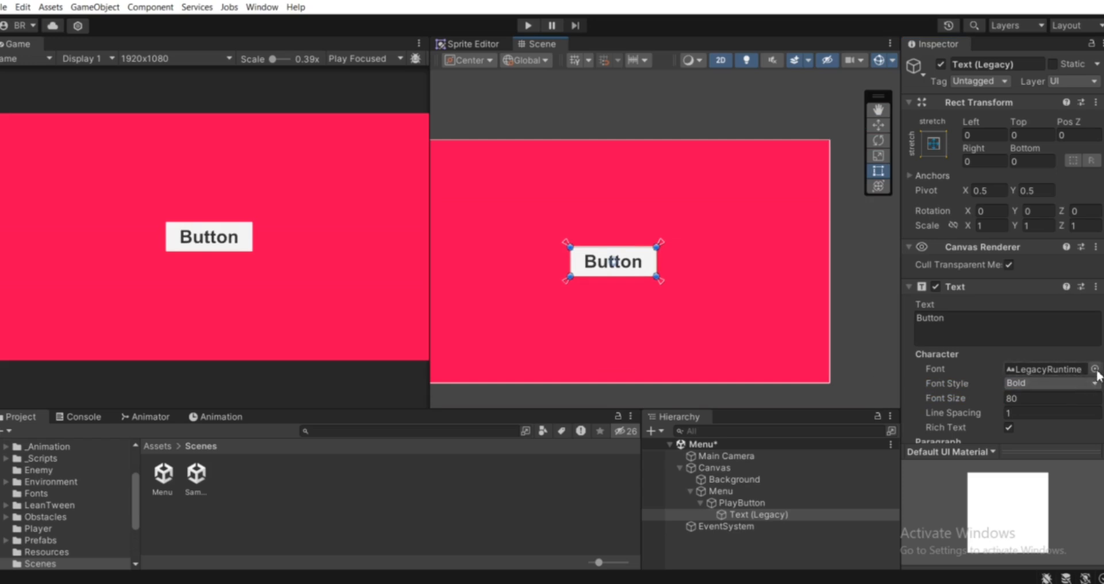
Step: Assign the Beholden-Bold font to the PlayButton label and change its text to Play
{"action": "left_click", "coordinate": [1095, 369]}
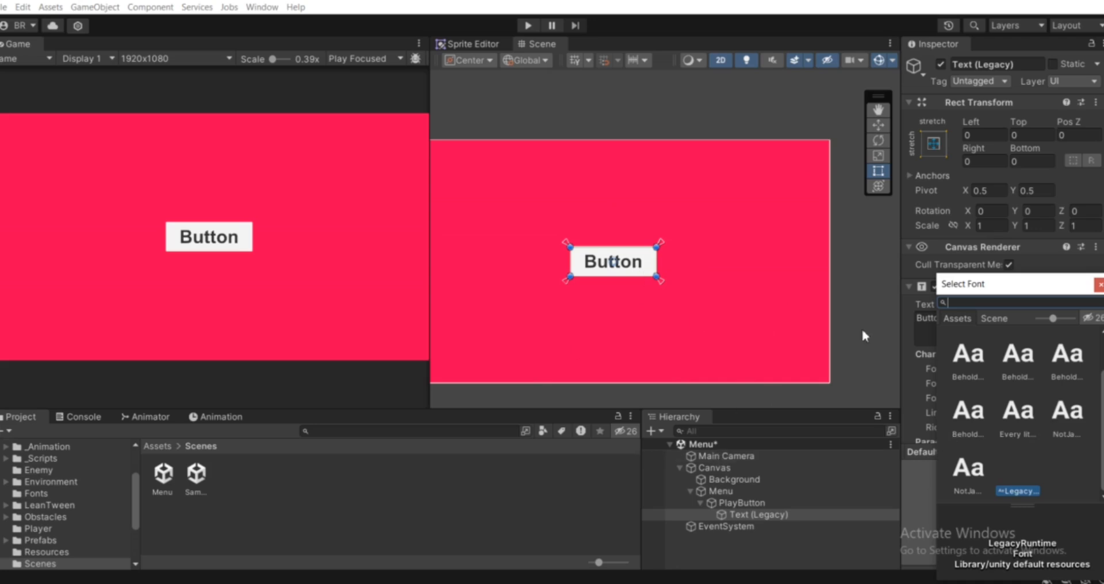
{"action": "scroll", "coordinate": [1059, 408], "scroll_direction": "up", "scroll_amount": 1}
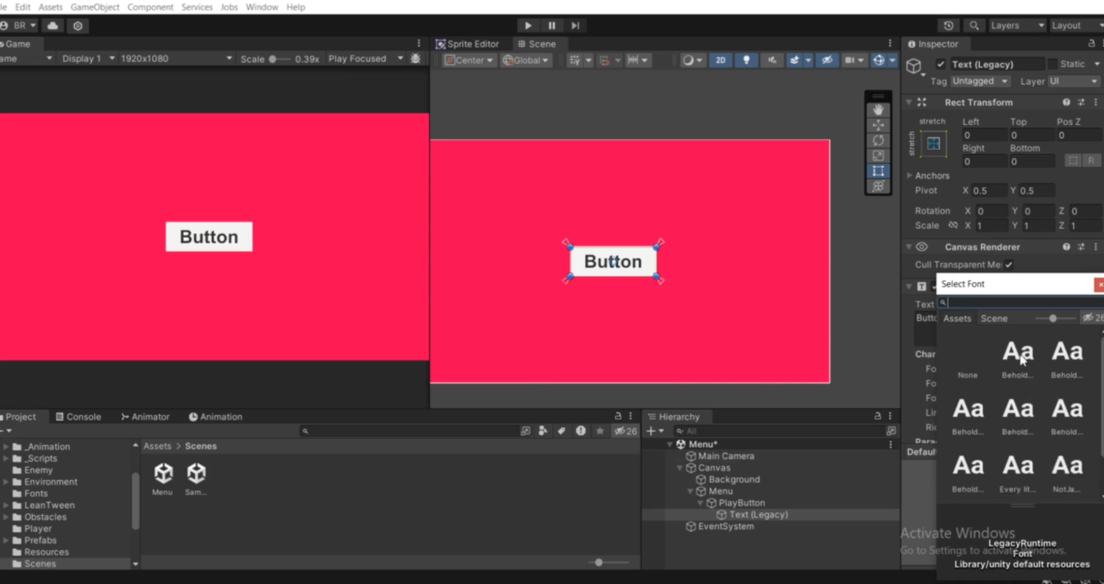
{"action": "left_click", "coordinate": [1020, 359]}
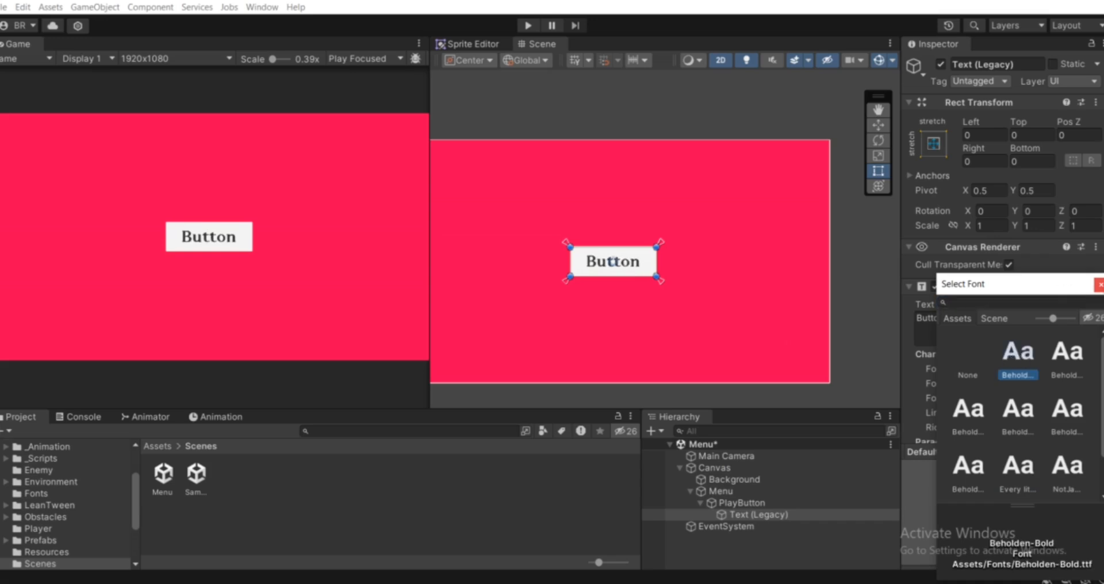
{"action": "left_click", "coordinate": [1098, 284]}
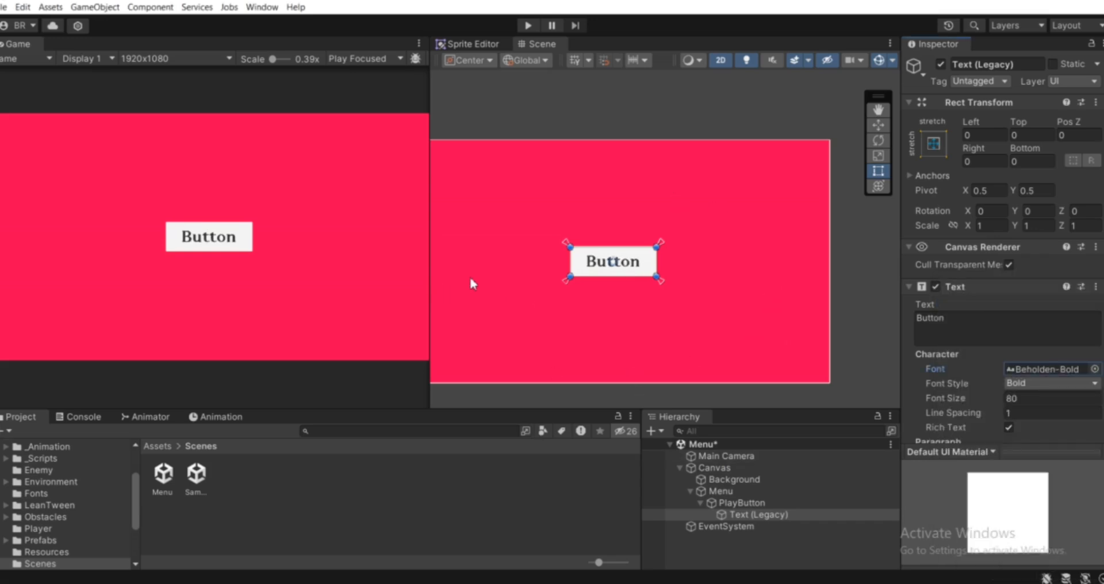
{"action": "left_click", "coordinate": [980, 329]}
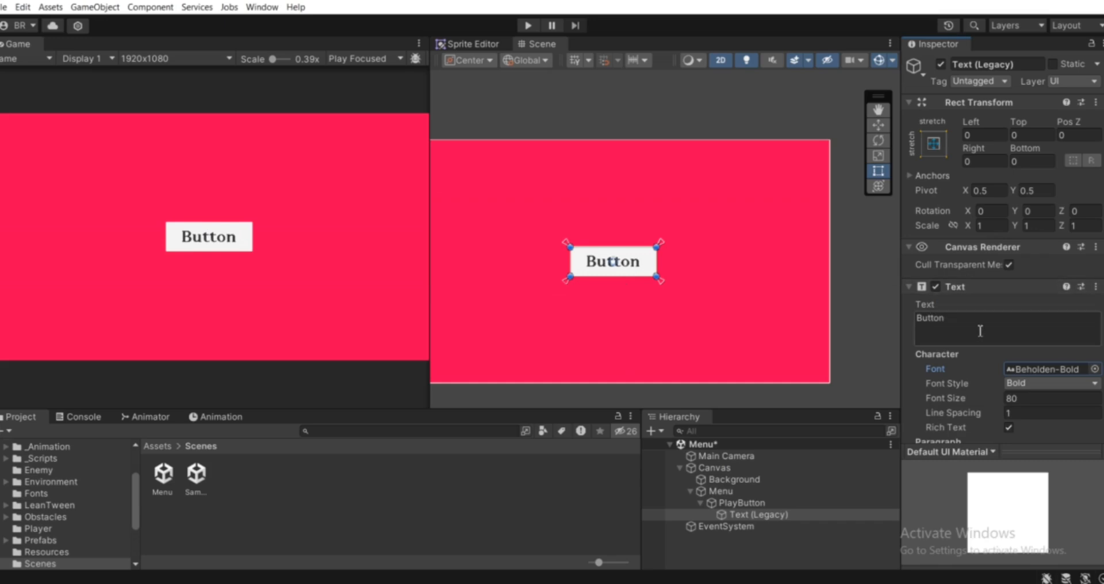
{"action": "type", "text": "Play"}
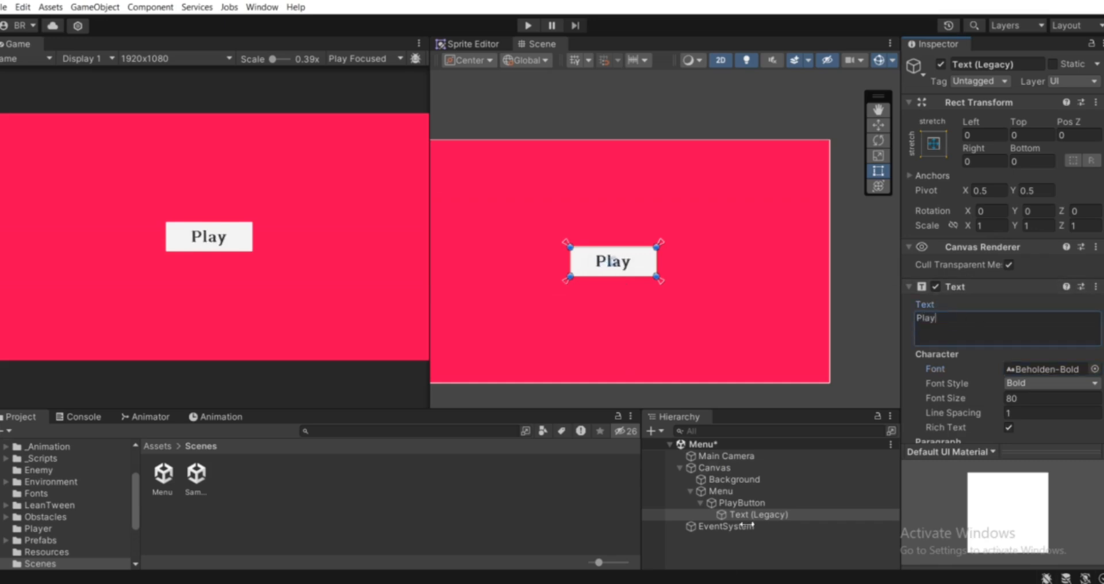
Step: Apply the bottom-center anchor preset to PlayButton, also setting its position
{"action": "left_click", "coordinate": [753, 504]}
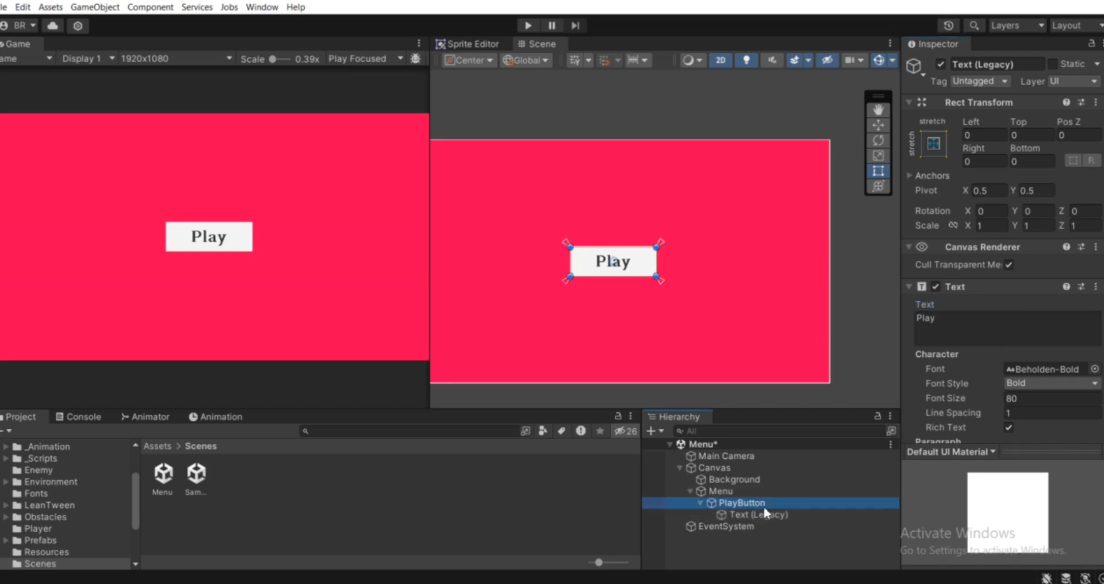
{"action": "left_click", "coordinate": [700, 502]}
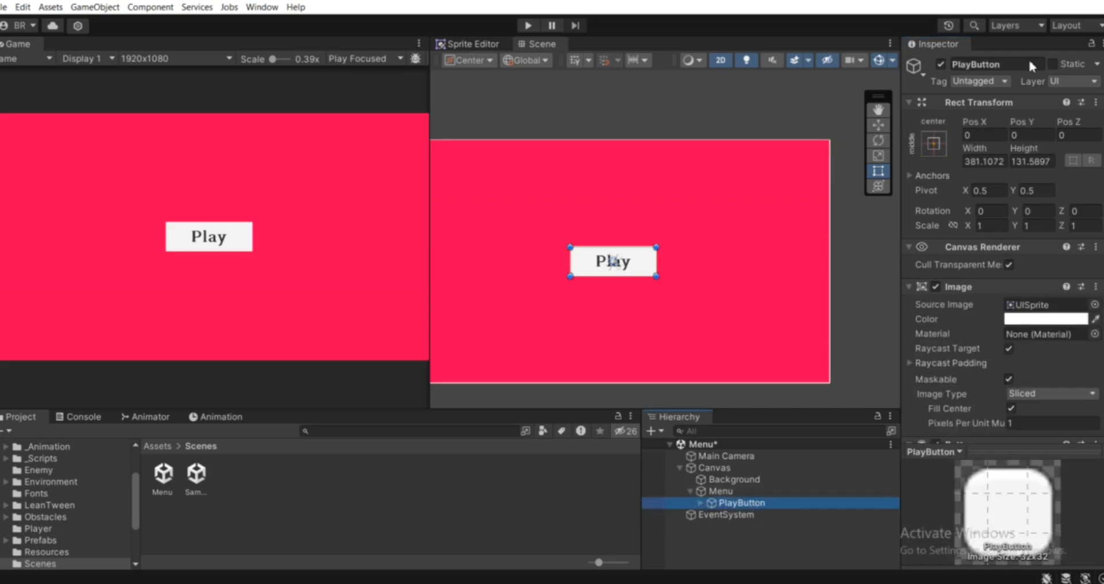
{"action": "left_click", "coordinate": [932, 144]}
{"action": "key", "text": "shift+alt"}
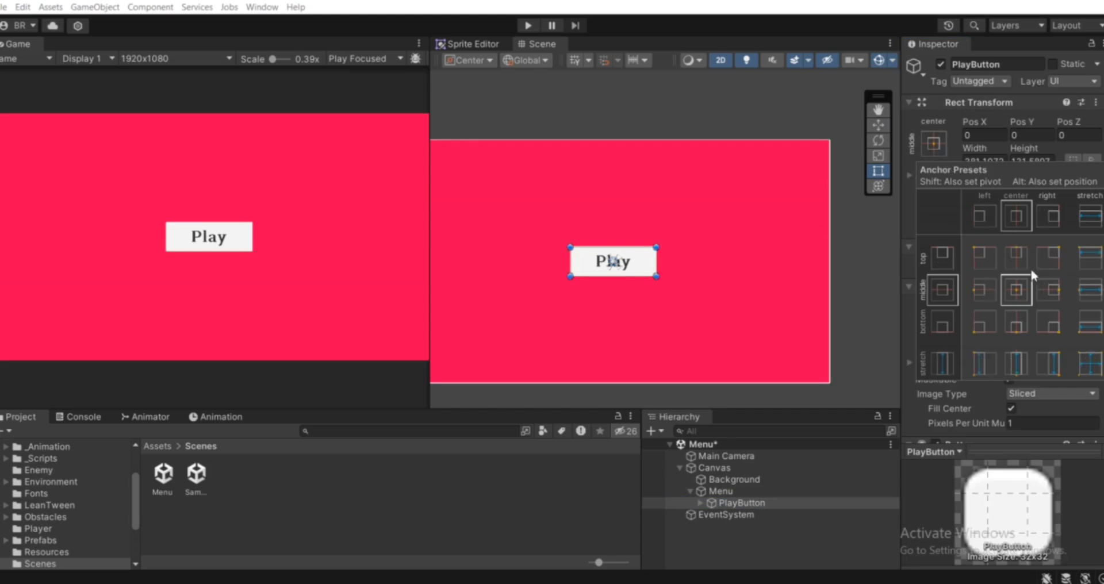
{"action": "left_click", "coordinate": [1015, 325], "text": "alt"}
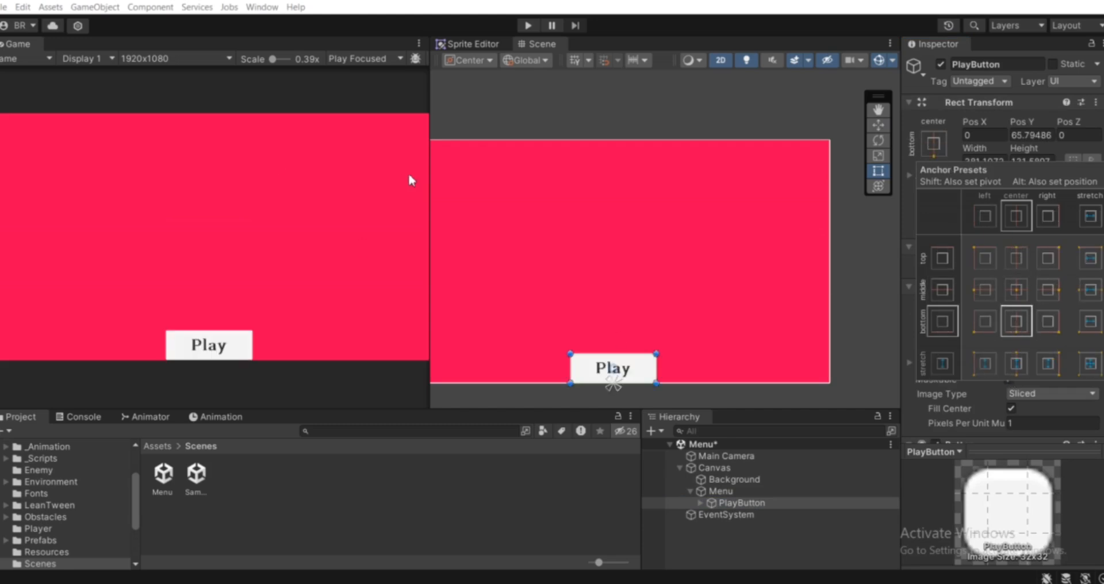
Step: Widen the Scene view and move PlayButton straight up into the upper part of the Canvas, at Pos Y 758
{"action": "left_click_drag", "start_coordinate": [430, 174], "coordinate": [387, 197]}
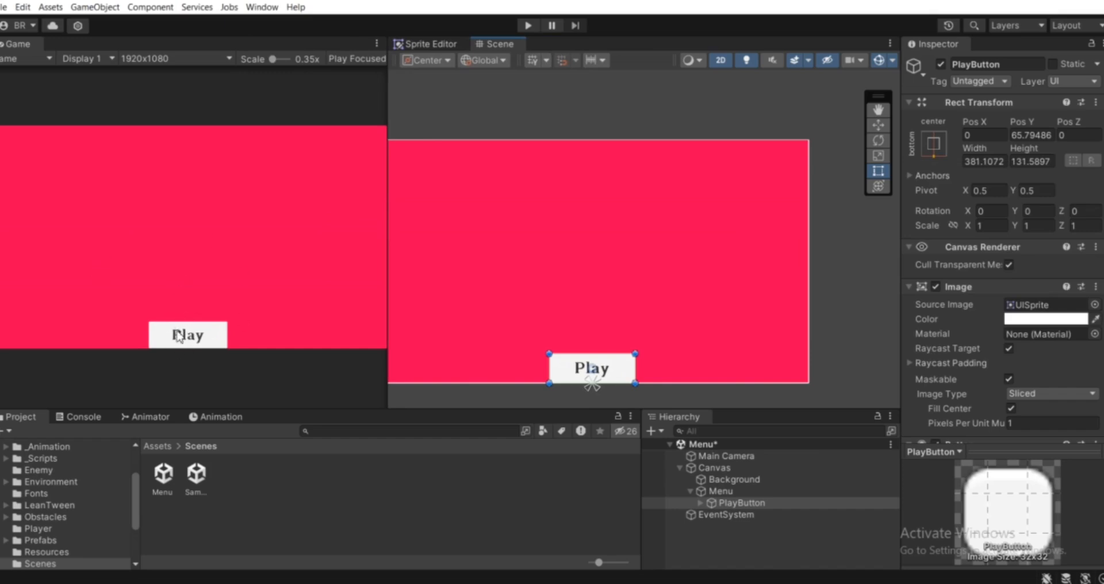
{"action": "left_click_drag", "start_coordinate": [388, 221], "coordinate": [378, 244]}
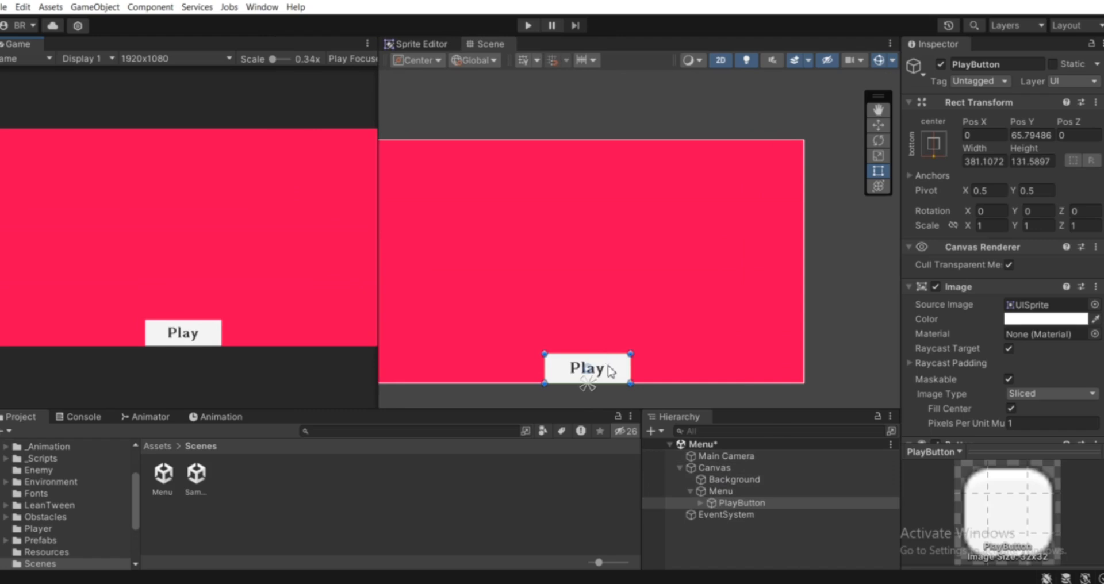
{"action": "left_click_drag", "start_coordinate": [611, 373], "coordinate": [611, 212]}
{"action": "middle_click_drag", "start_coordinate": [629, 277], "coordinate": [594, 312]}
{"action": "scroll", "coordinate": [593, 288], "scroll_direction": "up", "scroll_amount": 2}
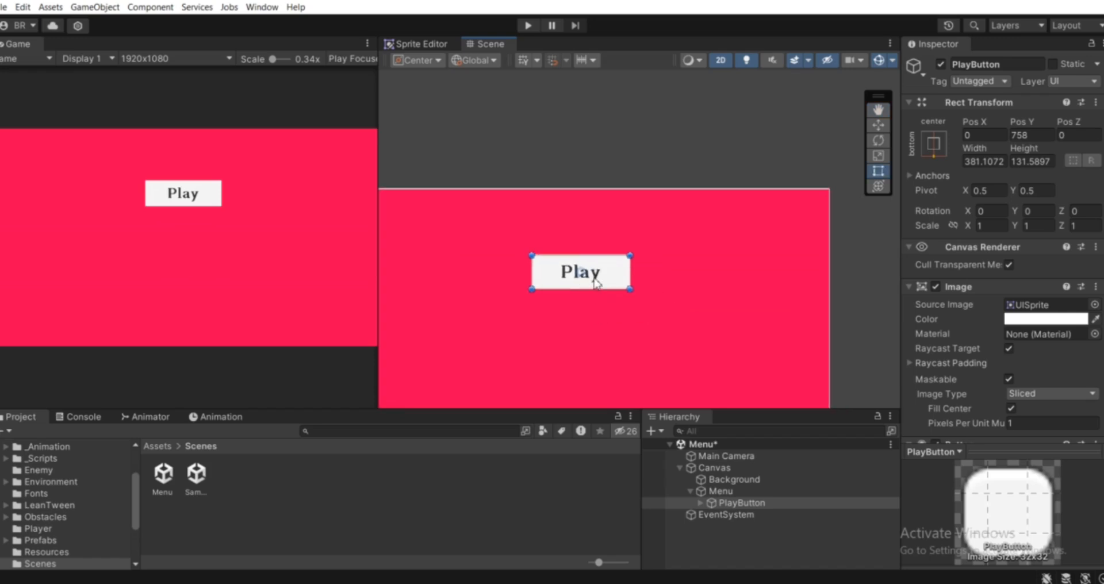
{"action": "scroll", "coordinate": [566, 248], "scroll_direction": "up", "scroll_amount": 1}
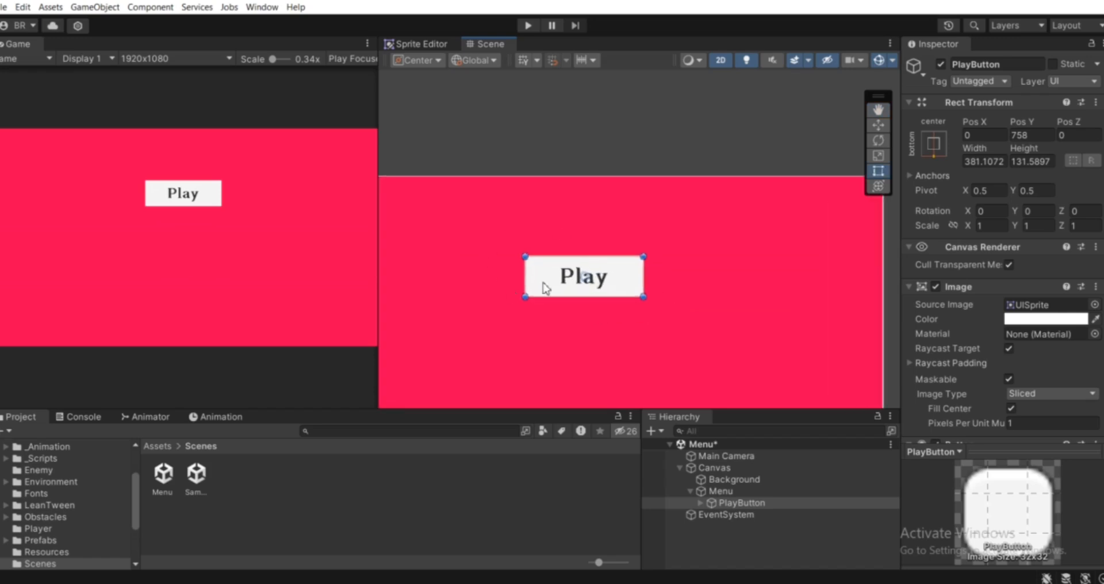
{"action": "scroll", "coordinate": [657, 308], "scroll_direction": "up", "scroll_amount": 1}
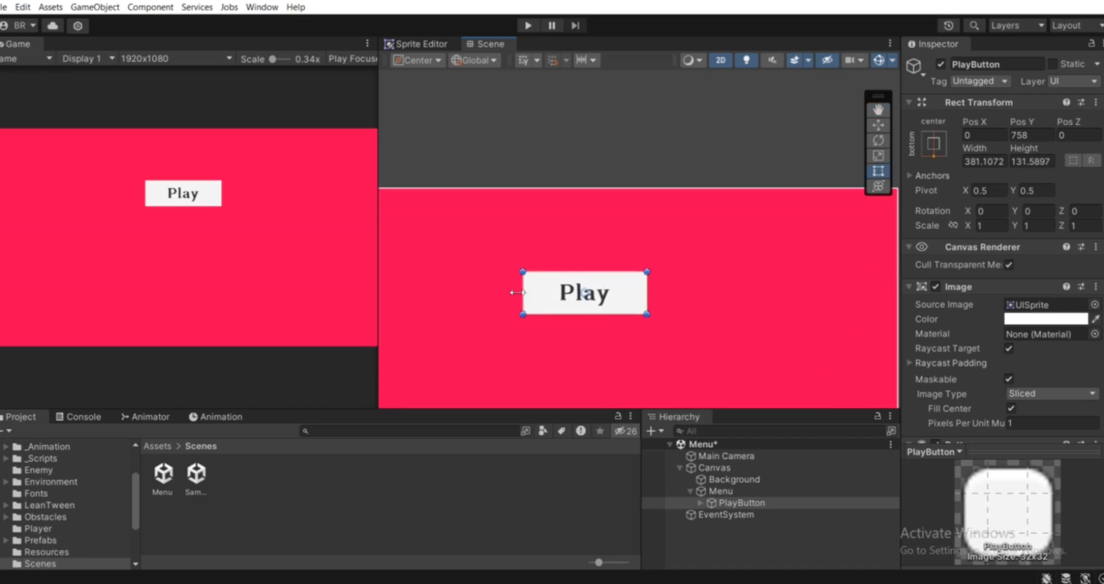
{"action": "middle_click_drag", "start_coordinate": [601, 291], "coordinate": [656, 285]}
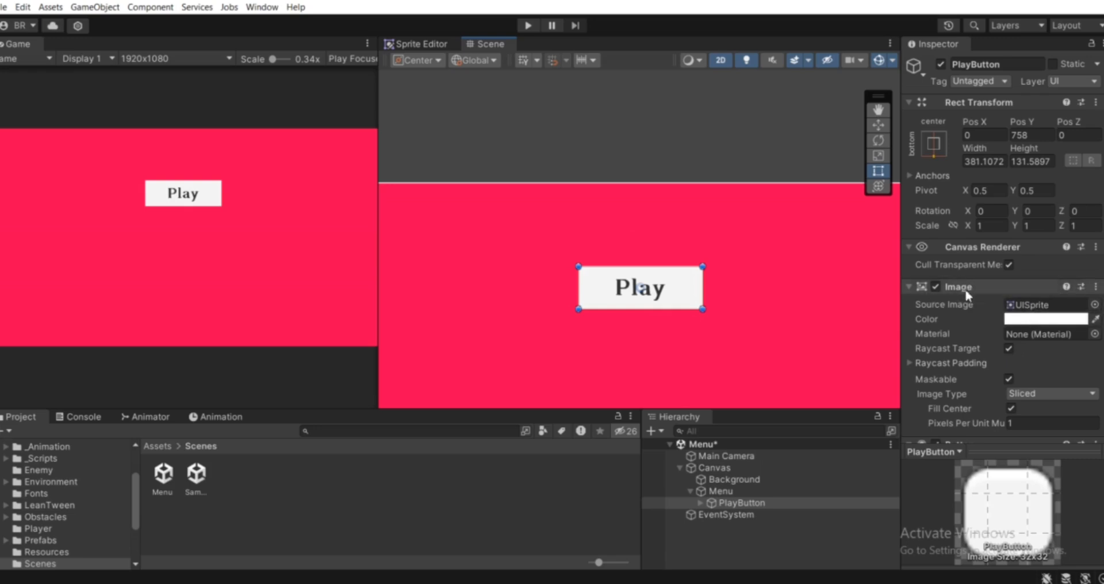
{"action": "scroll", "coordinate": [973, 292], "scroll_direction": "down", "scroll_amount": 1}
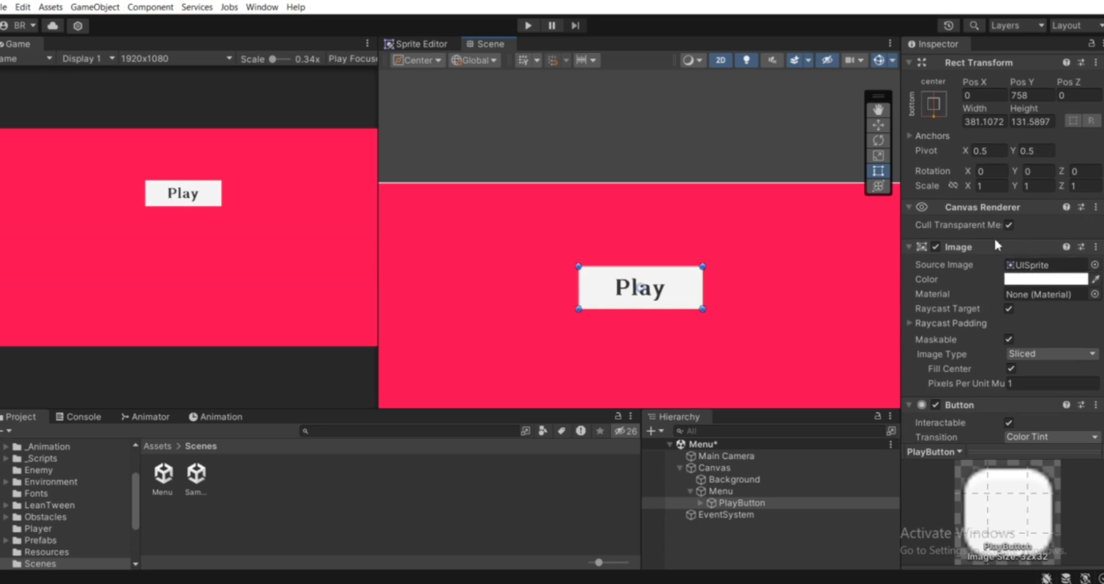
Step: Open the UI folder in the project assets
{"action": "scroll", "coordinate": [35, 459], "scroll_direction": "up", "scroll_amount": 3}
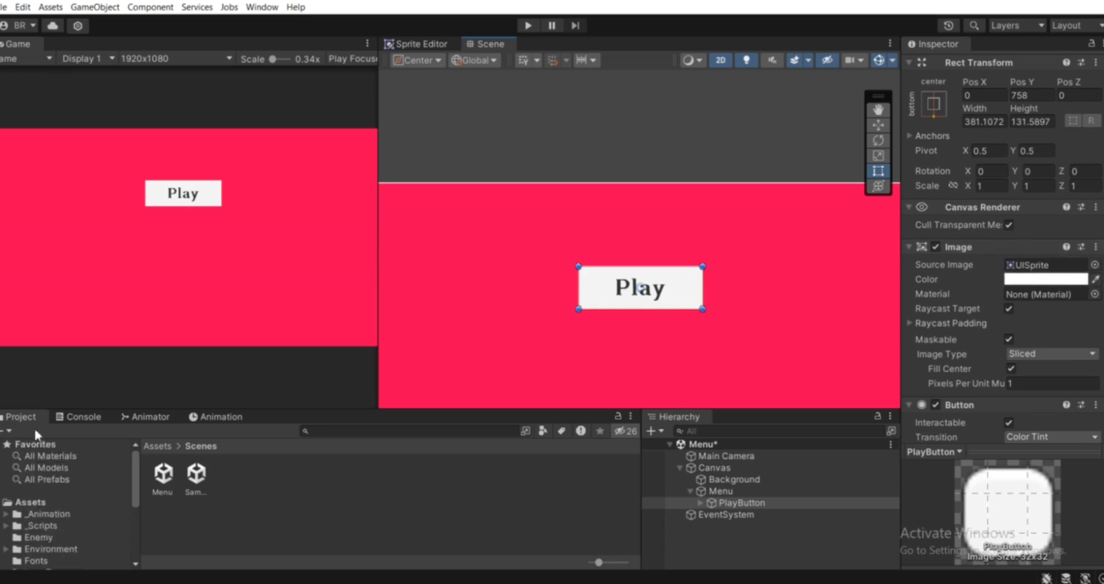
{"action": "scroll", "coordinate": [43, 520], "scroll_direction": "down", "scroll_amount": 6}
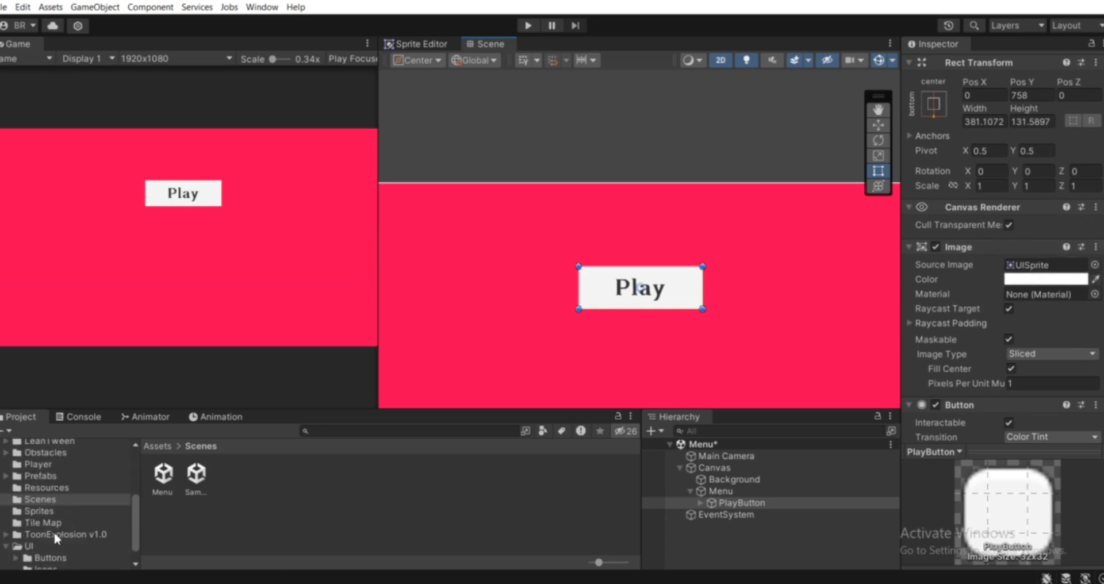
{"action": "left_click", "coordinate": [26, 547]}
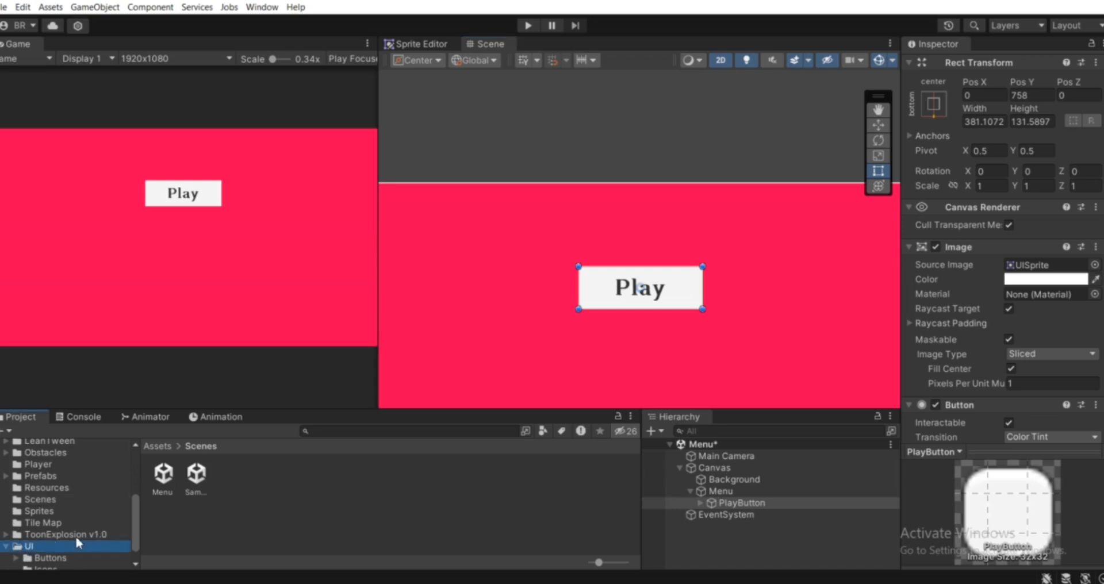
{"action": "scroll", "coordinate": [62, 552], "scroll_direction": "down", "scroll_amount": 1}
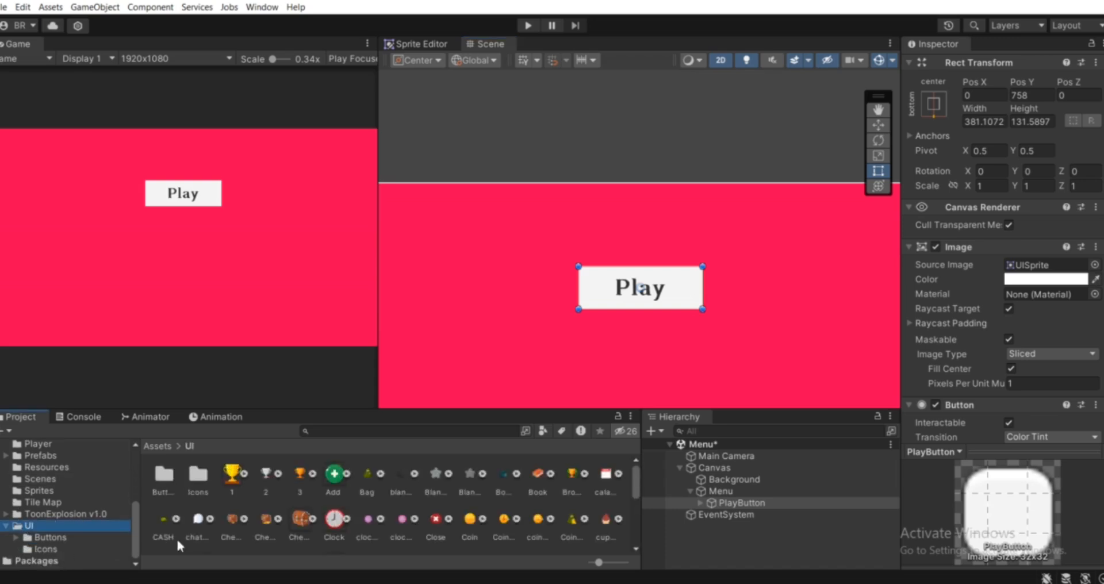
{"action": "left_click", "coordinate": [51, 547]}
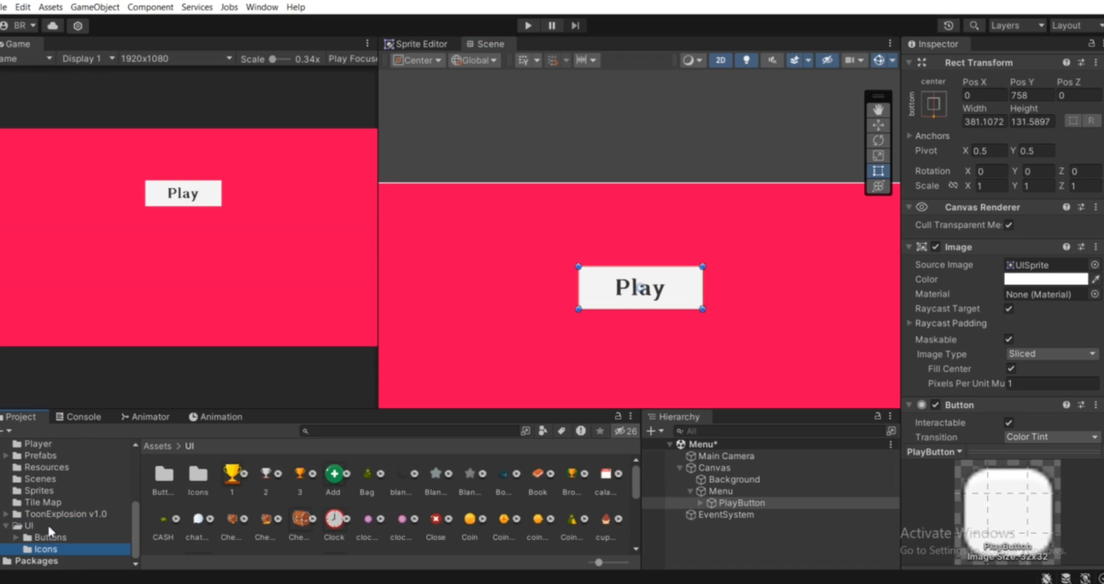
{"action": "left_click", "coordinate": [47, 524]}
Step: Find the Empty1024x1024 sprite sheet in the UI folder, expand its sprites and select the texture
{"action": "scroll", "coordinate": [344, 508], "scroll_direction": "down", "scroll_amount": 1}
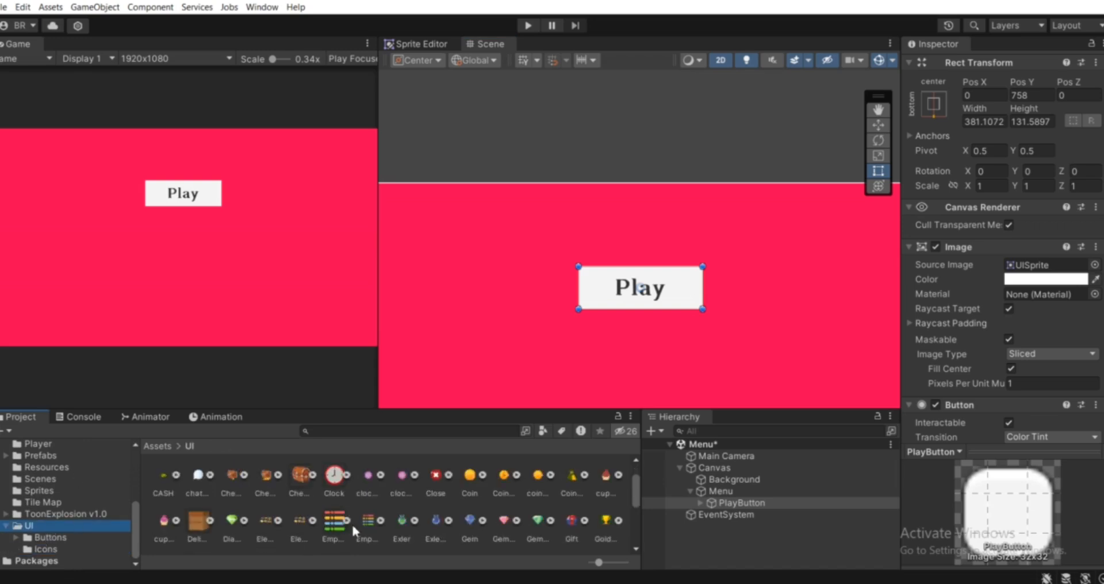
{"action": "scroll", "coordinate": [350, 523], "scroll_direction": "down", "scroll_amount": 2}
{"action": "scroll", "coordinate": [361, 487], "scroll_direction": "up", "scroll_amount": 2}
{"action": "scroll", "coordinate": [381, 484], "scroll_direction": "down", "scroll_amount": 2}
{"action": "scroll", "coordinate": [349, 477], "scroll_direction": "up", "scroll_amount": 2}
{"action": "left_click", "coordinate": [379, 520]}
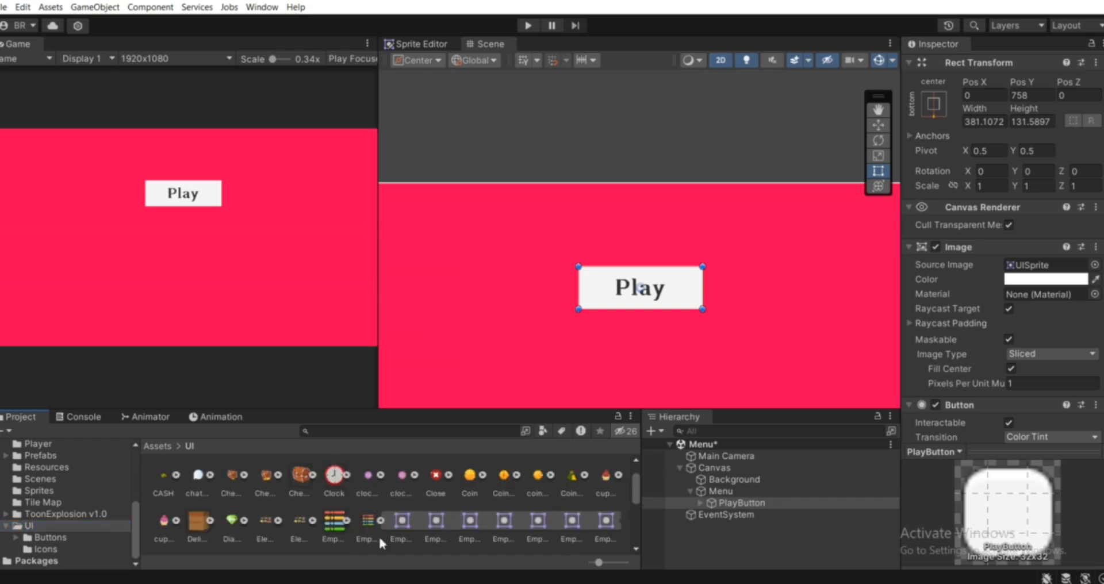
{"action": "left_click", "coordinate": [363, 532]}
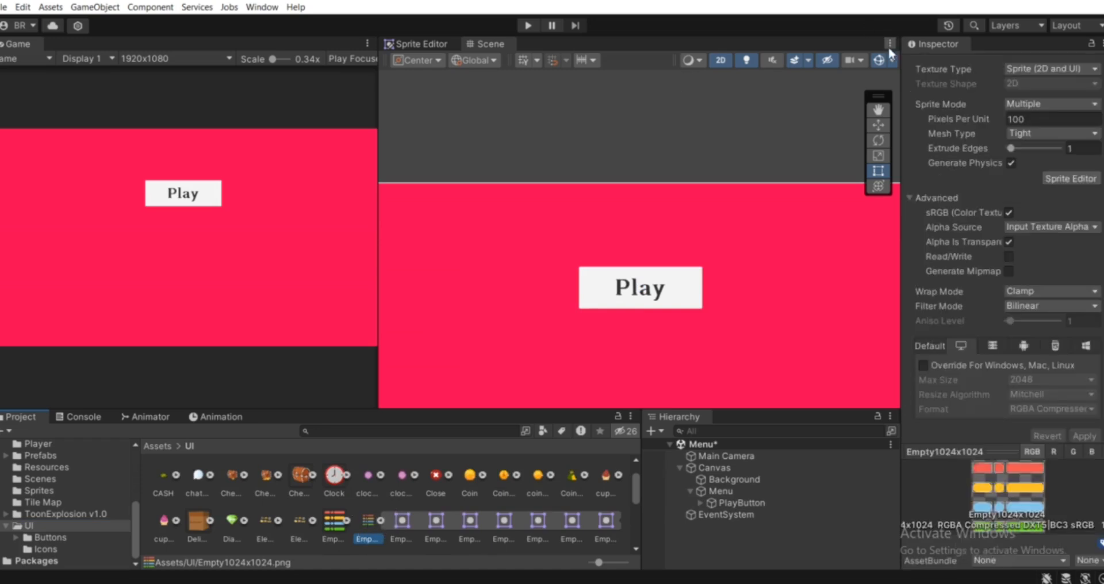
Step: Review the Empty1024x1024 import settings and its Sprite Mode options, keeping Multiple
{"action": "left_click", "coordinate": [1031, 104]}
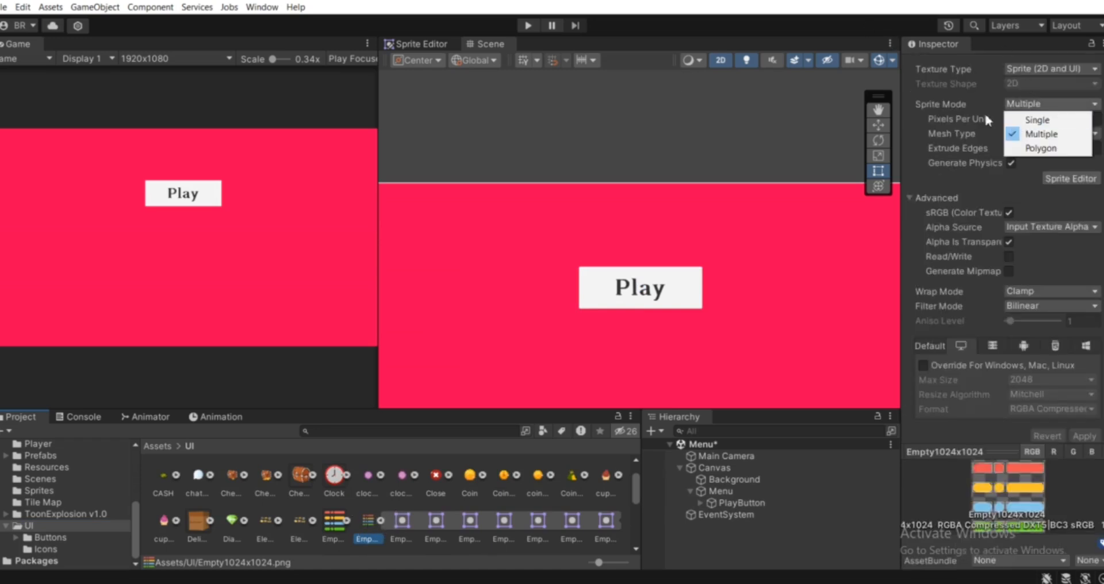
{"action": "left_click", "coordinate": [991, 184]}
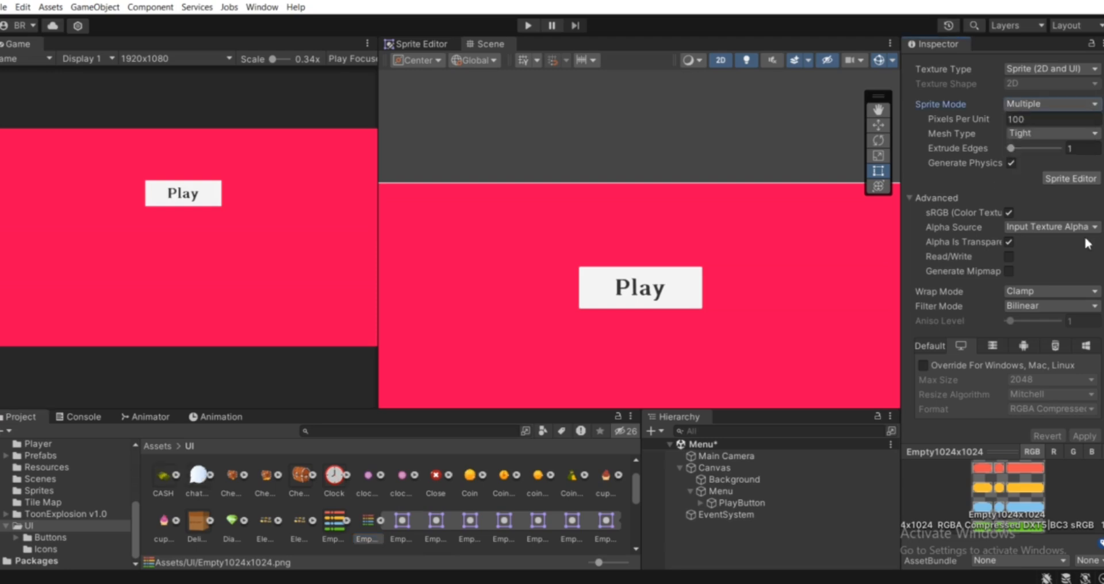
{"action": "scroll", "coordinate": [1081, 250], "scroll_direction": "down", "scroll_amount": 3}
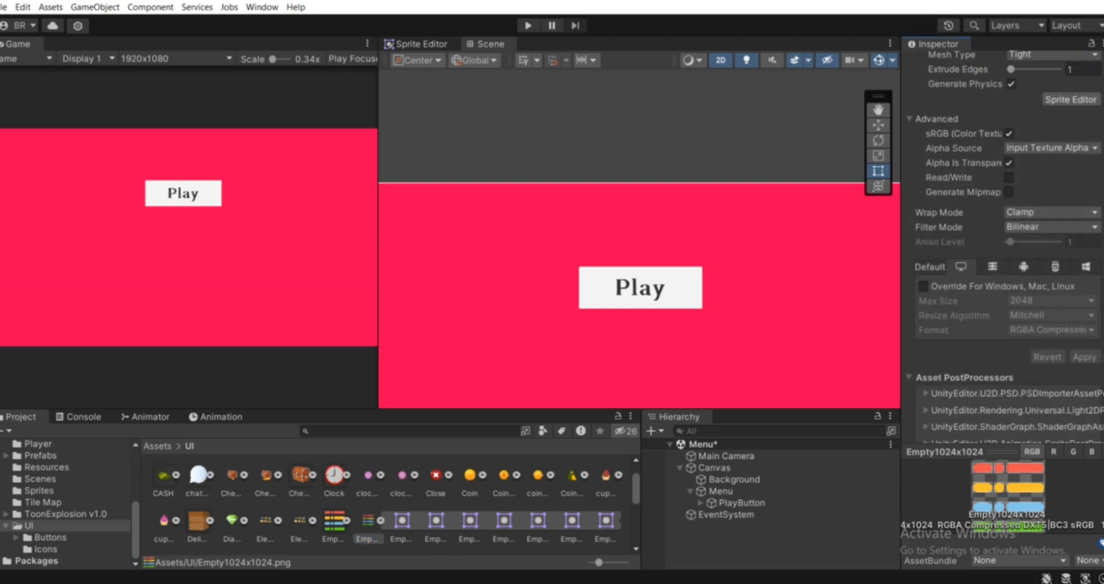
{"action": "scroll", "coordinate": [1083, 177], "scroll_direction": "up", "scroll_amount": 5}
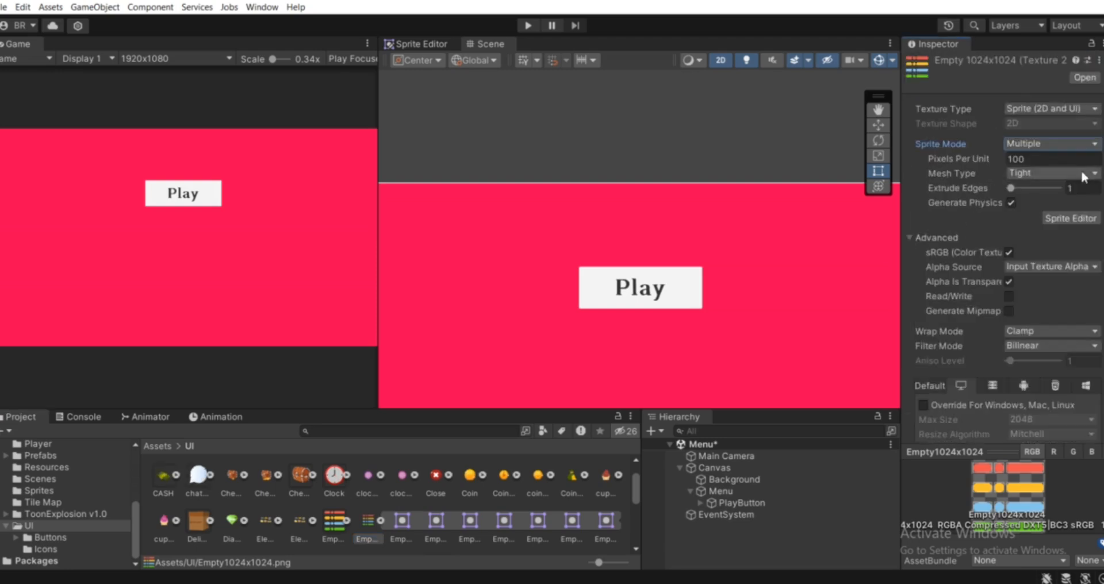
Step: Examine the sheet's Slice options in the Sprite Editor with the Automatic type, then return to the Scene view
{"action": "left_click", "coordinate": [1069, 217]}
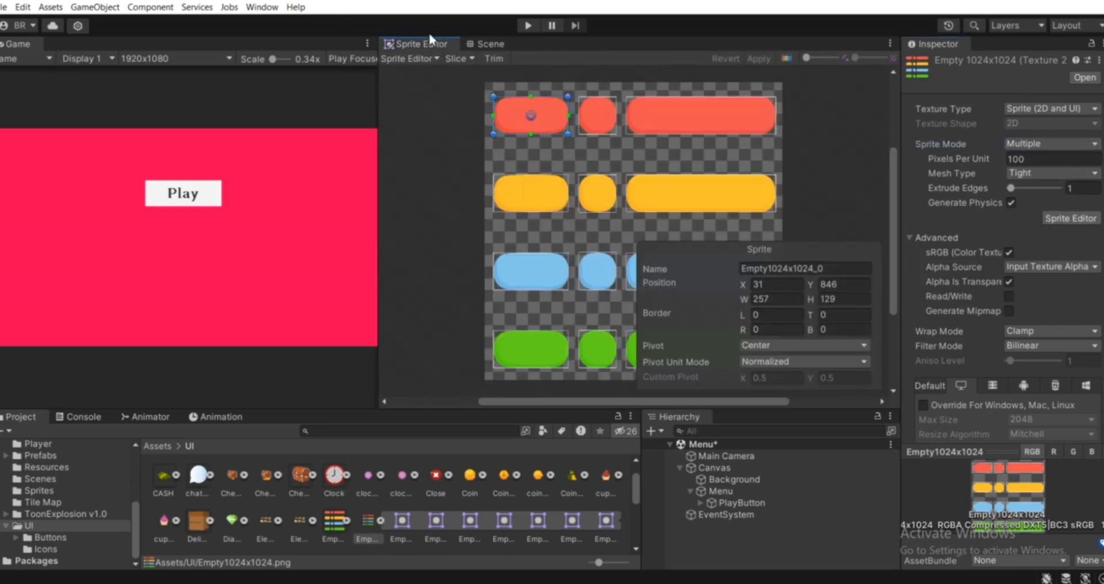
{"action": "left_click", "coordinate": [455, 58]}
{"action": "left_click", "coordinate": [362, 60]}
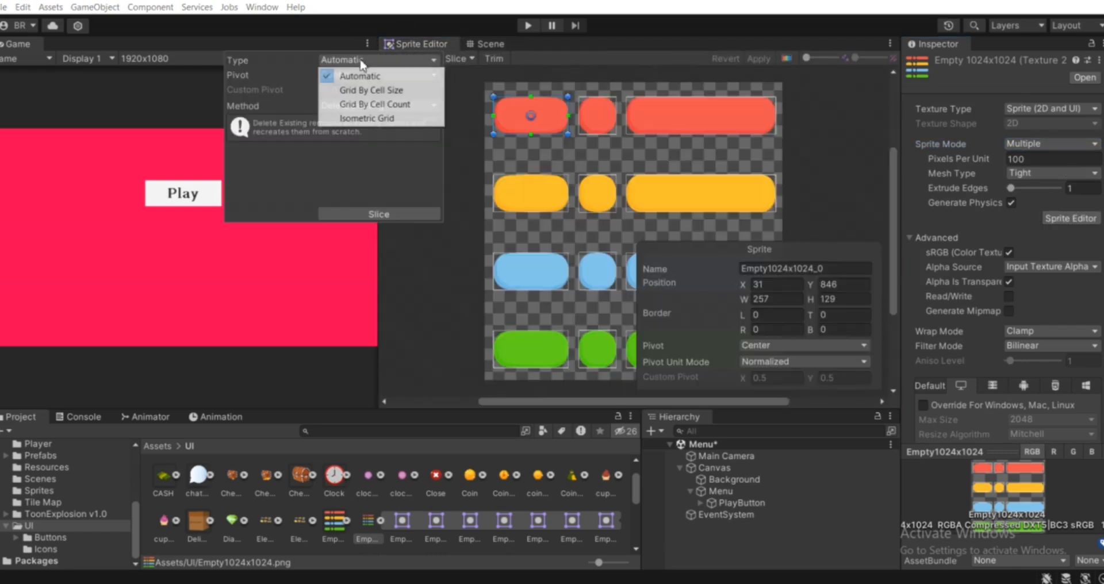
{"action": "left_click", "coordinate": [367, 169]}
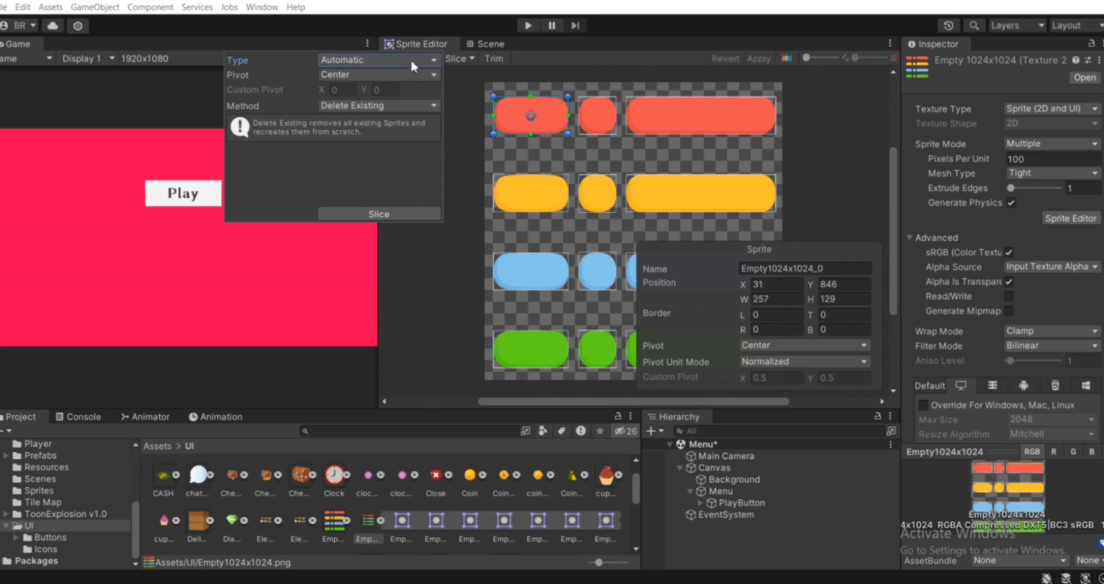
{"action": "left_click", "coordinate": [489, 44]}
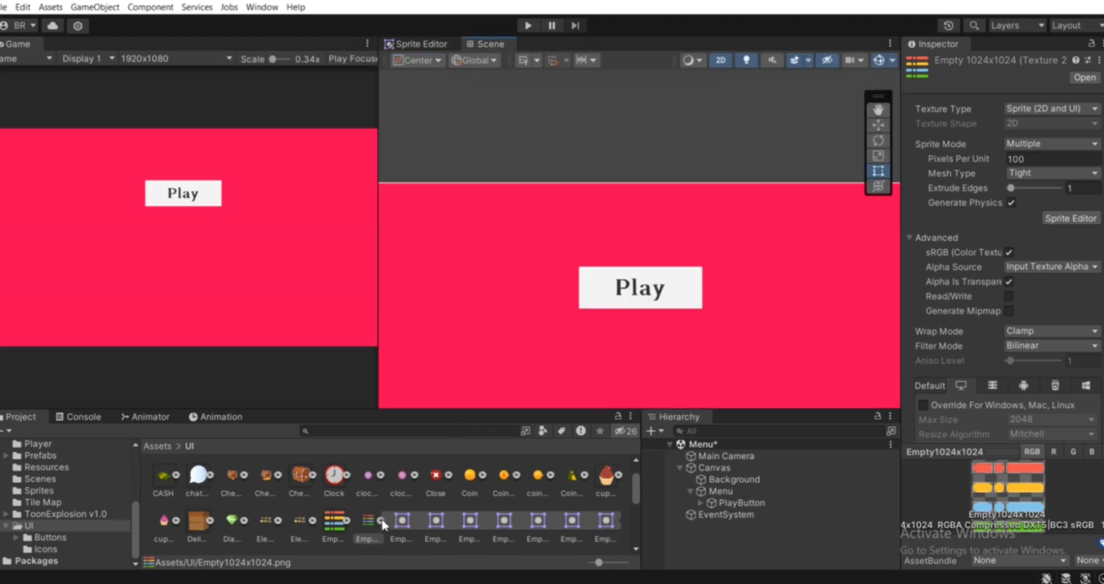
Step: Assign the yellow Empty512x512_3 sprite from the expanded 512x512 sheet as PlayButton's Source Image
{"action": "scroll", "coordinate": [402, 511], "scroll_direction": "down", "scroll_amount": 1}
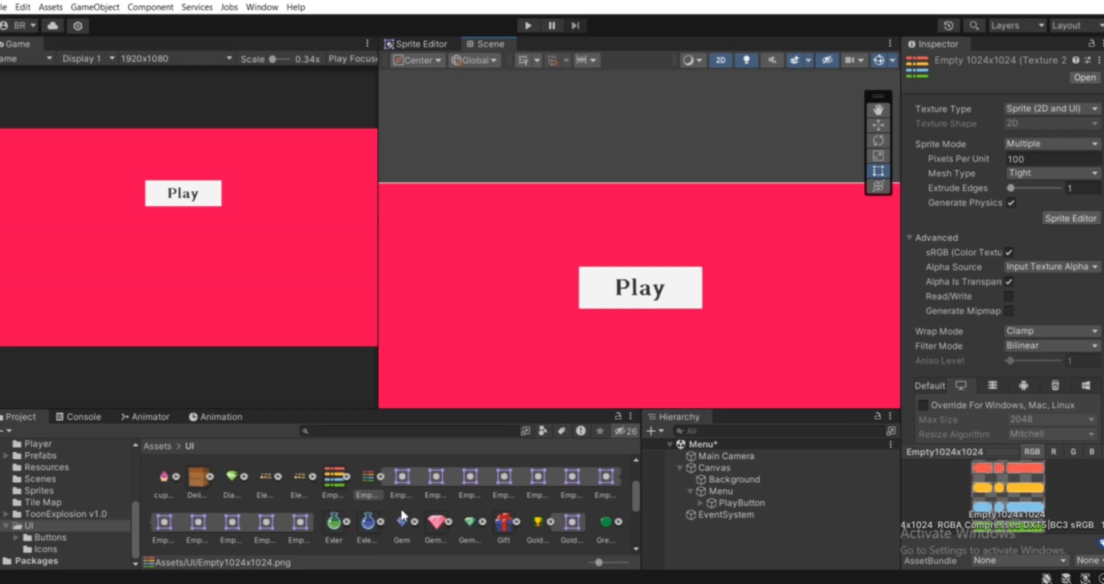
{"action": "left_click", "coordinate": [765, 501]}
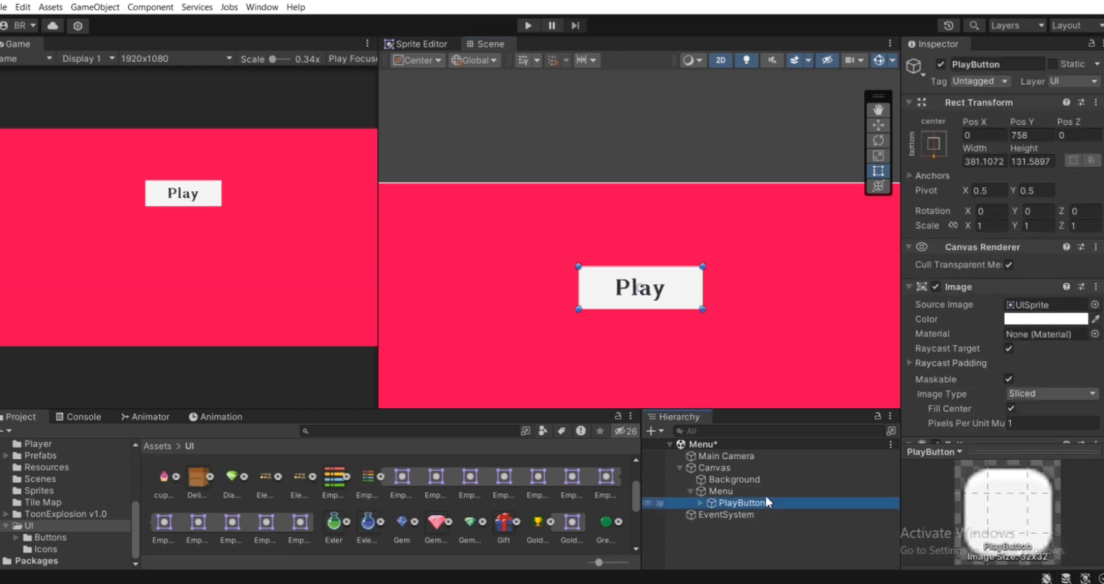
{"action": "left_click", "coordinate": [381, 476]}
{"action": "left_click", "coordinate": [347, 475]}
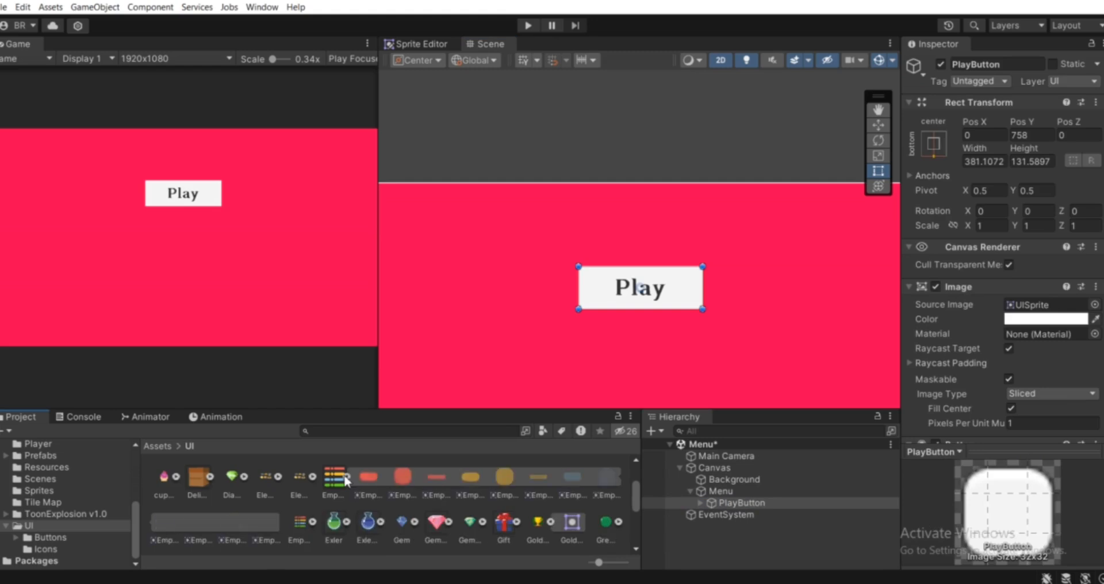
{"action": "left_click_drag", "start_coordinate": [465, 483], "coordinate": [1043, 305]}
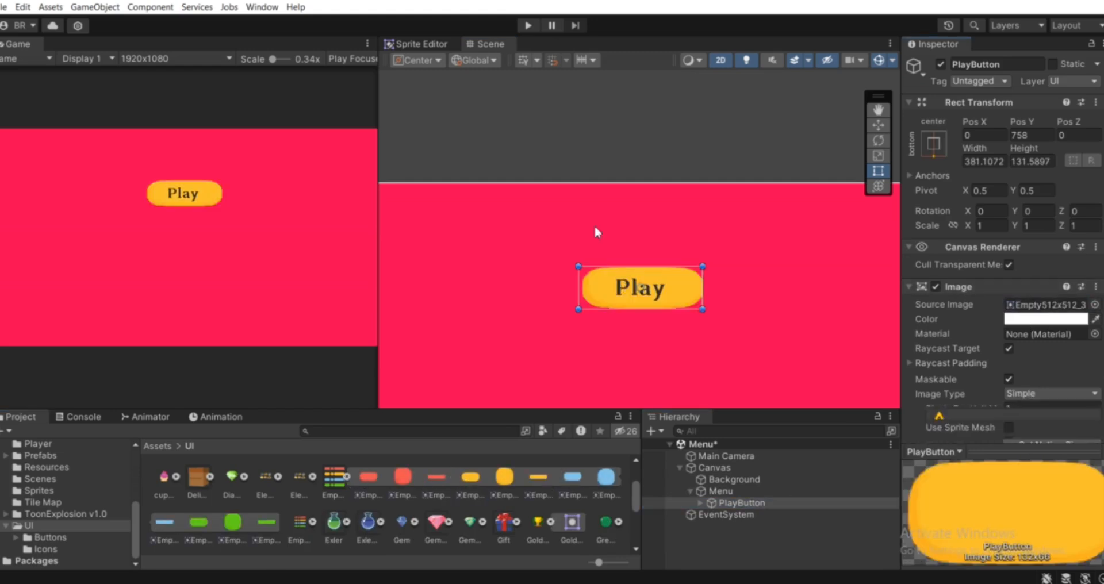
Step: Resize PlayButton to about 340 by 160 and position it at Pos Y 786
{"action": "middle_click_drag", "start_coordinate": [647, 246], "coordinate": [635, 255]}
{"action": "mouse_move", "coordinate": [684, 280]}
{"action": "middle_mouse_down"}
{"action": "mouse_move", "coordinate": [683, 253]}
{"action": "mouse_move", "coordinate": [687, 299]}
{"action": "middle_mouse_up"}
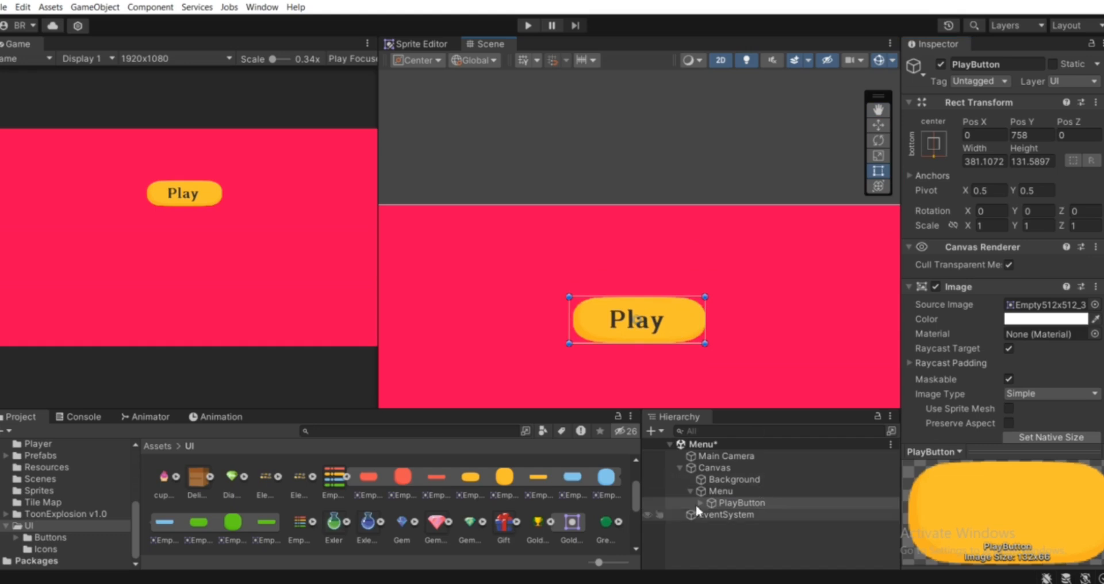
{"action": "mouse_move", "coordinate": [705, 296]}
{"action": "left_mouse_down"}
{"action": "mouse_move", "coordinate": [707, 281]}
{"action": "mouse_move", "coordinate": [698, 292]}
{"action": "left_mouse_up"}
{"action": "mouse_move", "coordinate": [670, 336]}
{"action": "left_mouse_down"}
{"action": "mouse_move", "coordinate": [656, 322]}
{"action": "mouse_move", "coordinate": [668, 306]}
{"action": "mouse_move", "coordinate": [664, 319]}
{"action": "left_mouse_up"}
{"action": "scroll", "coordinate": [621, 320], "scroll_direction": "down", "scroll_amount": 2}
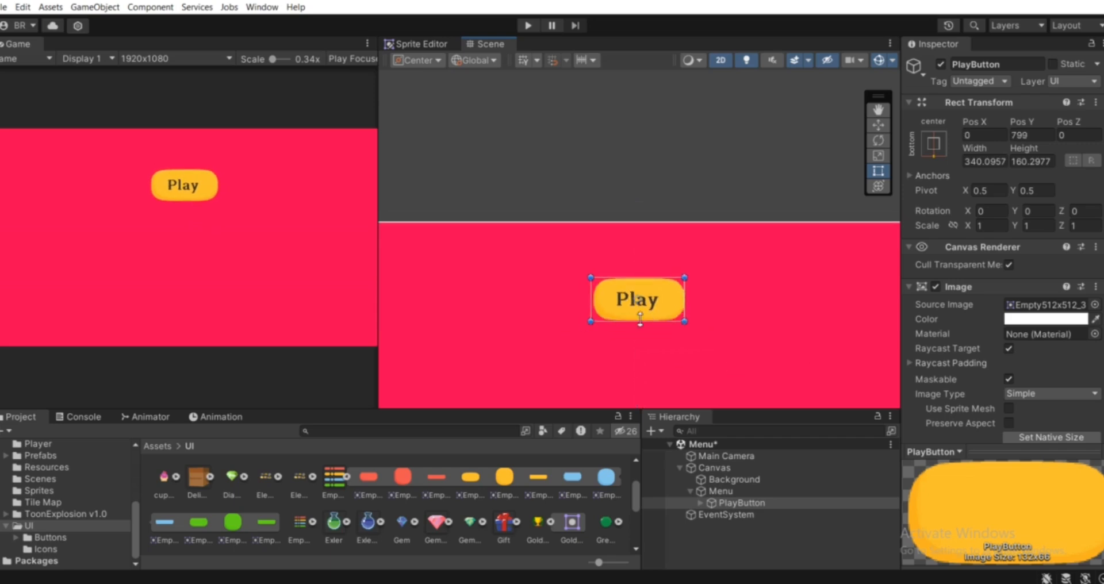
{"action": "middle_click_drag", "start_coordinate": [621, 310], "coordinate": [636, 257]}
{"action": "left_click_drag", "start_coordinate": [636, 257], "coordinate": [661, 262]}
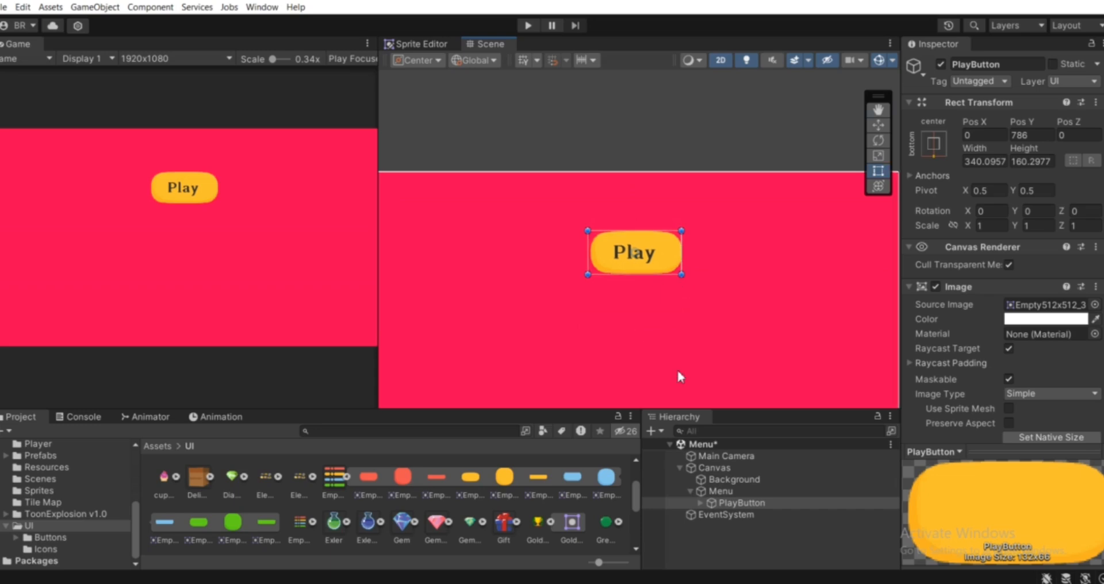
Step: Duplicate PlayButton and place the copy straight below the original at Pos Y 540
{"action": "left_click", "coordinate": [717, 491]}
{"action": "left_click", "coordinate": [729, 503]}
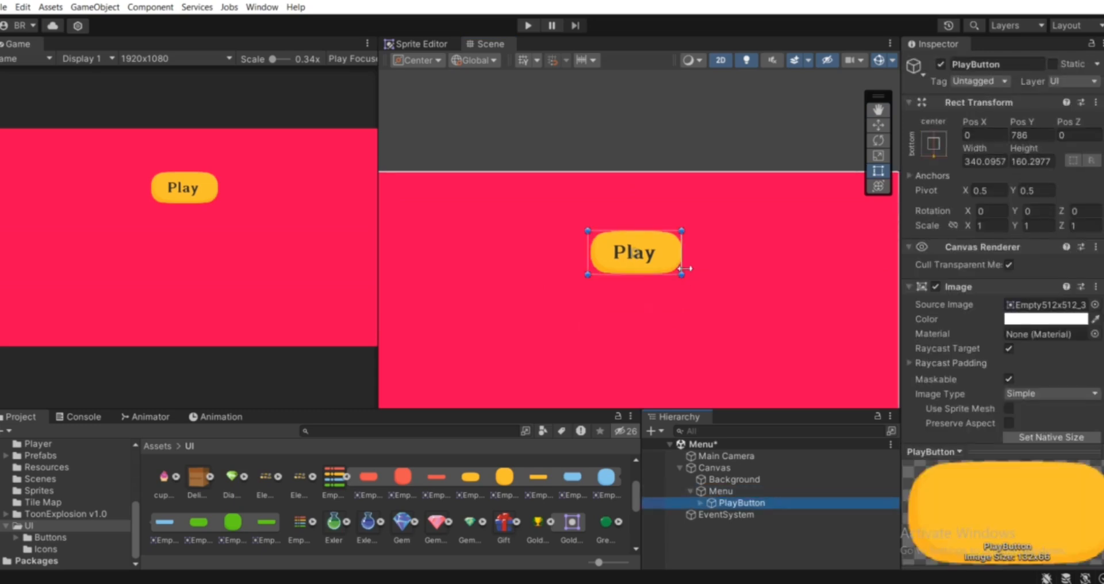
{"action": "key", "text": "ctrl+d"}
{"action": "left_click_drag", "start_coordinate": [653, 259], "coordinate": [695, 314]}
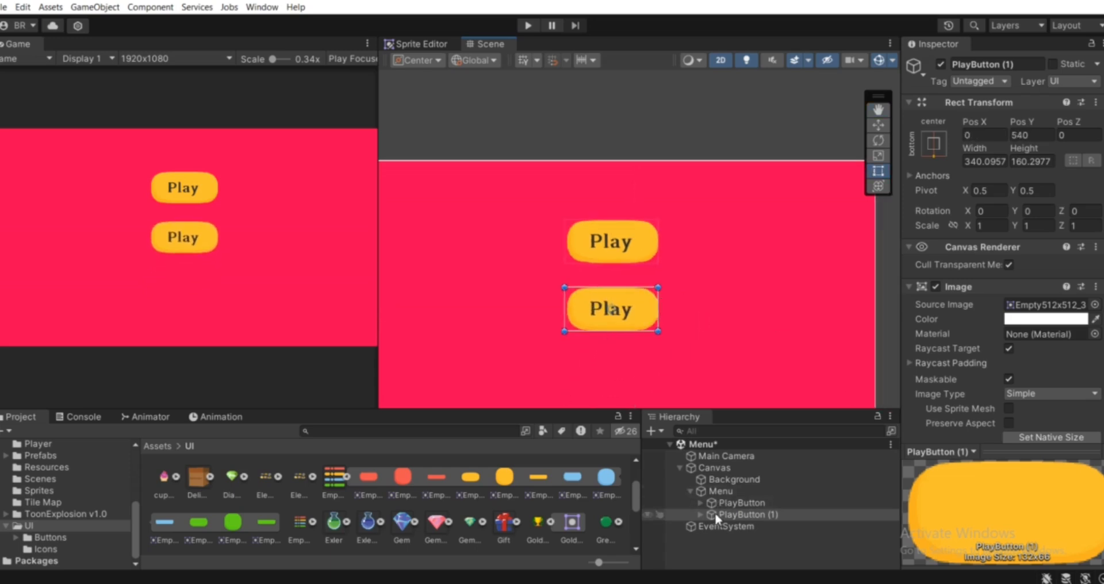
Step: Rename the duplicated button VolumeButton
{"action": "left_click", "coordinate": [1007, 65]}
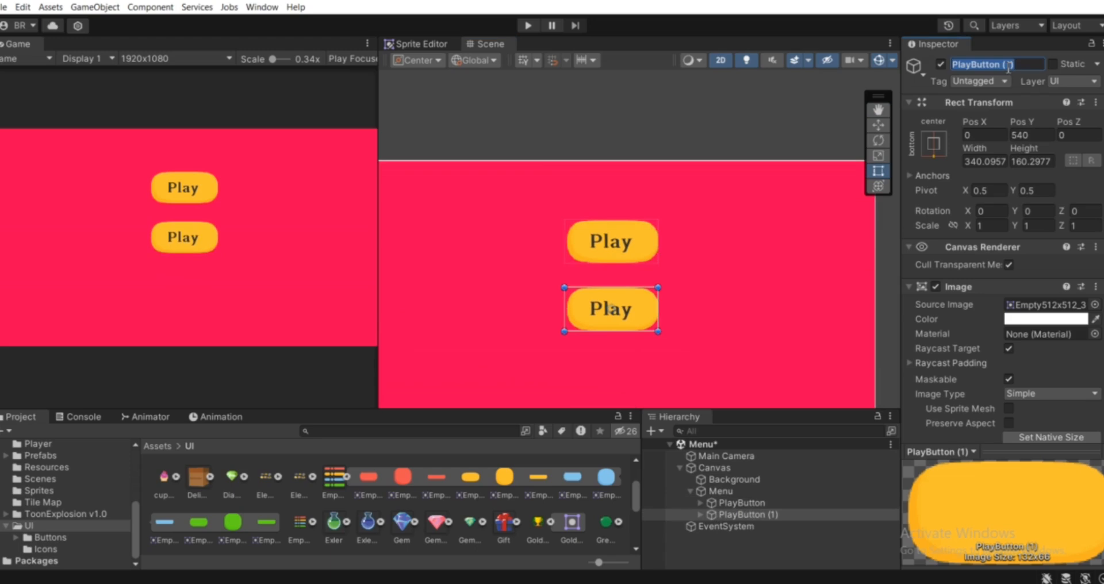
{"action": "type", "text": "VolumeButton"}
{"action": "key", "text": "Return"}
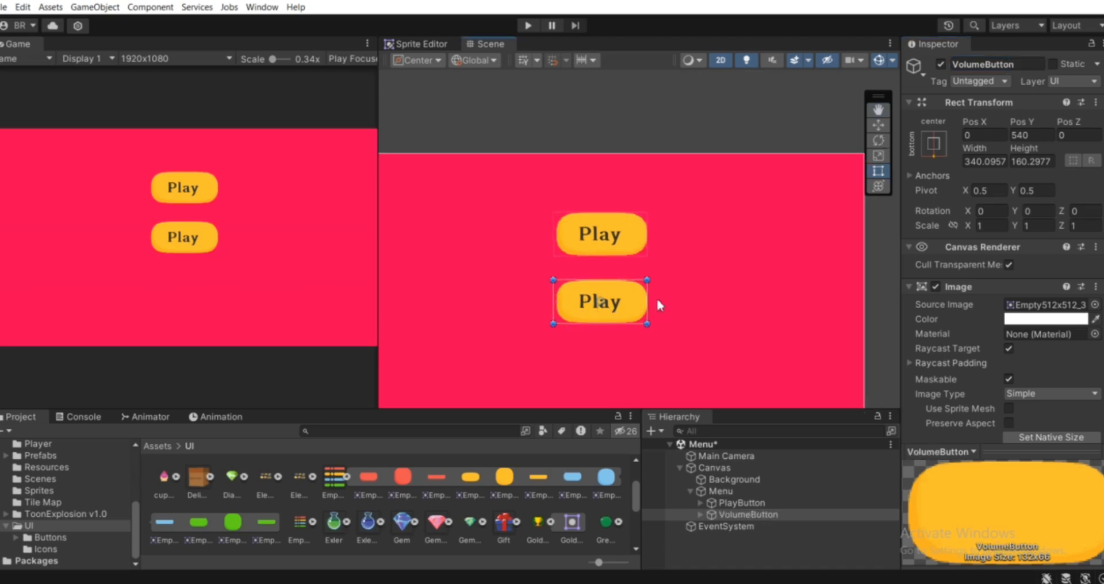
Step: Change the text of VolumeButton's label to Volume
{"action": "middle_click_drag", "start_coordinate": [597, 269], "coordinate": [619, 248]}
{"action": "left_click", "coordinate": [703, 515]}
{"action": "left_click", "coordinate": [701, 514]}
{"action": "left_click", "coordinate": [751, 527]}
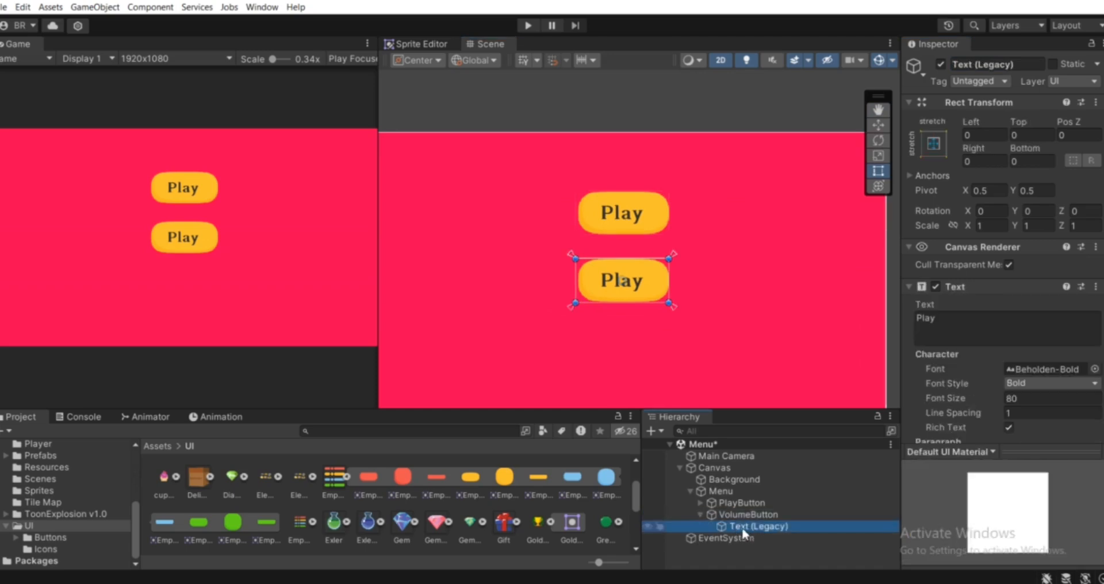
{"action": "left_click", "coordinate": [944, 328]}
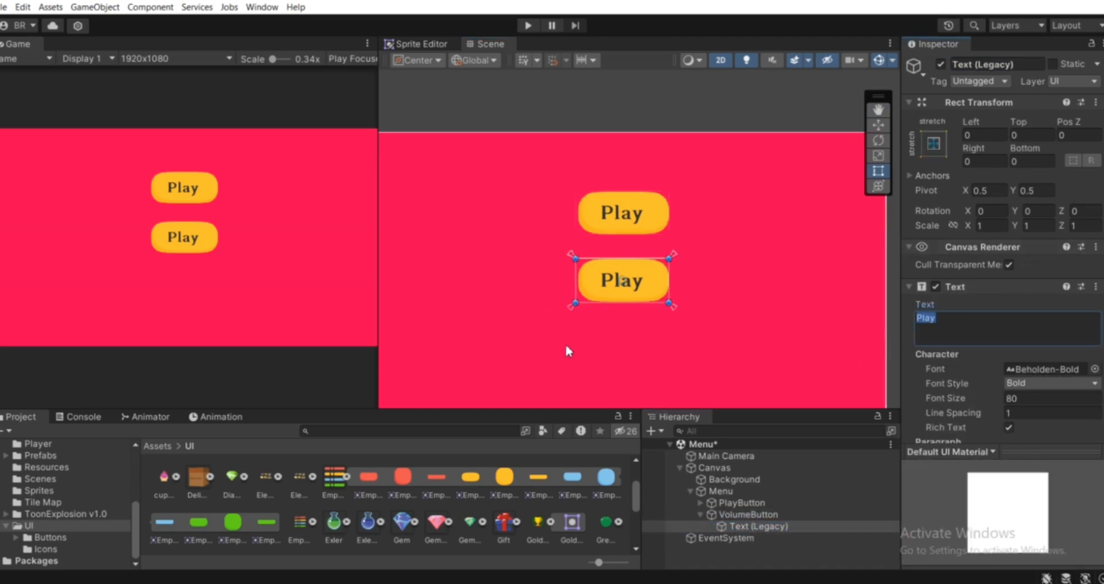
{"action": "type", "text": "Volume"}
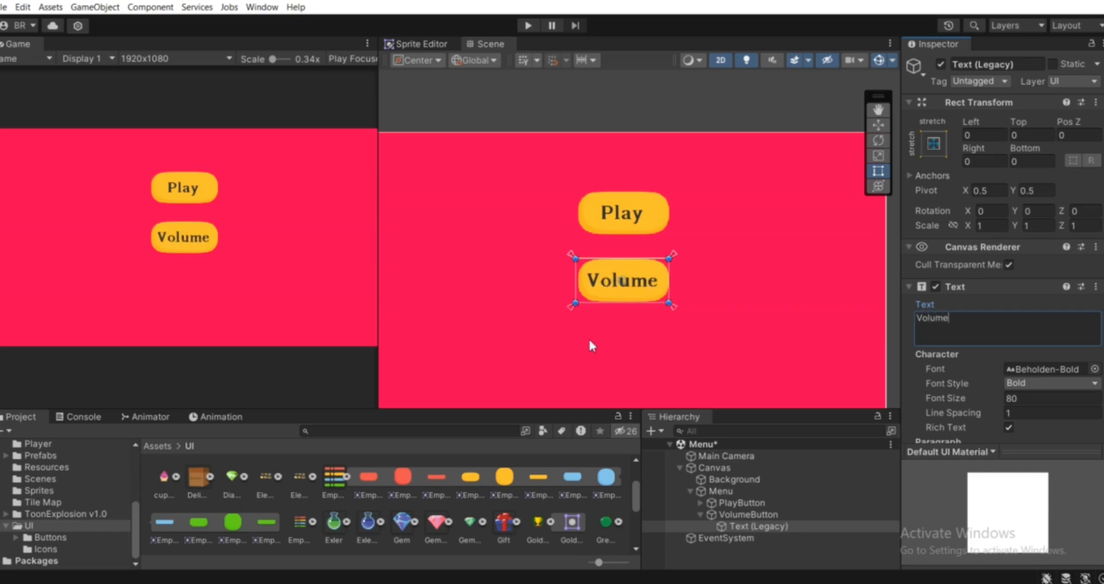
{"action": "middle_click_drag", "start_coordinate": [592, 280], "coordinate": [570, 285]}
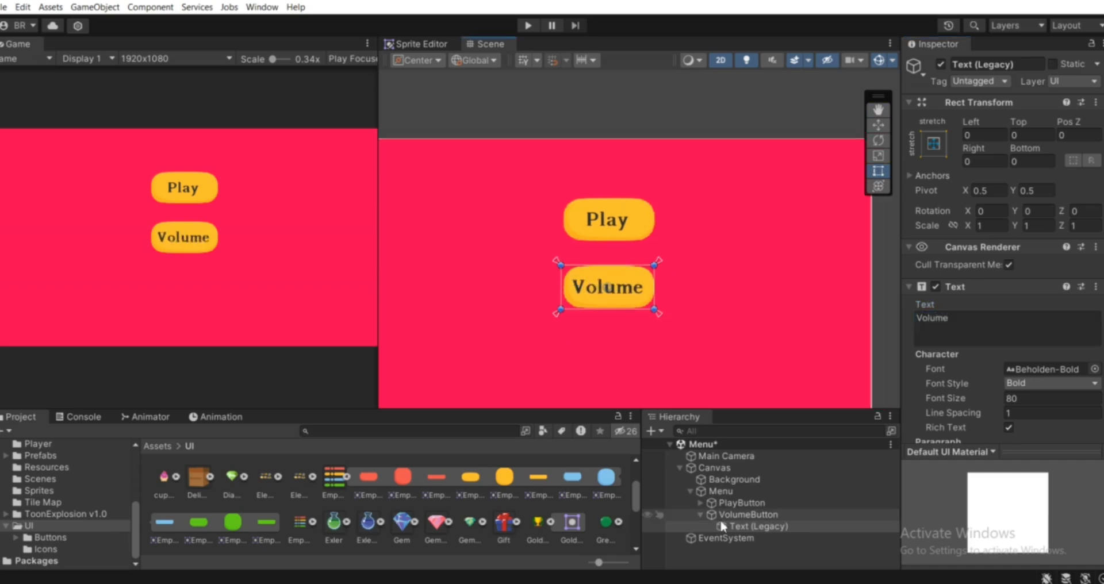
Step: Duplicate VolumeButton and place the copy straight below the original at Pos Y 281
{"action": "left_click", "coordinate": [699, 515]}
{"action": "left_click", "coordinate": [739, 502]}
{"action": "left_click", "coordinate": [740, 514]}
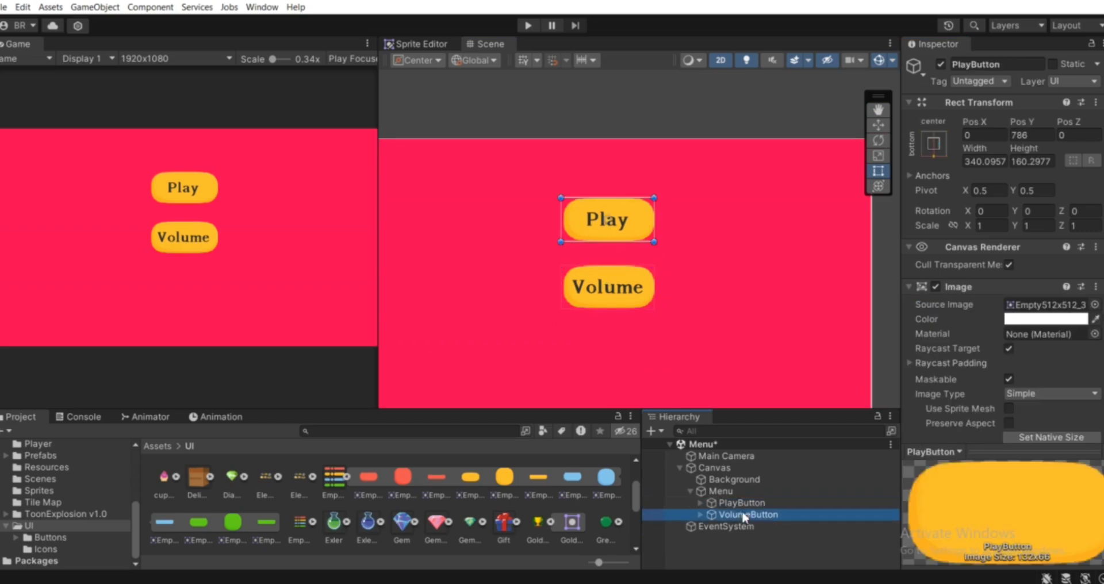
{"action": "scroll", "coordinate": [603, 225], "scroll_direction": "down", "scroll_amount": 1}
{"action": "middle_click_drag", "start_coordinate": [601, 257], "coordinate": [618, 251]}
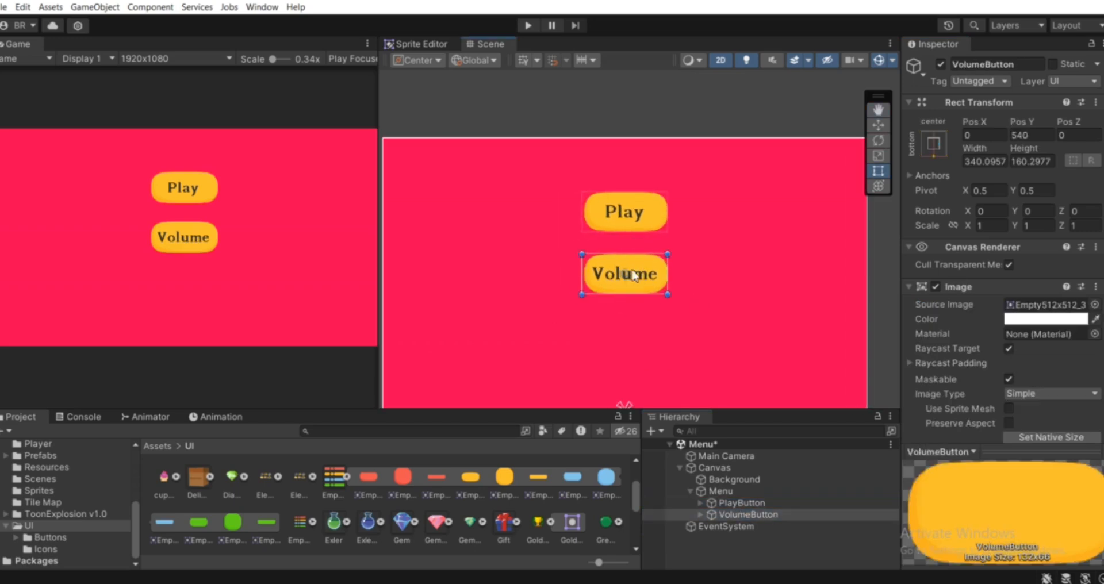
{"action": "key", "text": "ctrl+d"}
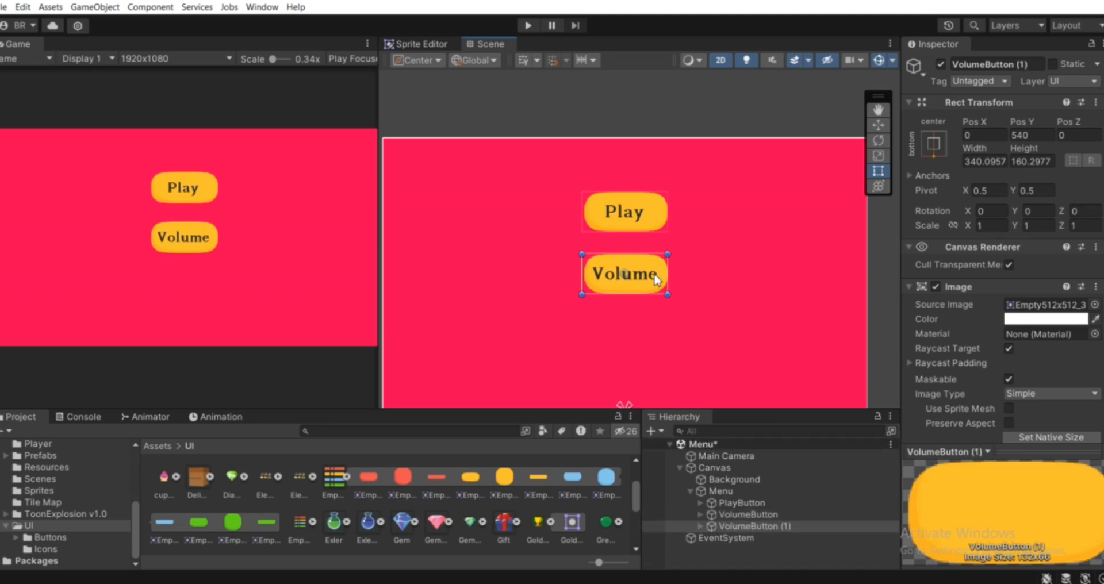
{"action": "left_click_drag", "start_coordinate": [657, 279], "coordinate": [656, 347]}
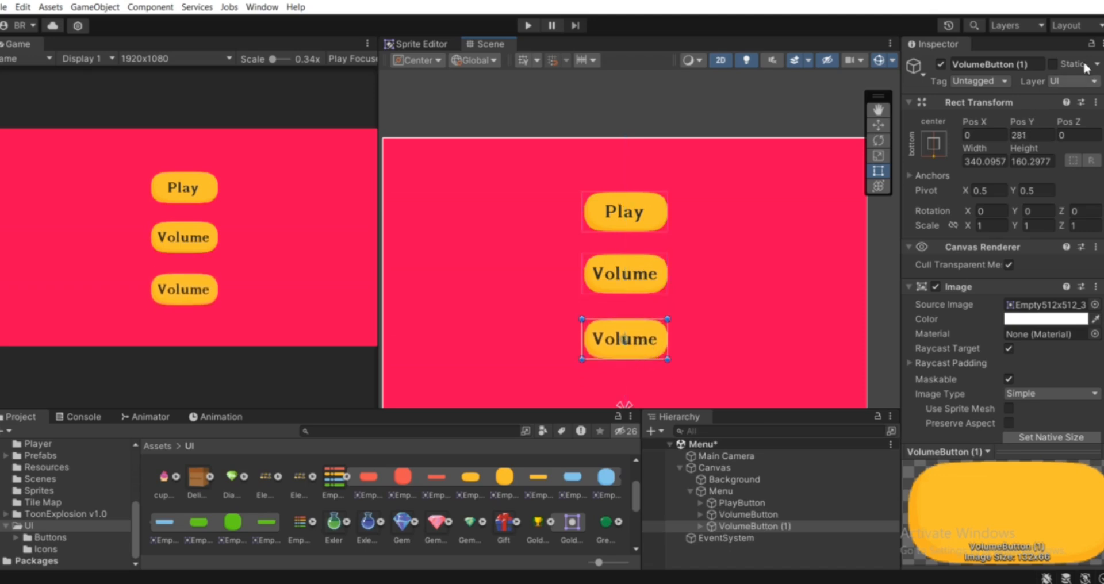
Step: Rename the duplicated button QuitButton
{"action": "left_click", "coordinate": [1028, 67]}
{"action": "type", "text": "QuitButton"}
{"action": "key", "text": "Return"}
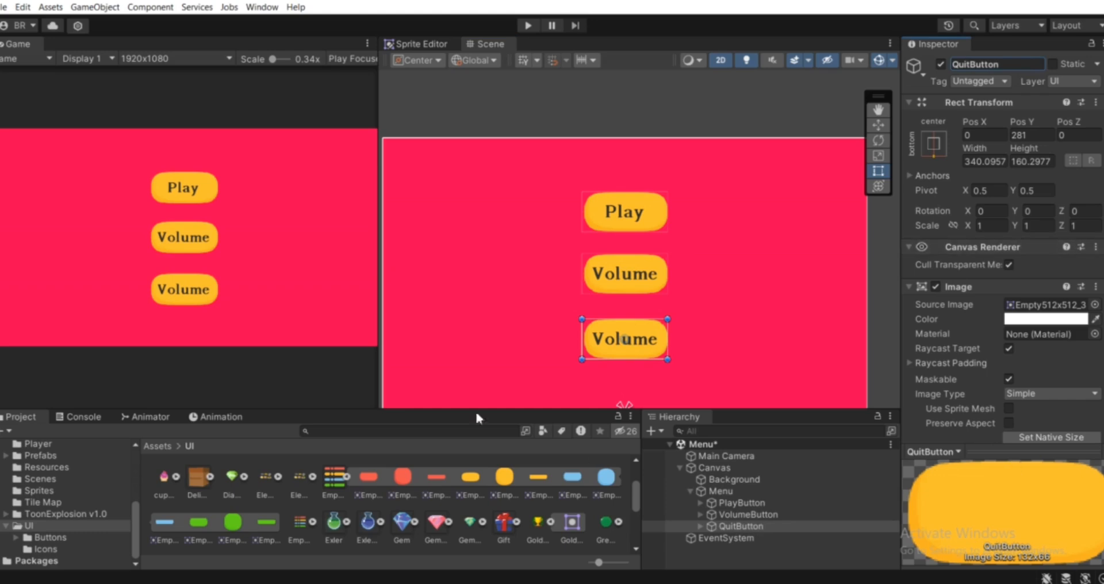
Step: Change the text of QuitButton's label to Quit
{"action": "middle_click_drag", "start_coordinate": [660, 289], "coordinate": [682, 258]}
{"action": "left_click", "coordinate": [700, 526]}
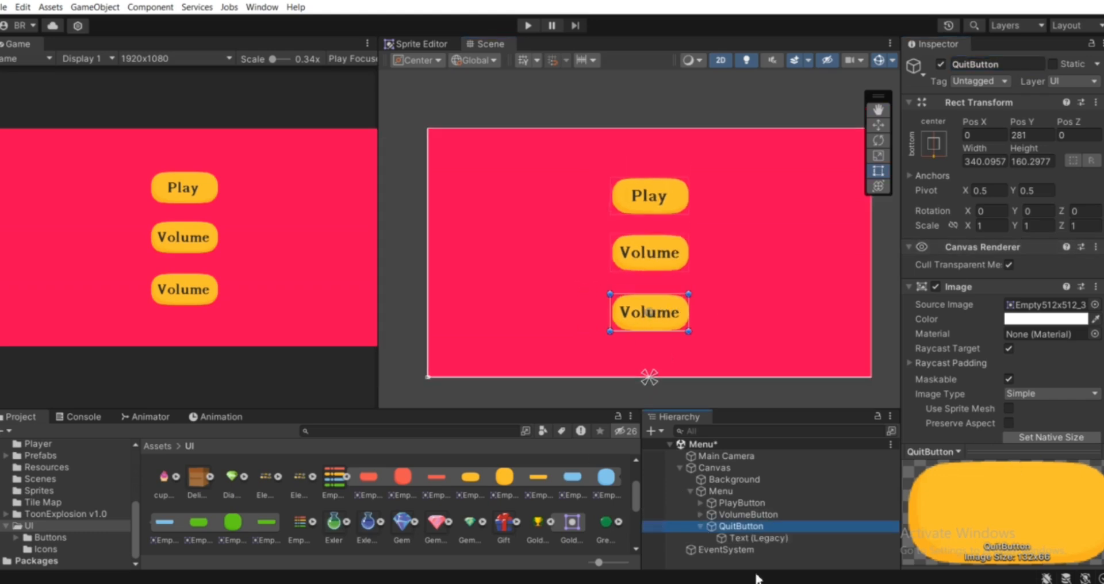
{"action": "left_click", "coordinate": [758, 538]}
{"action": "left_click", "coordinate": [990, 325]}
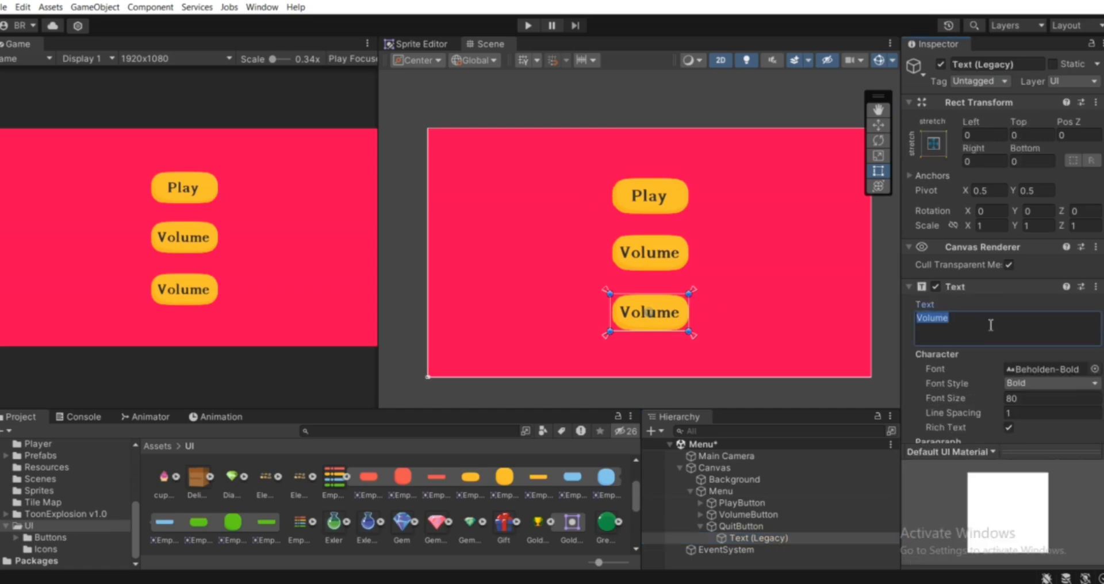
{"action": "type", "text": "Quit"}
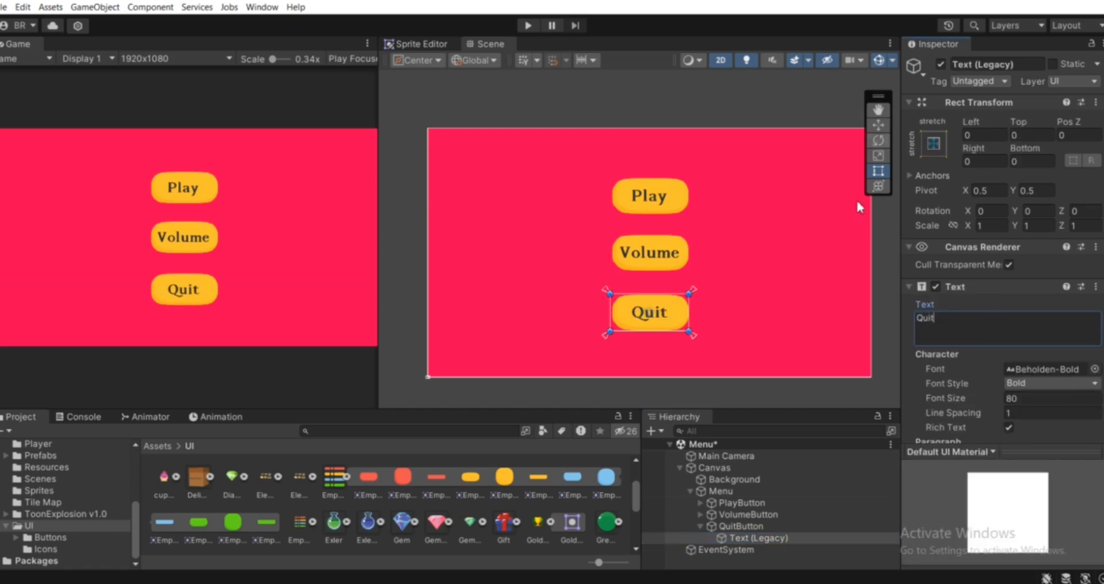
{"action": "left_click", "coordinate": [699, 527]}
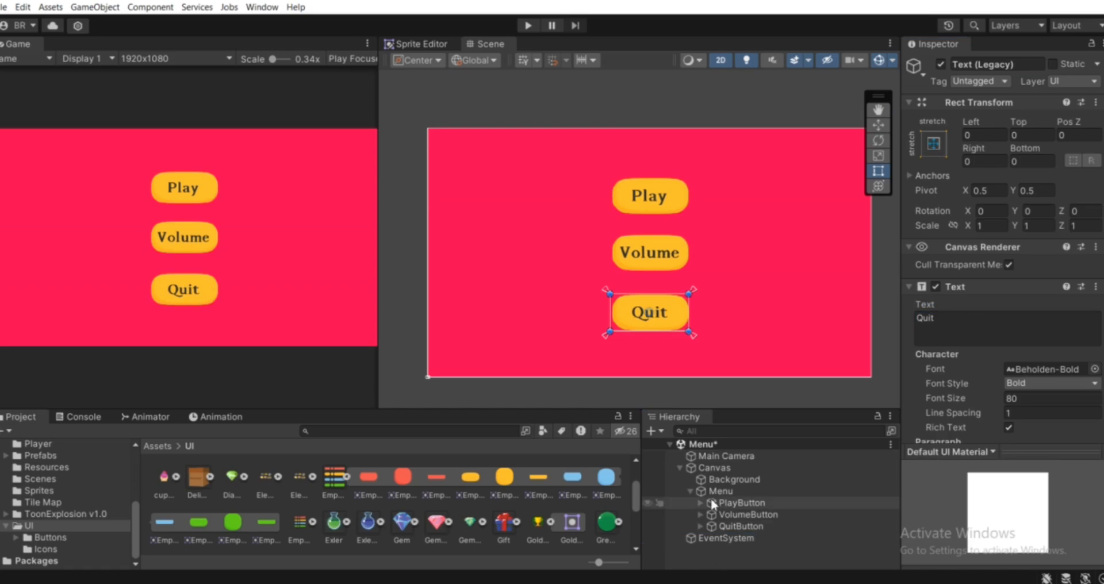
Step: Collapse the Menu object in the scene hierarchy and open the project's Prefabs folder
{"action": "left_click", "coordinate": [720, 491]}
{"action": "left_click", "coordinate": [689, 491]}
{"action": "left_click", "coordinate": [729, 535]}
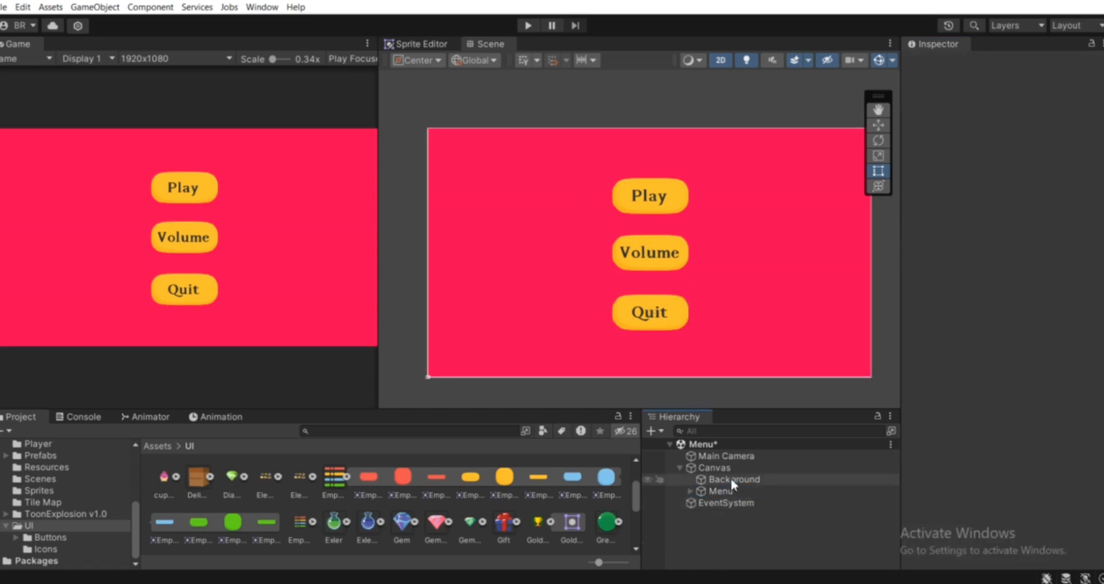
{"action": "left_click", "coordinate": [721, 492]}
{"action": "key", "text": "f"}
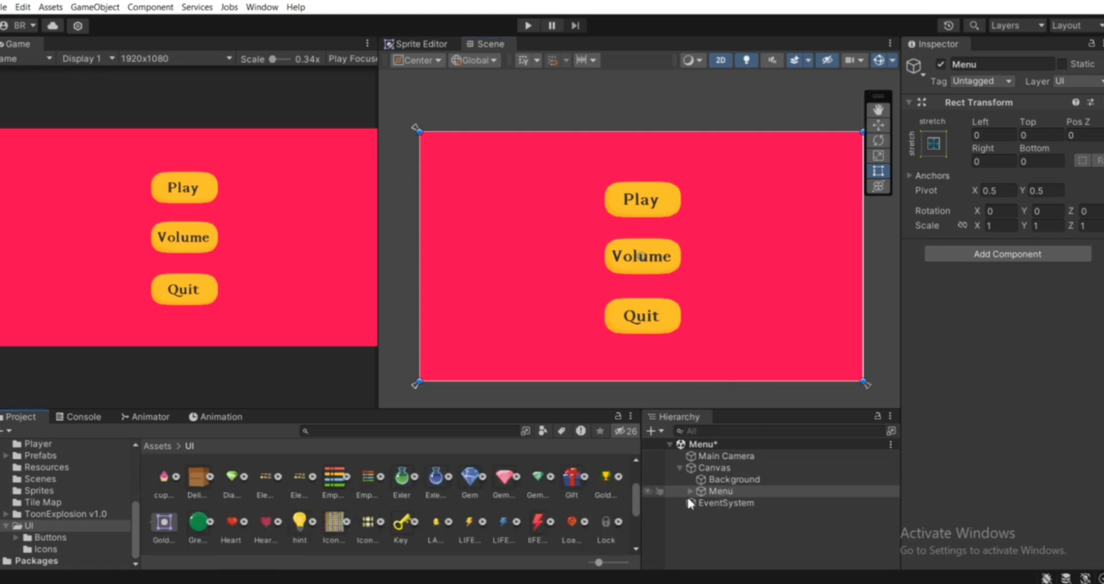
{"action": "scroll", "coordinate": [69, 506], "scroll_direction": "up", "scroll_amount": 5}
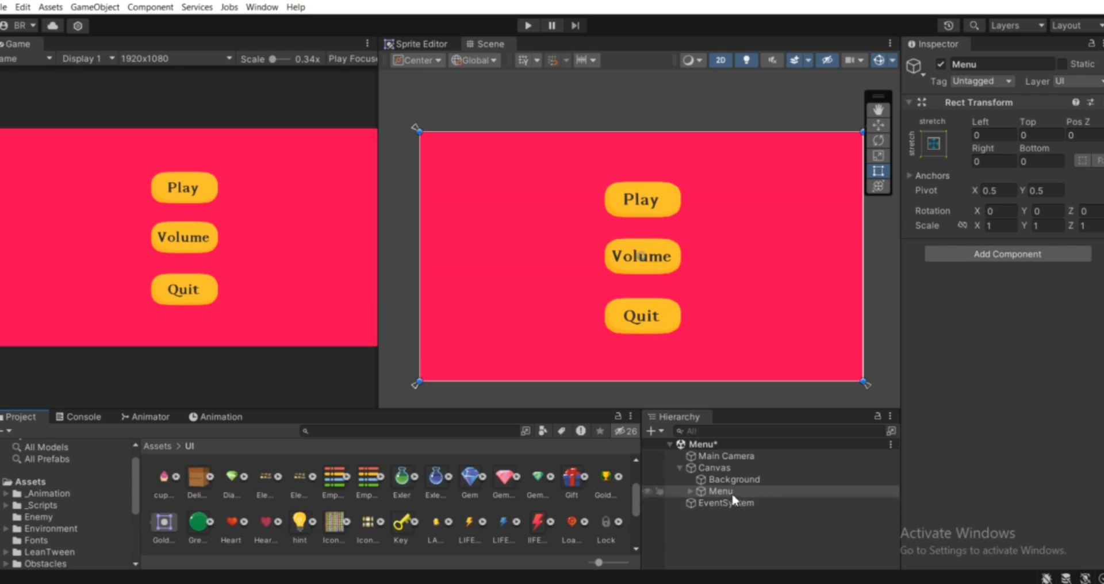
{"action": "scroll", "coordinate": [50, 488], "scroll_direction": "down", "scroll_amount": 2}
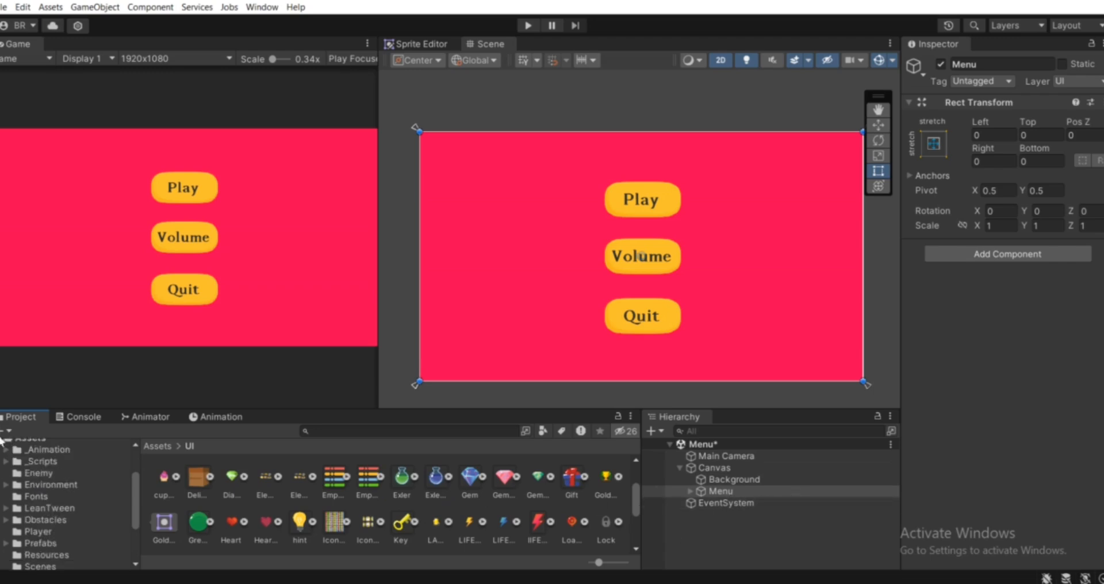
{"action": "left_click", "coordinate": [26, 541]}
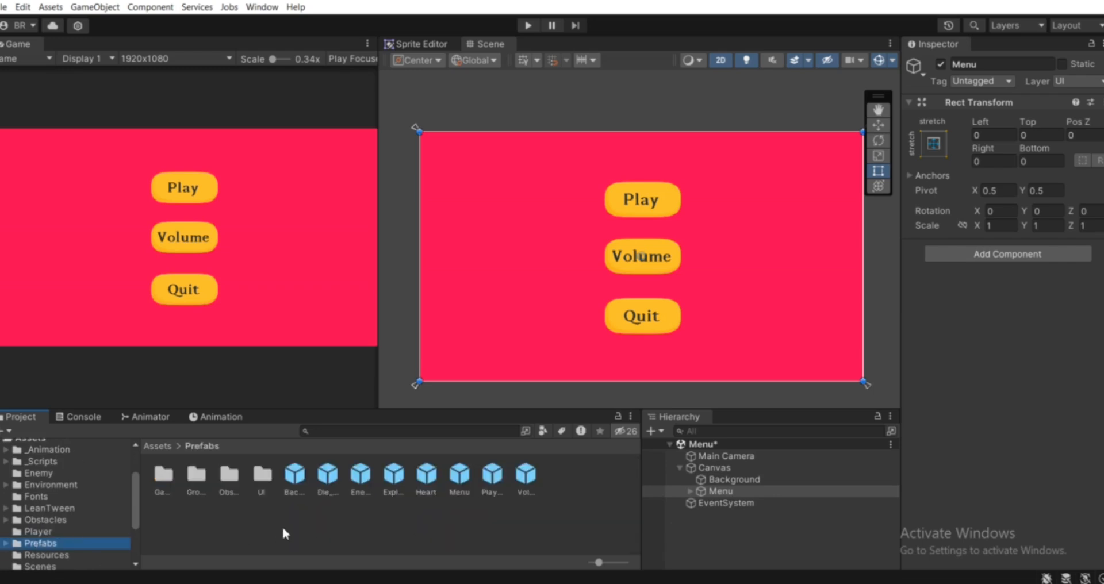
Step: Delete the existing Menu prefab and save the scene's Menu object as a new prefab in the Prefabs folder
{"action": "left_click", "coordinate": [766, 494]}
{"action": "left_click", "coordinate": [459, 475]}
{"action": "key", "text": "Delete"}
{"action": "key", "text": "Return"}
{"action": "left_click", "coordinate": [739, 492]}
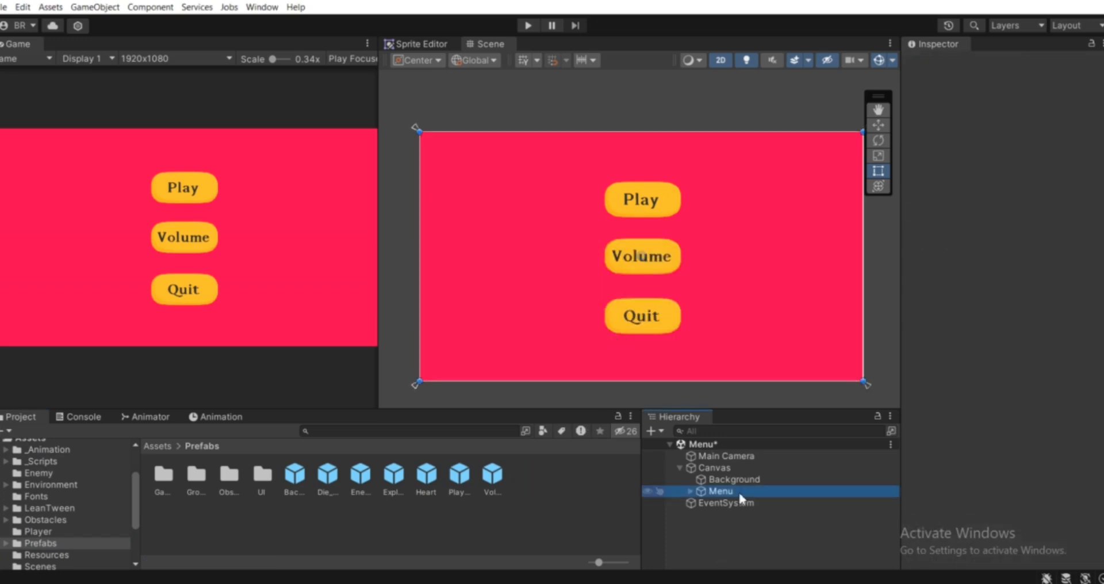
{"action": "left_click_drag", "start_coordinate": [738, 491], "coordinate": [468, 536]}
Step: Delete Menu from the scene and place the Menu prefab back under Canvas
{"action": "left_click", "coordinate": [744, 492]}
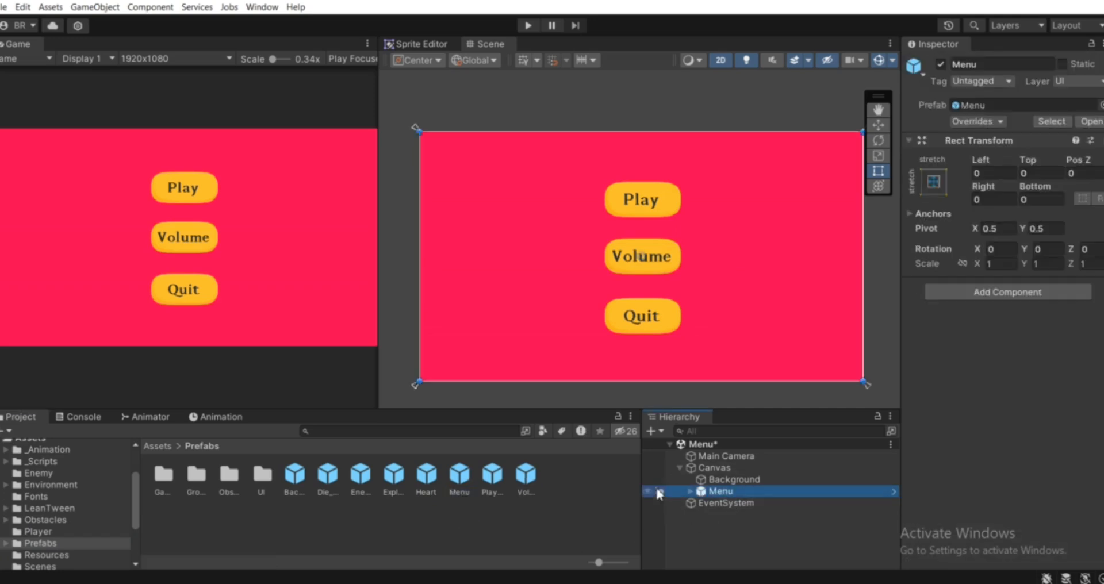
{"action": "key", "text": "Delete"}
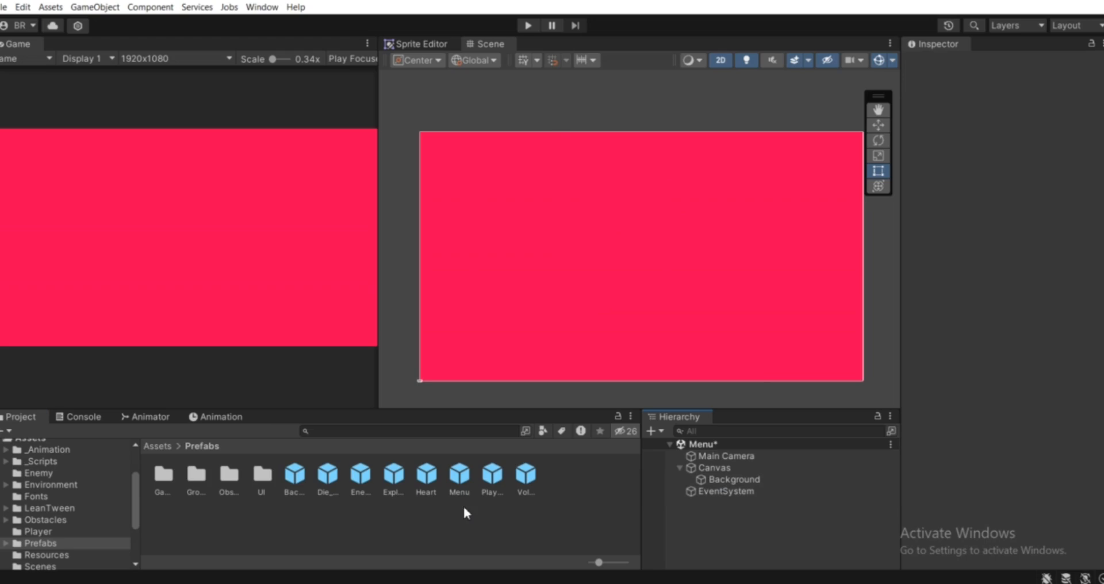
{"action": "left_click", "coordinate": [460, 476]}
{"action": "left_click_drag", "start_coordinate": [460, 479], "coordinate": [730, 468]}
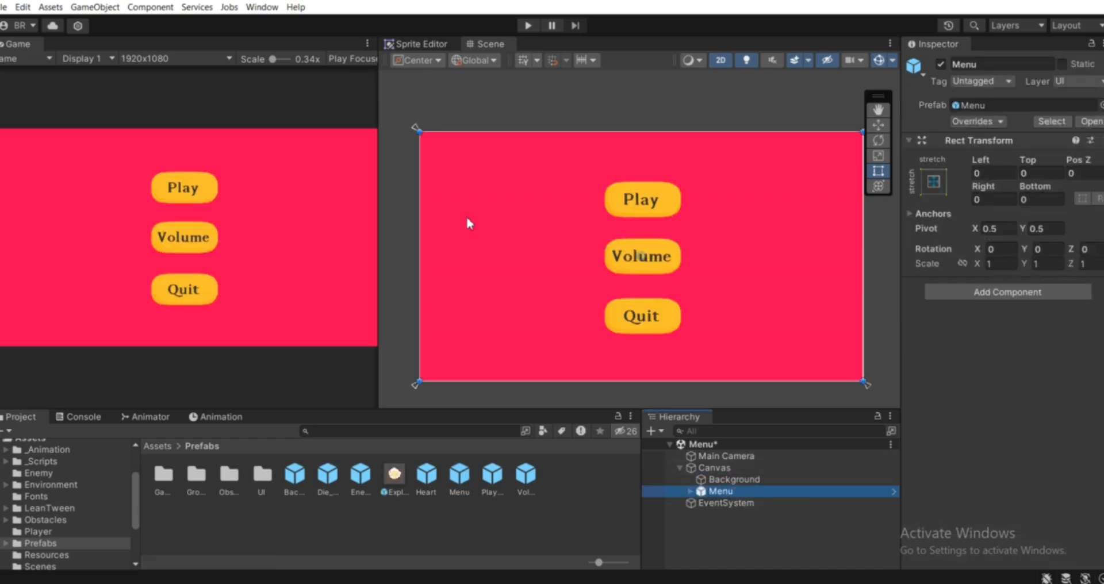
Step: Deactivate the Menu object to hide its buttons
{"action": "left_click_drag", "start_coordinate": [374, 207], "coordinate": [347, 207]}
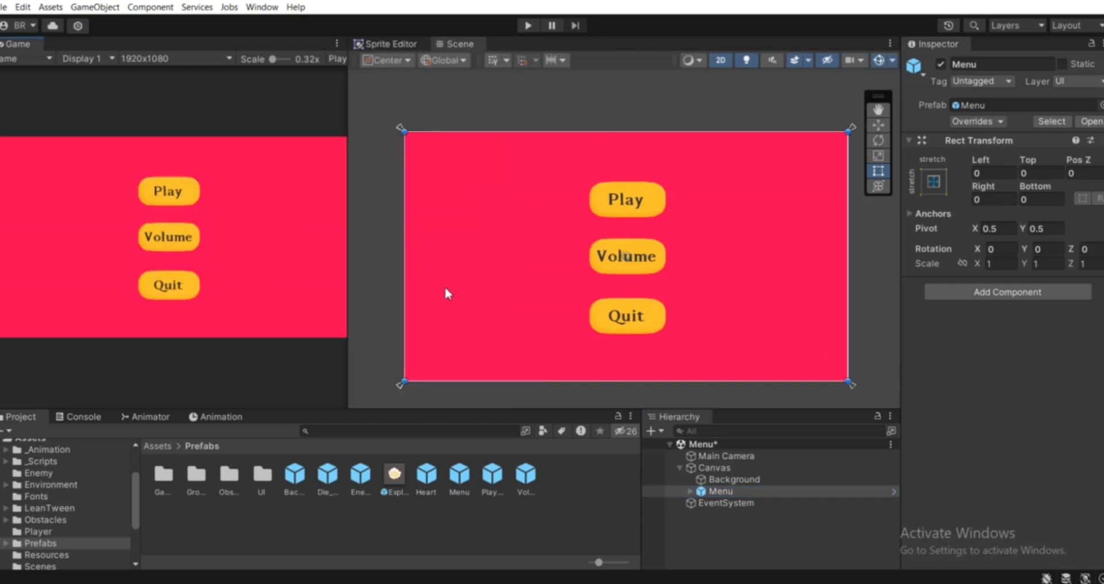
{"action": "middle_click_drag", "start_coordinate": [584, 224], "coordinate": [522, 260]}
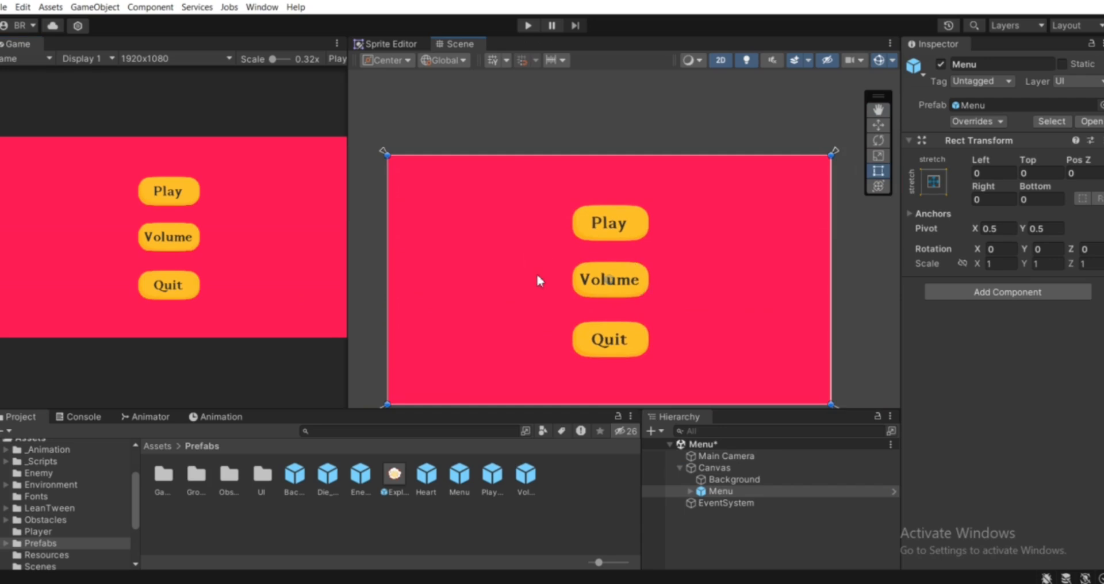
{"action": "middle_click_drag", "start_coordinate": [563, 294], "coordinate": [549, 279]}
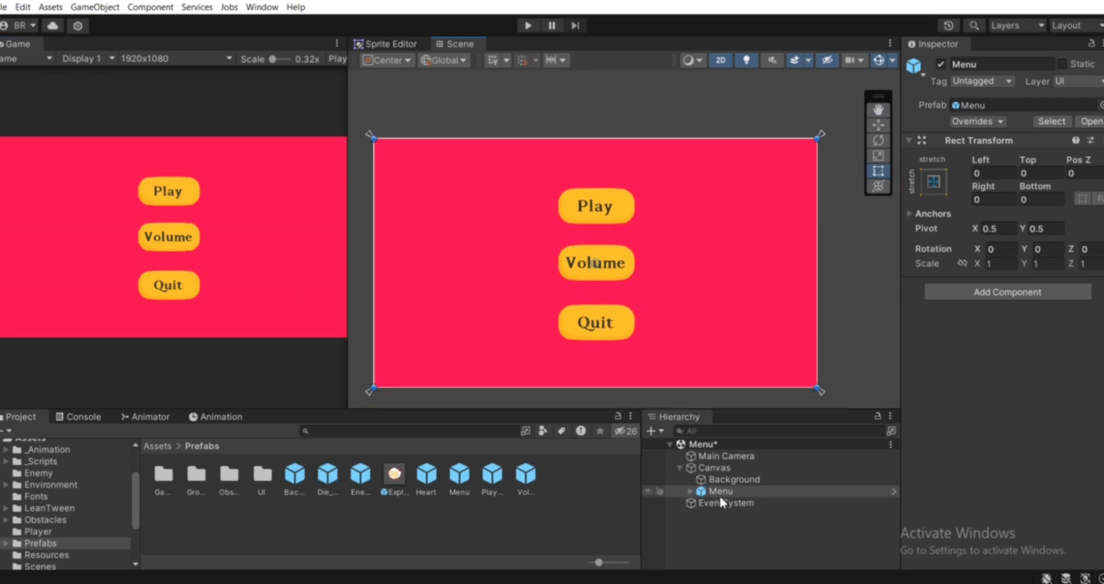
{"action": "left_click", "coordinate": [940, 64]}
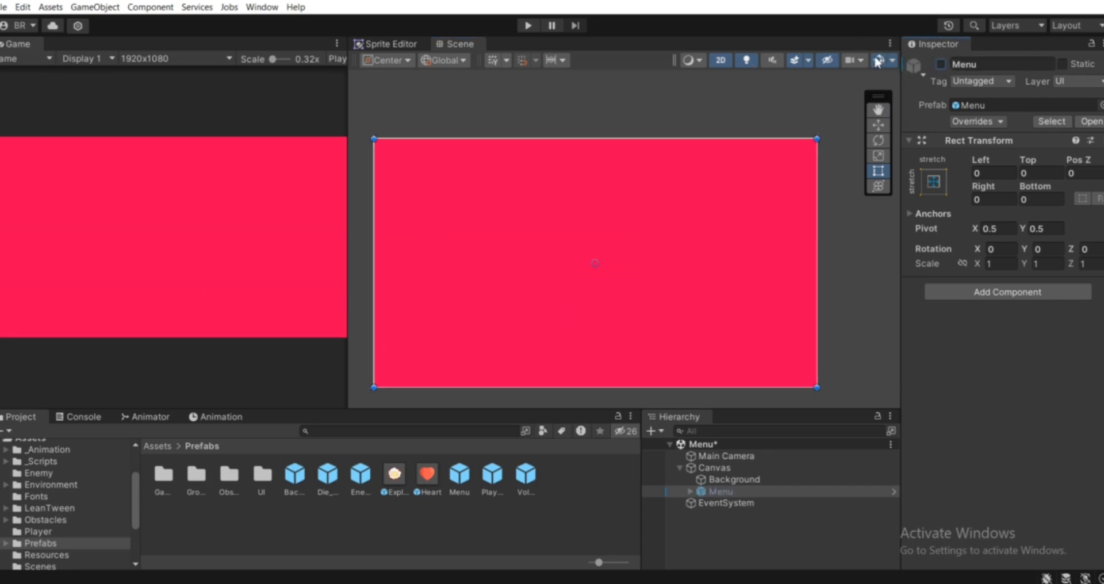
{"action": "mouse_move", "coordinate": [704, 233]}
{"action": "middle_mouse_down"}
{"action": "mouse_move", "coordinate": [667, 194]}
{"action": "mouse_move", "coordinate": [687, 226]}
{"action": "middle_mouse_up"}
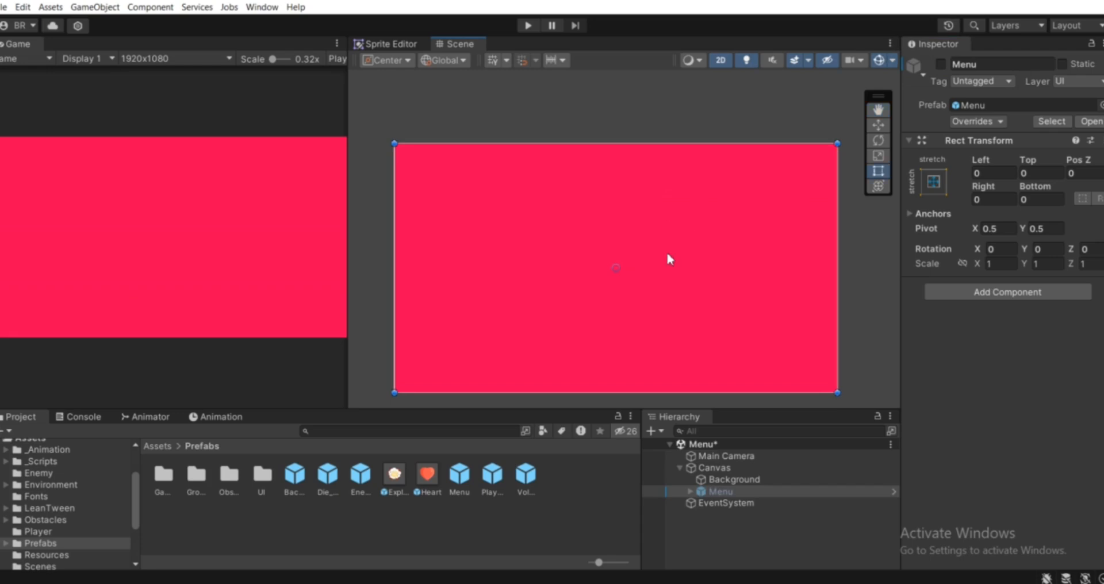
Step: Create an empty child object under Canvas and name it VolumeMenu
{"action": "left_click", "coordinate": [719, 467]}
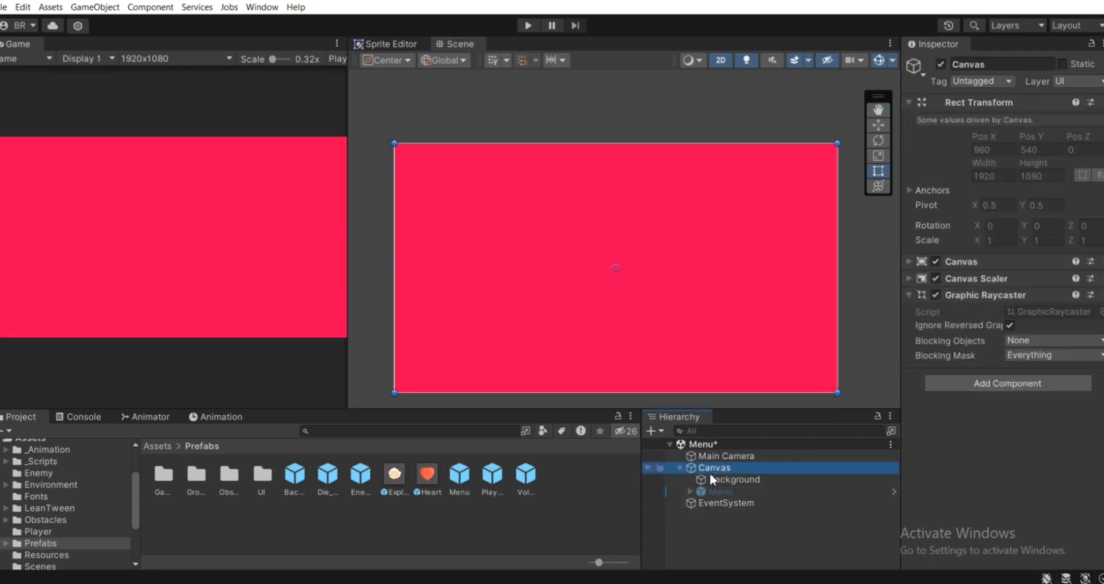
{"action": "right_click", "coordinate": [709, 468]}
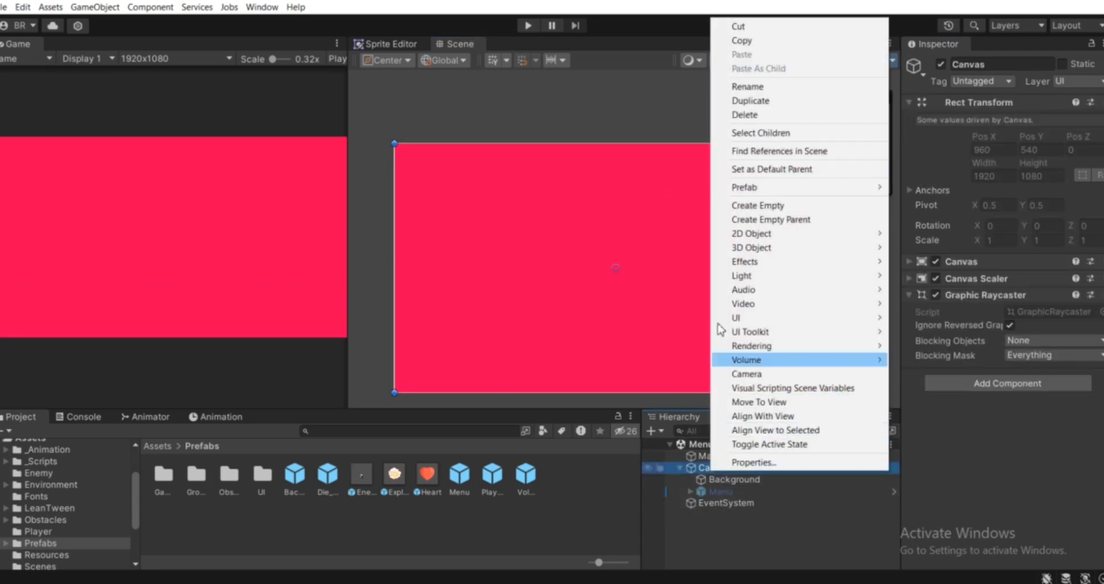
{"action": "left_click", "coordinate": [759, 206]}
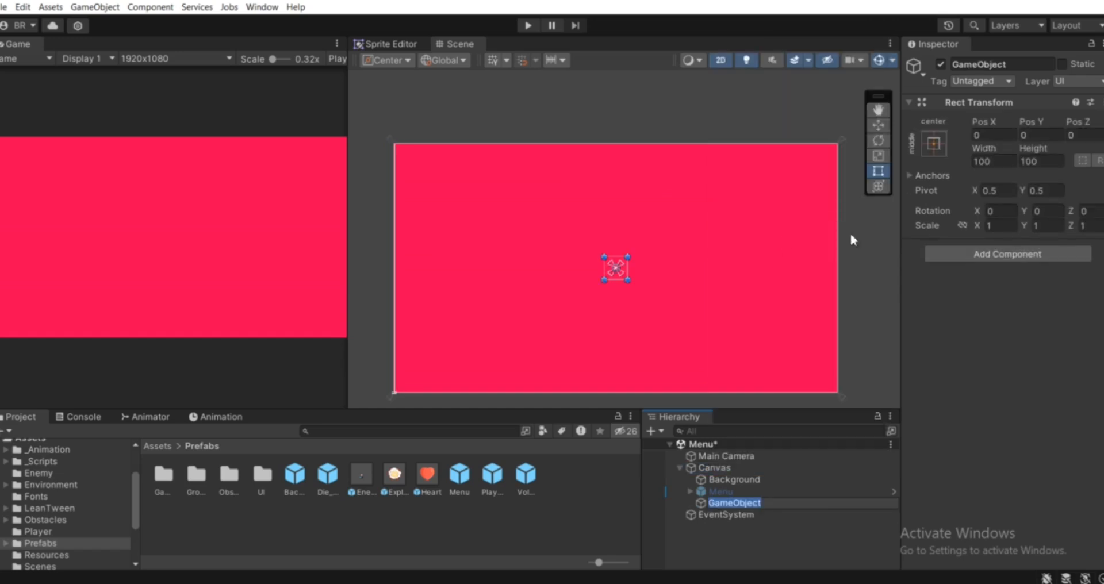
{"action": "type", "text": "VolumeMenu"}
{"action": "key", "text": "Return"}
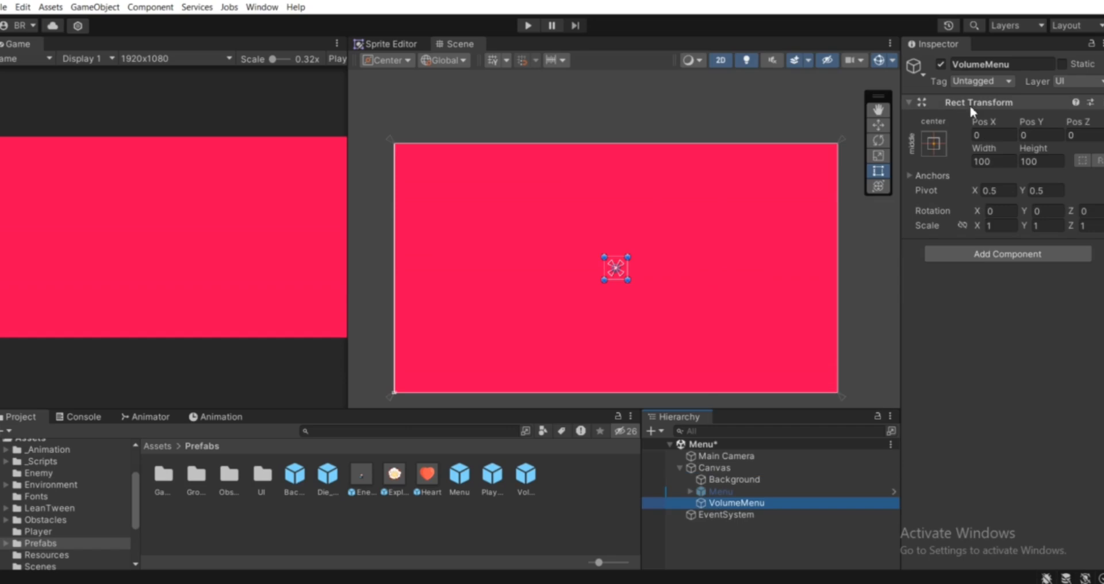
Step: Anchor VolumeMenu with the stretch-stretch preset, also setting pivot and position so it fills the Canvas
{"action": "left_click", "coordinate": [933, 143]}
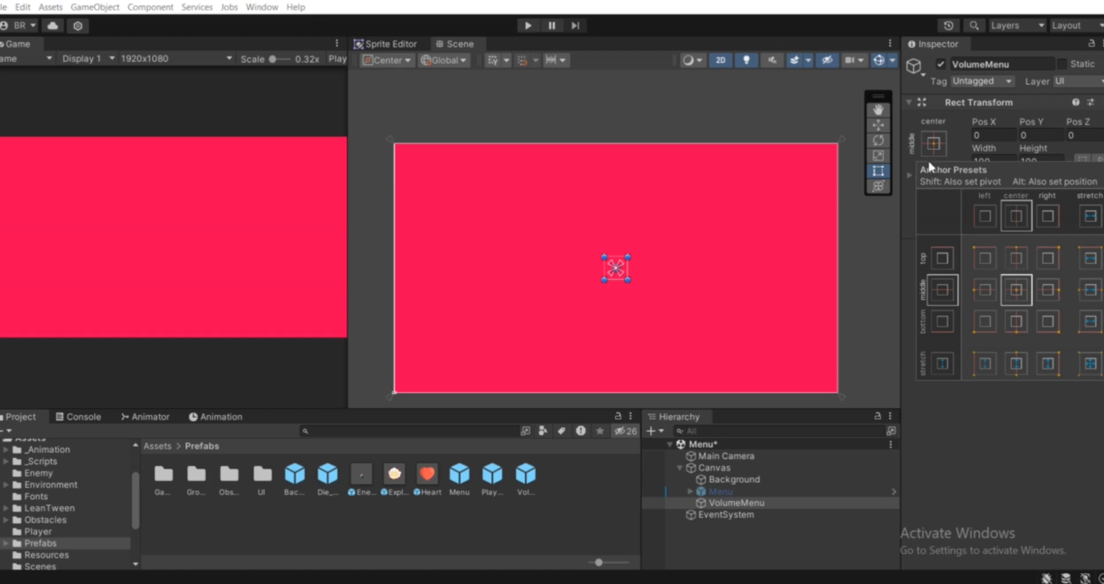
{"action": "left_click", "coordinate": [1087, 362], "text": "alt+shift"}
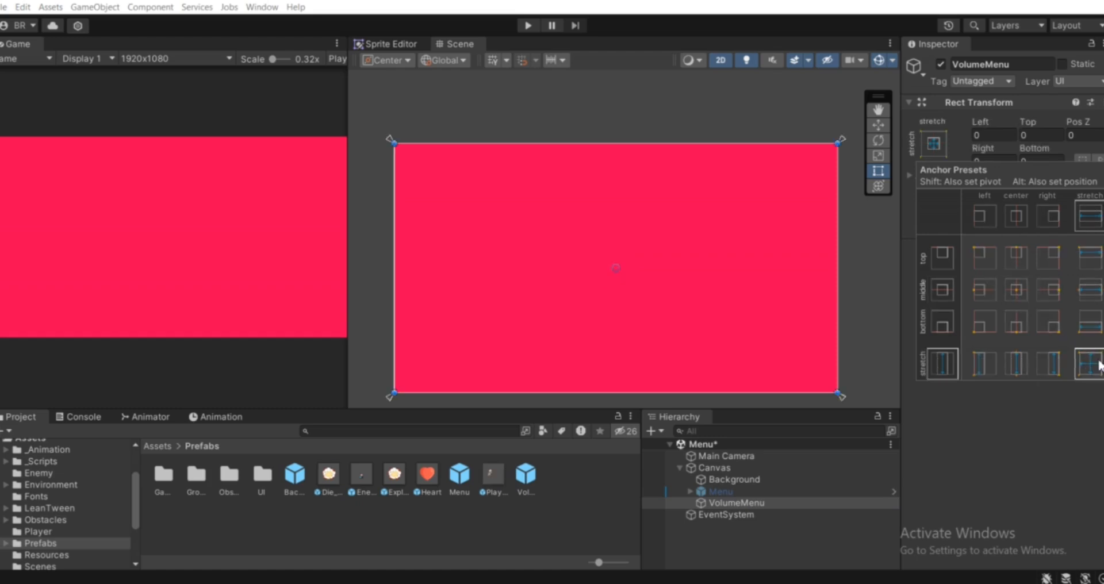
{"action": "scroll", "coordinate": [417, 171], "scroll_direction": "down", "scroll_amount": 1}
{"action": "middle_click_drag", "start_coordinate": [454, 199], "coordinate": [484, 215]}
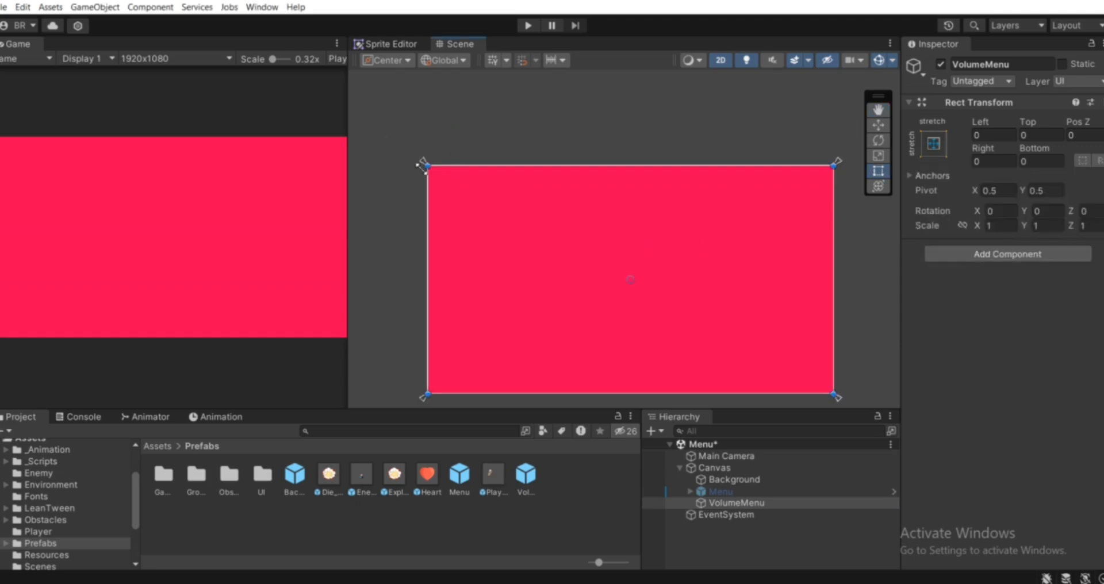
{"action": "middle_click_drag", "start_coordinate": [683, 180], "coordinate": [626, 150]}
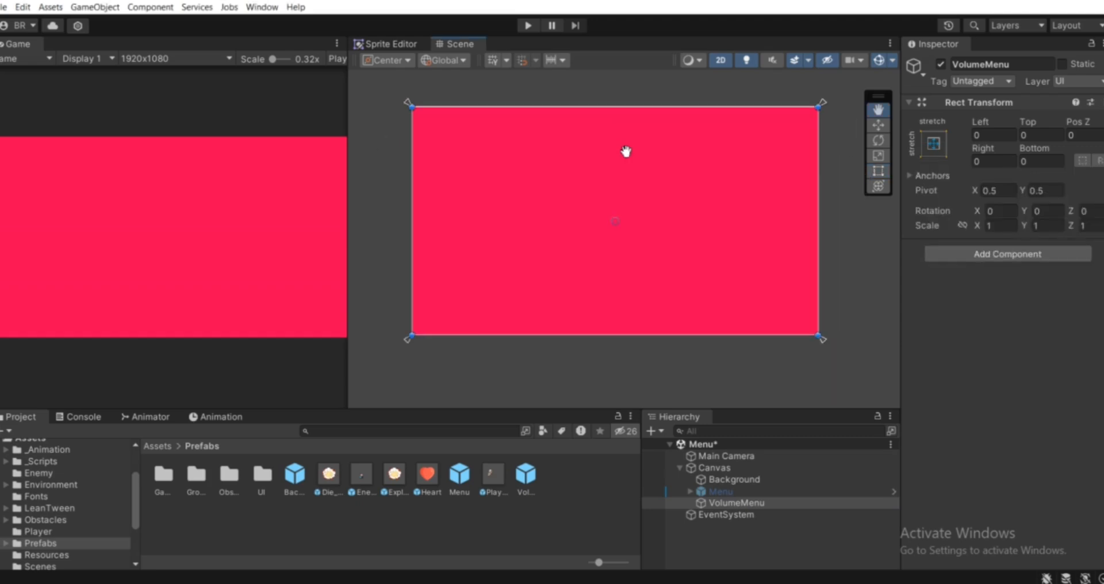
Step: Add a UI Slider inside VolumeMenu and name it VolumeSlider
{"action": "left_click", "coordinate": [723, 504]}
{"action": "right_click", "coordinate": [724, 505]}
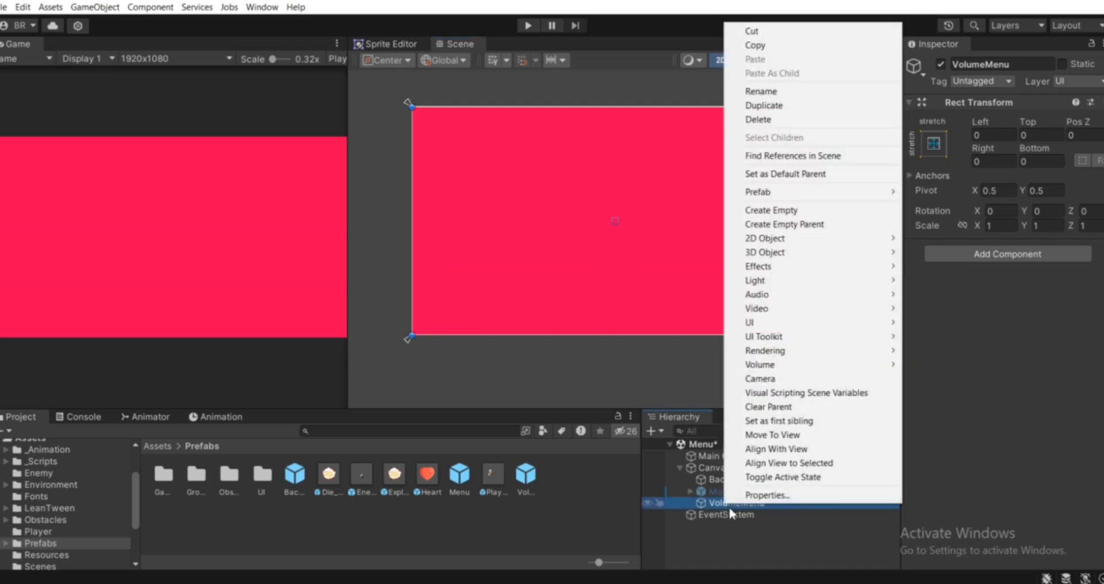
{"action": "mouse_move", "coordinate": [743, 328]}
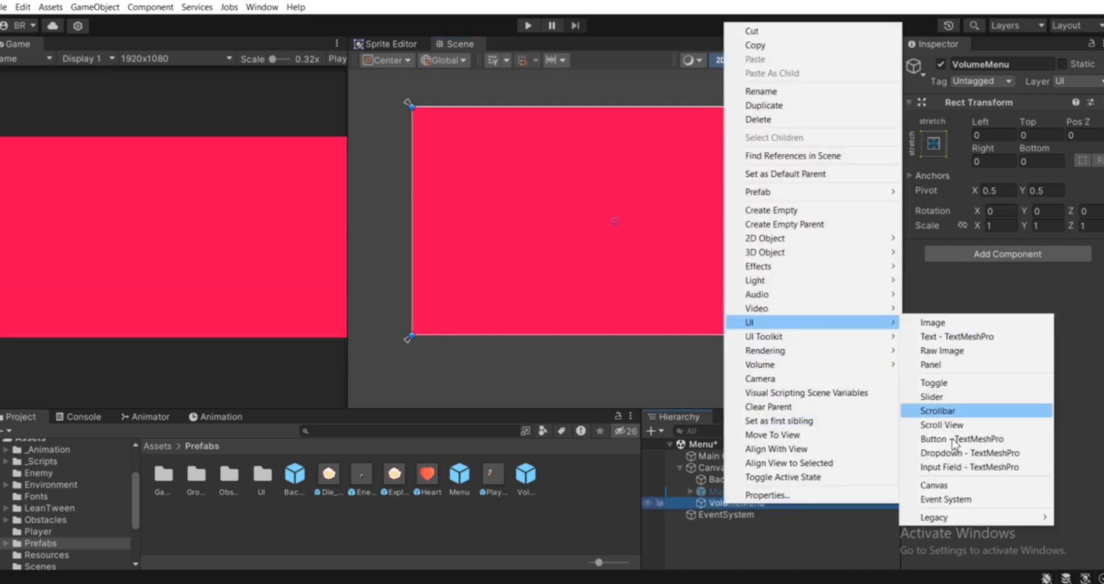
{"action": "left_click", "coordinate": [936, 396]}
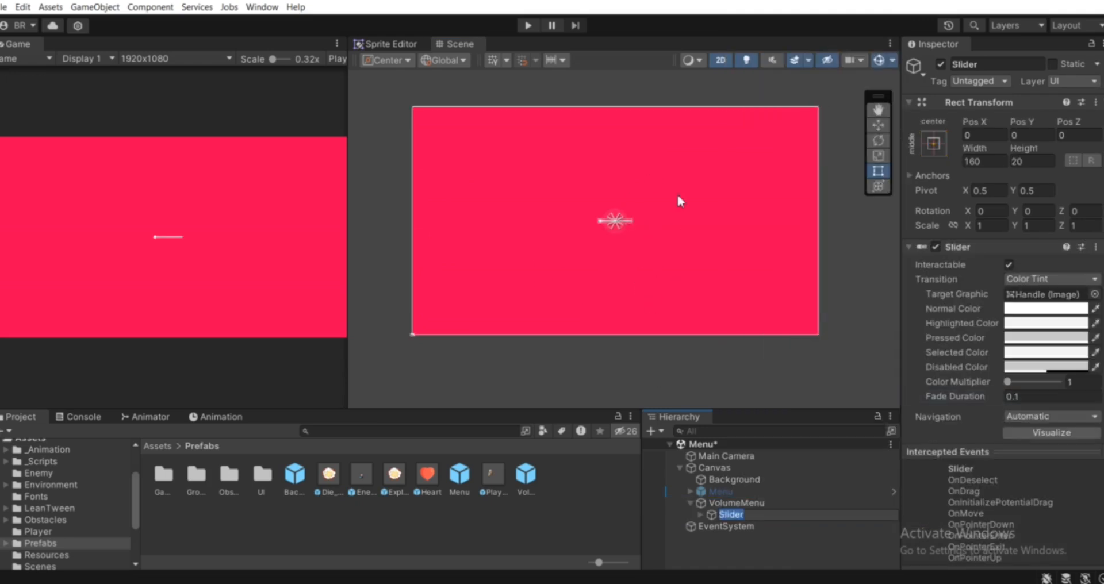
{"action": "type", "text": "VolumeSlider"}
{"action": "scroll", "coordinate": [626, 224], "scroll_direction": "up", "scroll_amount": 3}
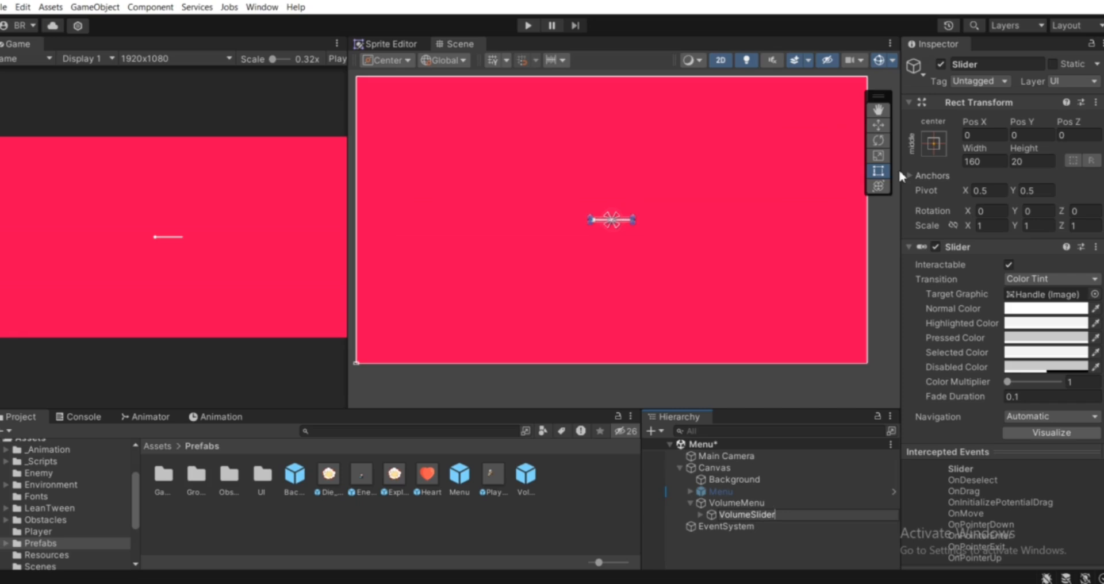
Step: Enlarge VolumeSlider around its centre to about 716 wide and 158 high
{"action": "left_click_drag", "start_coordinate": [640, 213], "coordinate": [711, 196]}
{"action": "middle_click_drag", "start_coordinate": [583, 246], "coordinate": [645, 247]}
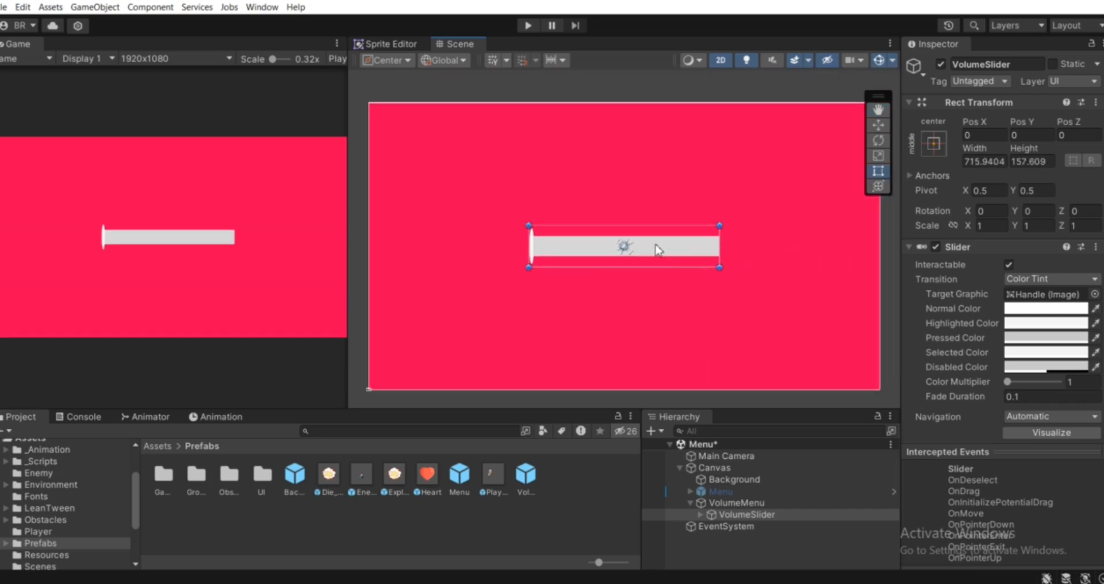
{"action": "scroll", "coordinate": [662, 266], "scroll_direction": "up", "scroll_amount": 1}
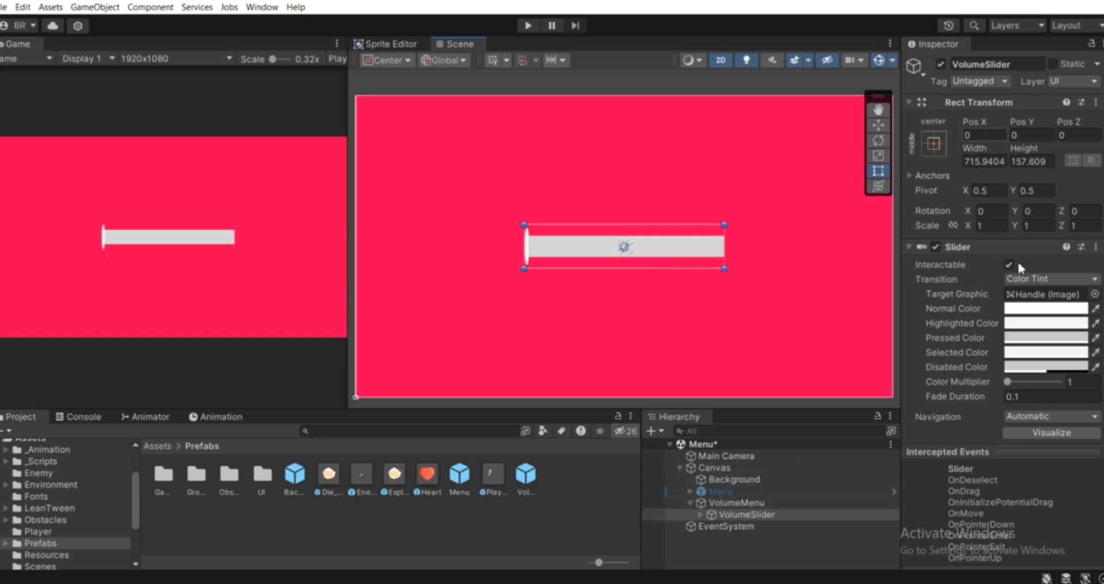
Step: Set VolumeSlider's value to about 0.59 to preview its fill and handle partway along
{"action": "scroll", "coordinate": [1012, 296], "scroll_direction": "down", "scroll_amount": 3}
{"action": "scroll", "coordinate": [1012, 294], "scroll_direction": "down", "scroll_amount": 5}
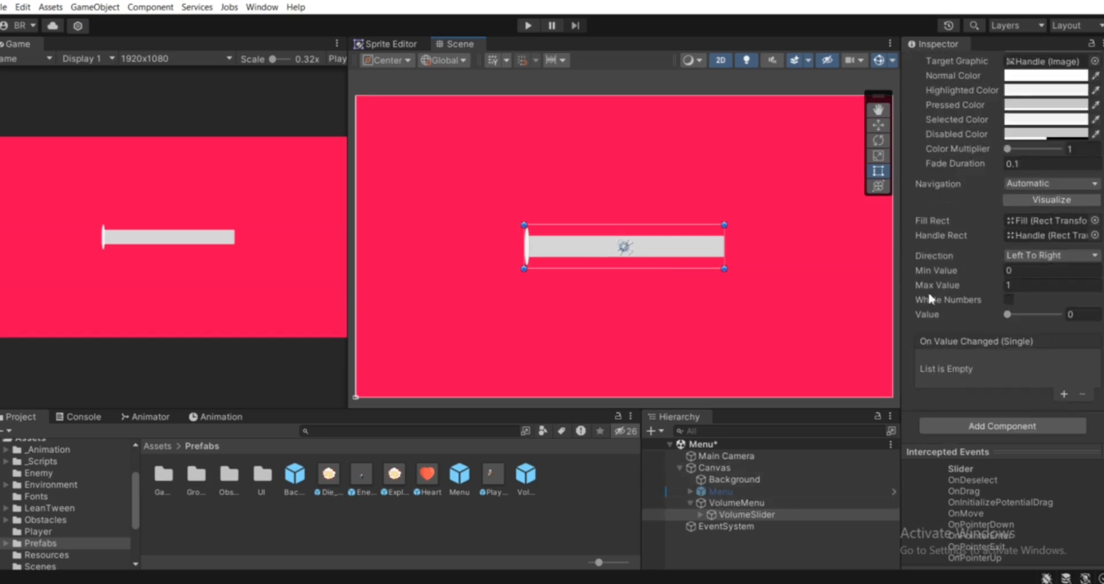
{"action": "left_click_drag", "start_coordinate": [1009, 314], "coordinate": [1039, 314]}
{"action": "scroll", "coordinate": [1052, 305], "scroll_direction": "up", "scroll_amount": 3}
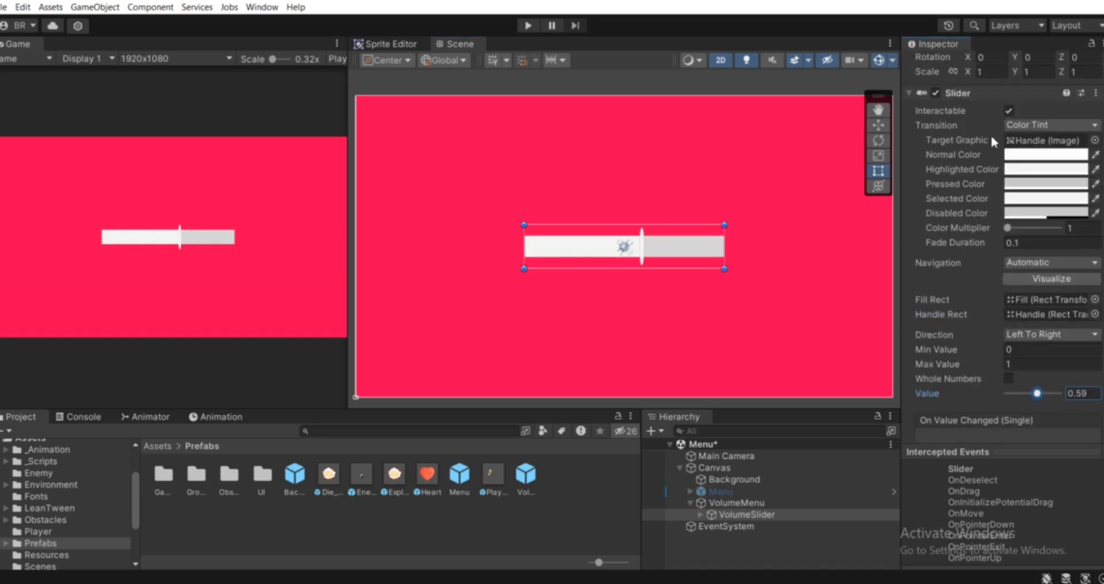
{"action": "left_click", "coordinate": [1027, 158]}
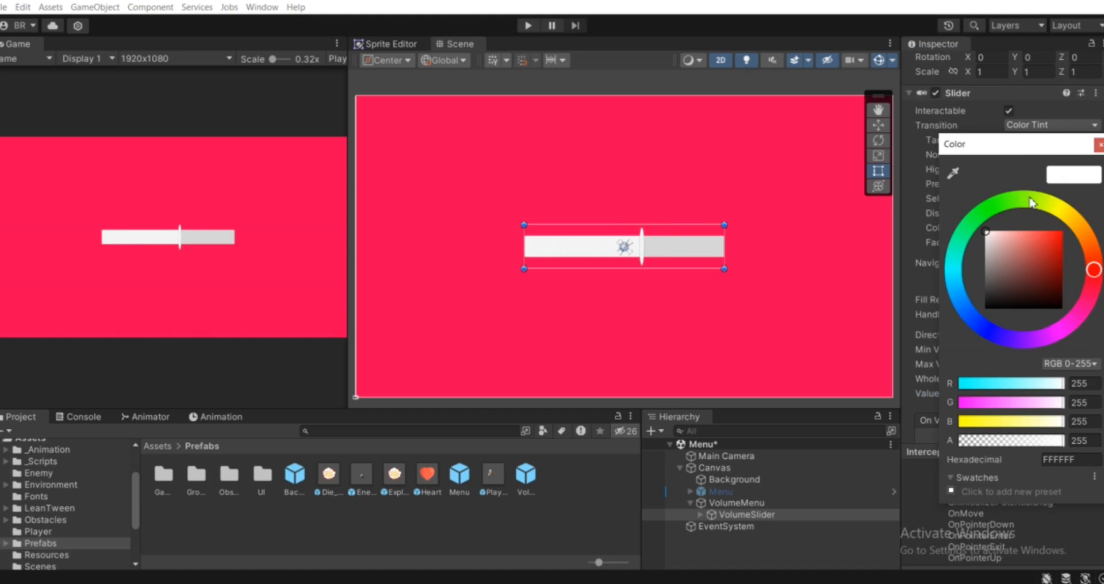
{"action": "left_click_drag", "start_coordinate": [994, 300], "coordinate": [985, 269]}
{"action": "left_click", "coordinate": [1099, 144]}
Step: Color VolumeSlider's Background image black (000000) and lower its alpha to make it mostly transparent
{"action": "left_click", "coordinate": [700, 515]}
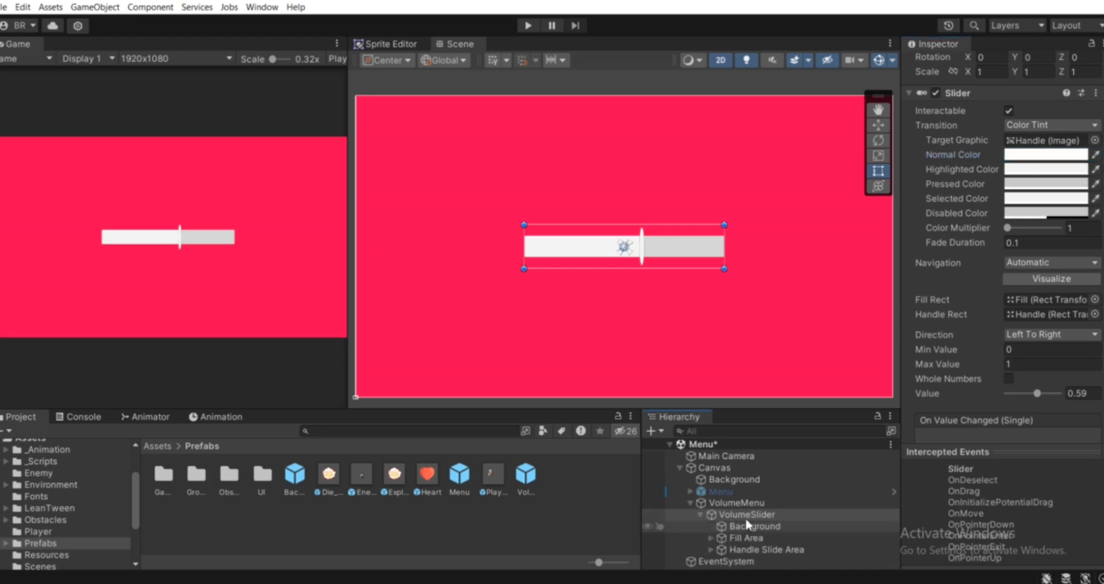
{"action": "left_click", "coordinate": [745, 525]}
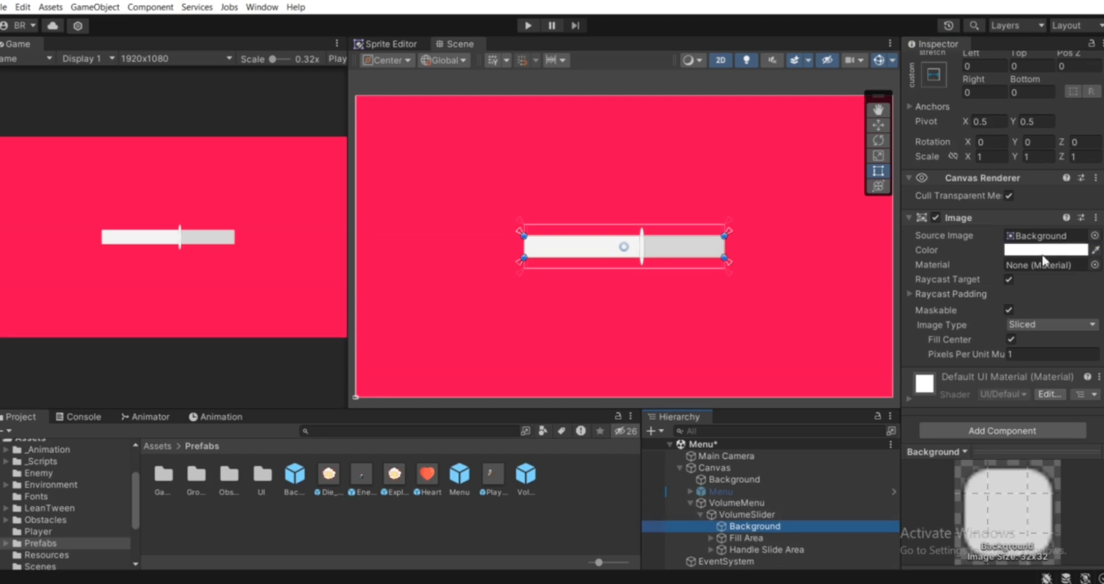
{"action": "left_click", "coordinate": [1017, 251]}
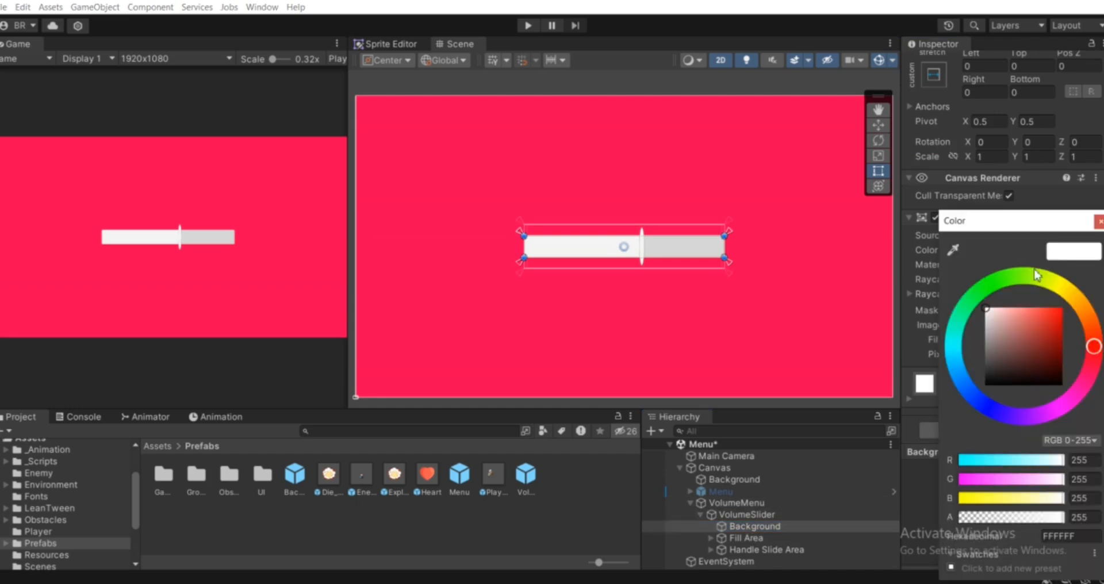
{"action": "left_click_drag", "start_coordinate": [990, 373], "coordinate": [980, 393]}
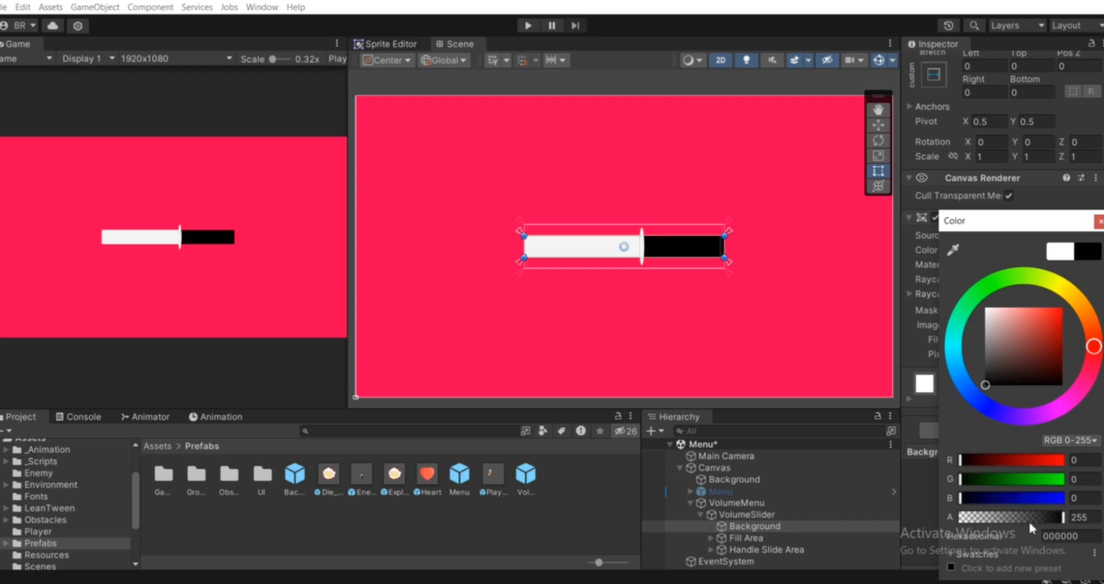
{"action": "left_click_drag", "start_coordinate": [987, 518], "coordinate": [1002, 525]}
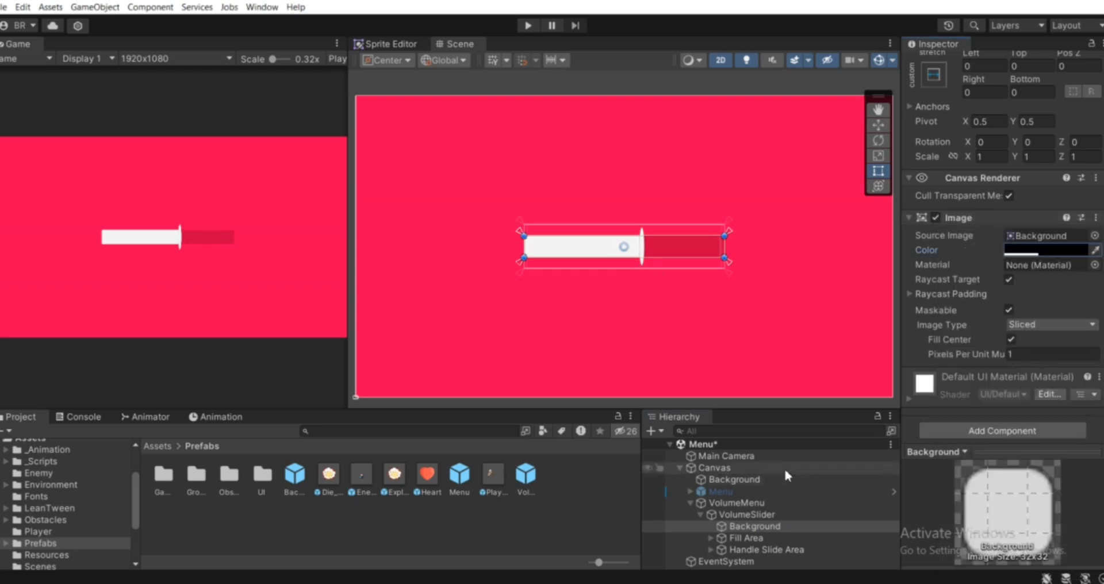
Step: Widen the Handle inside VolumeSlider's Handle Slide Area to about 162 so the knob is round
{"action": "left_click", "coordinate": [757, 551]}
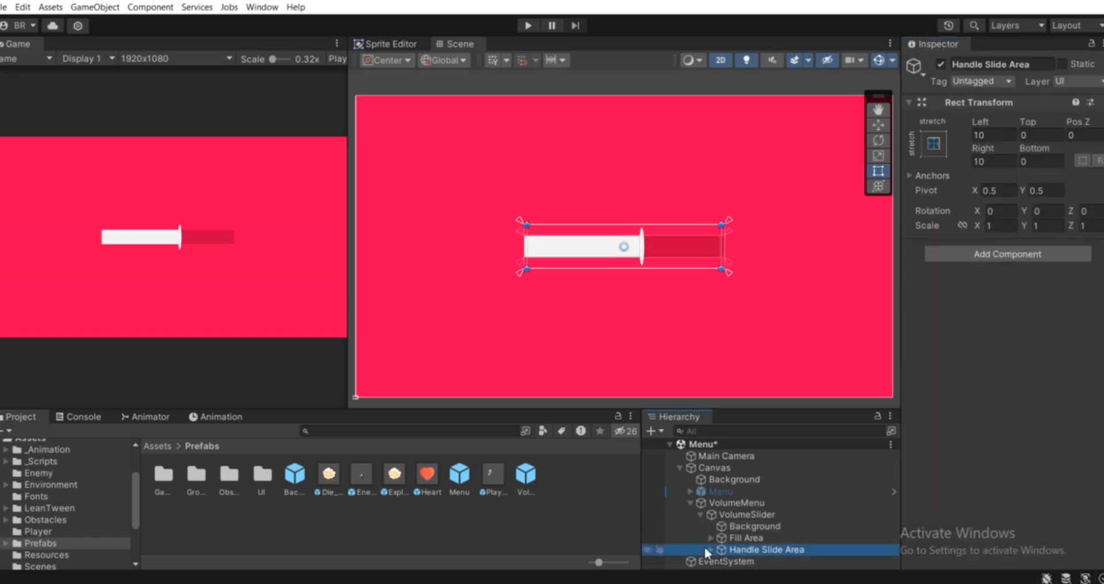
{"action": "left_click", "coordinate": [711, 550]}
{"action": "left_click", "coordinate": [764, 549]}
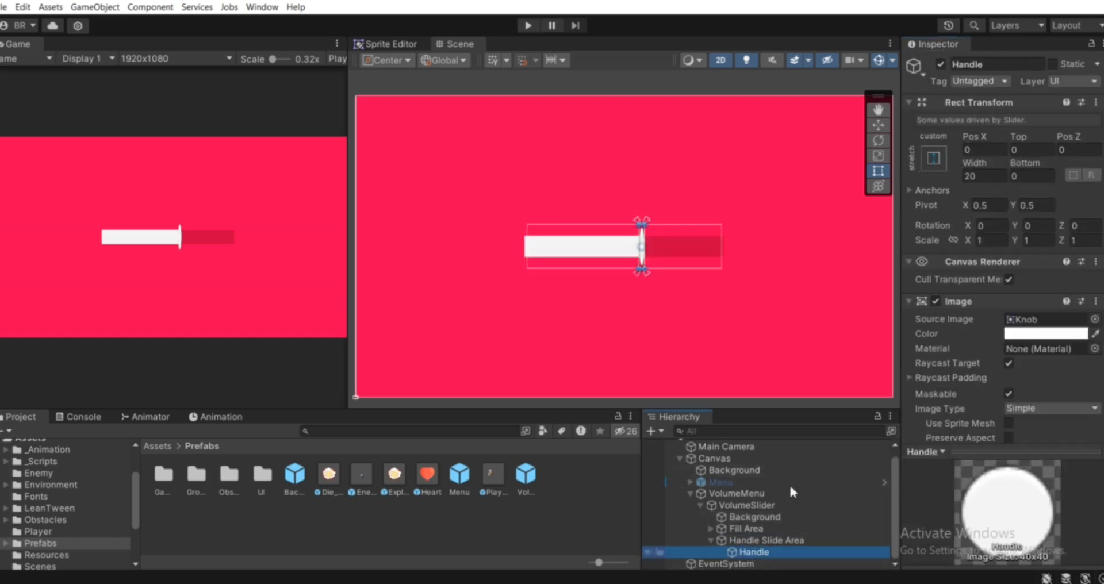
{"action": "scroll", "coordinate": [612, 252], "scroll_direction": "up", "scroll_amount": 1}
{"action": "scroll", "coordinate": [611, 251], "scroll_direction": "down", "scroll_amount": 1}
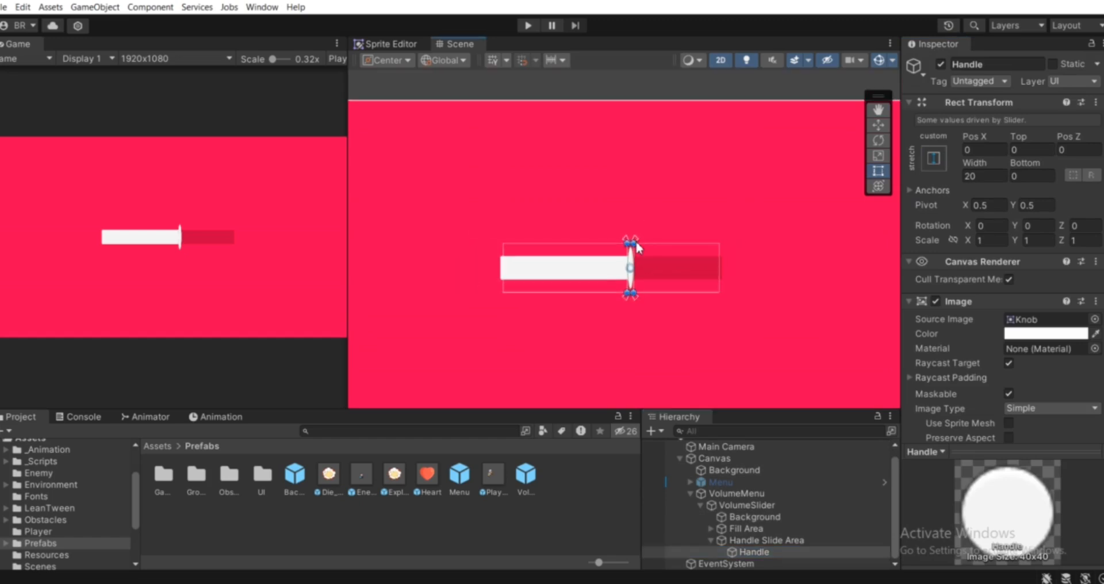
{"action": "mouse_move", "coordinate": [635, 240]}
{"action": "left_mouse_down"}
{"action": "mouse_move", "coordinate": [656, 235]}
{"action": "mouse_move", "coordinate": [656, 245]}
{"action": "left_mouse_up"}
{"action": "scroll", "coordinate": [622, 267], "scroll_direction": "down", "scroll_amount": 1}
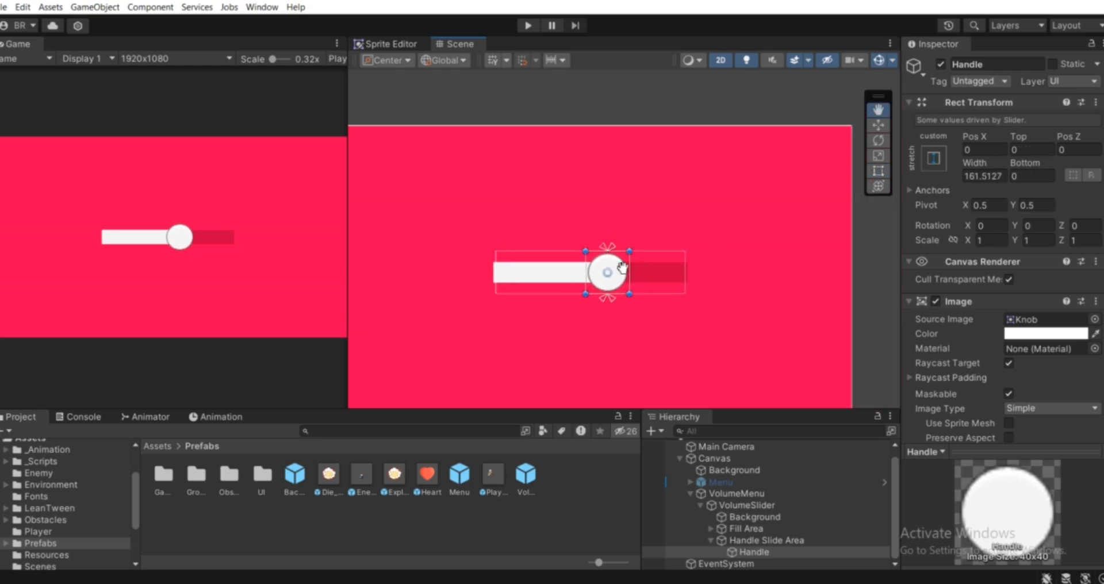
Step: Collapse VolumeSlider's child objects and set the slider's value to 1
{"action": "left_click", "coordinate": [744, 539]}
{"action": "left_click", "coordinate": [713, 540]}
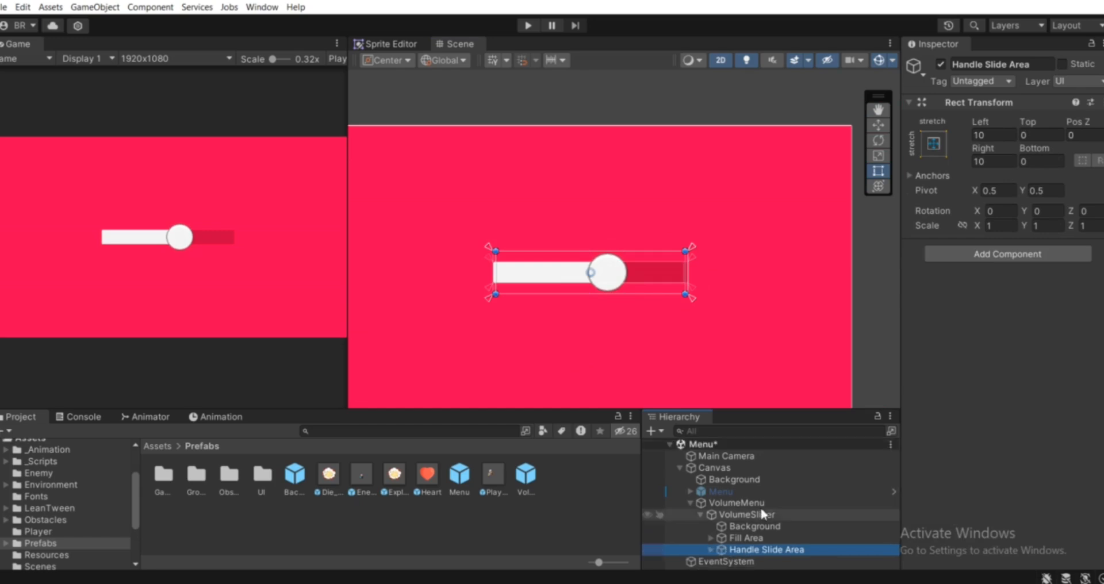
{"action": "left_click", "coordinate": [688, 517]}
{"action": "left_click", "coordinate": [699, 515]}
{"action": "scroll", "coordinate": [939, 340], "scroll_direction": "down", "scroll_amount": 5}
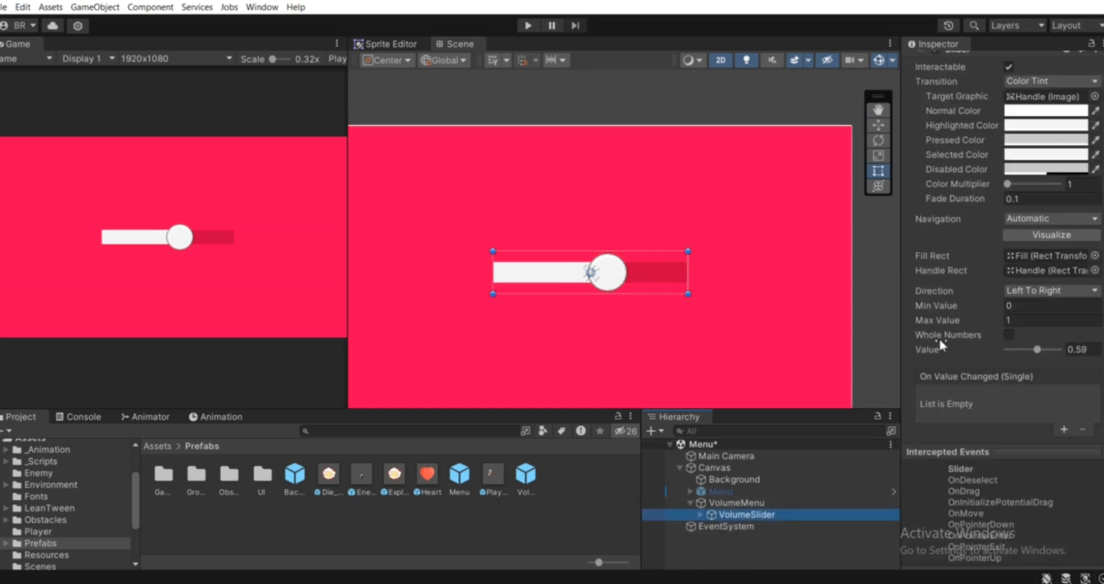
{"action": "left_click_drag", "start_coordinate": [1038, 349], "coordinate": [1067, 348]}
{"action": "scroll", "coordinate": [586, 211], "scroll_direction": "down", "scroll_amount": 1}
{"action": "middle_click_drag", "start_coordinate": [585, 211], "coordinate": [526, 197]}
{"action": "middle_click_drag", "start_coordinate": [612, 219], "coordinate": [681, 215]}
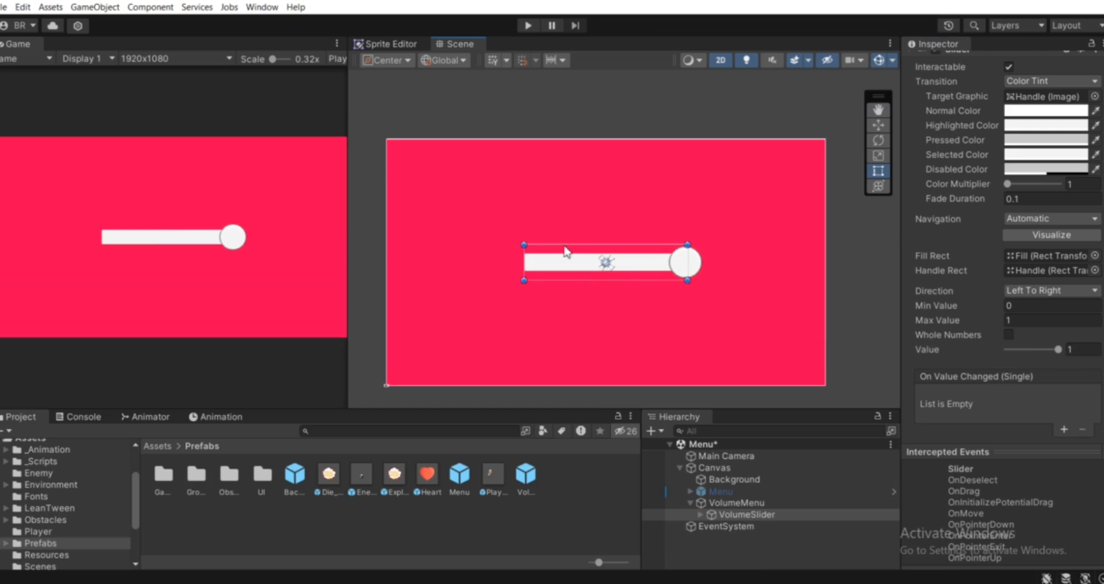
{"action": "middle_click_drag", "start_coordinate": [679, 216], "coordinate": [652, 221]}
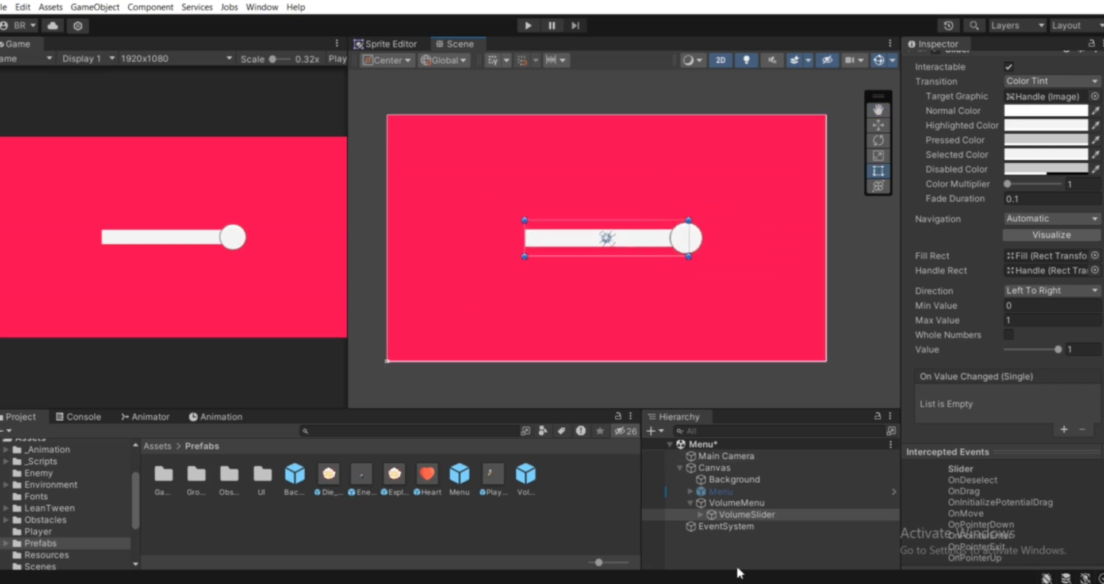
Step: Add a legacy UI Button inside VolumeMenu and name it BackButton
{"action": "right_click", "coordinate": [739, 504]}
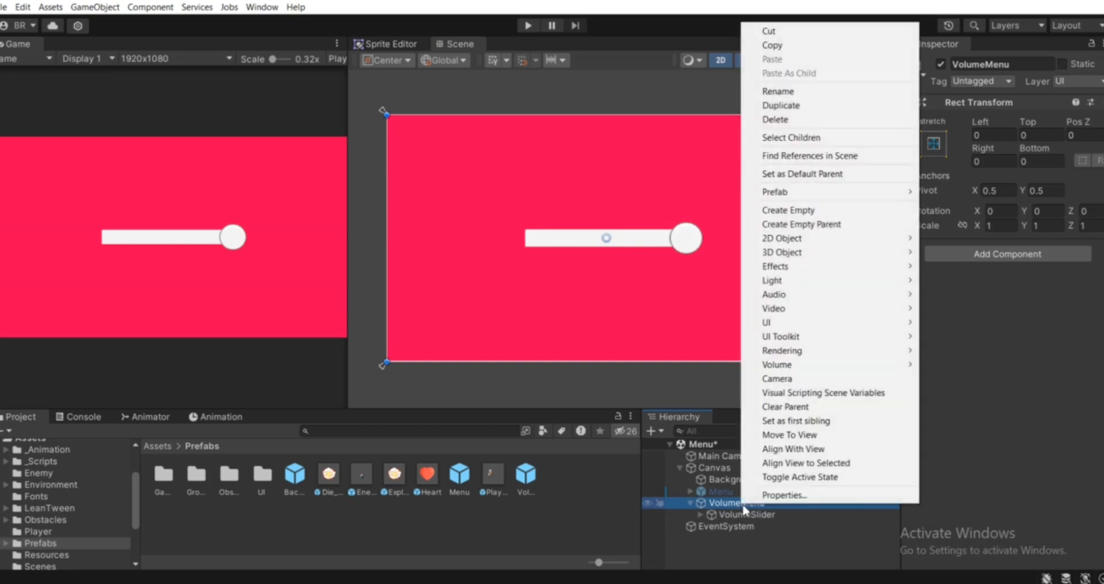
{"action": "mouse_move", "coordinate": [770, 323]}
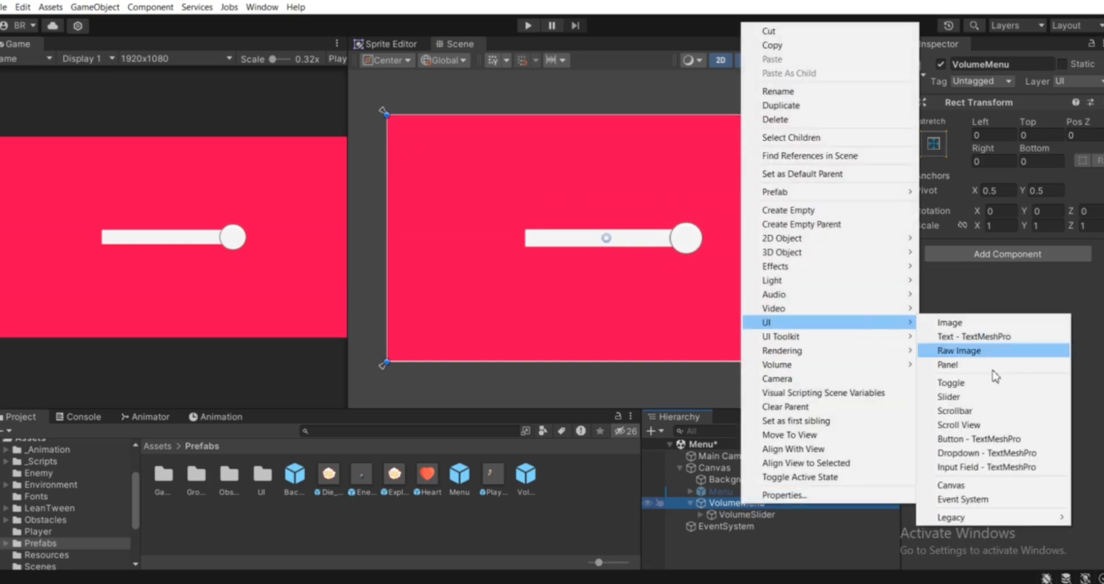
{"action": "mouse_move", "coordinate": [951, 518]}
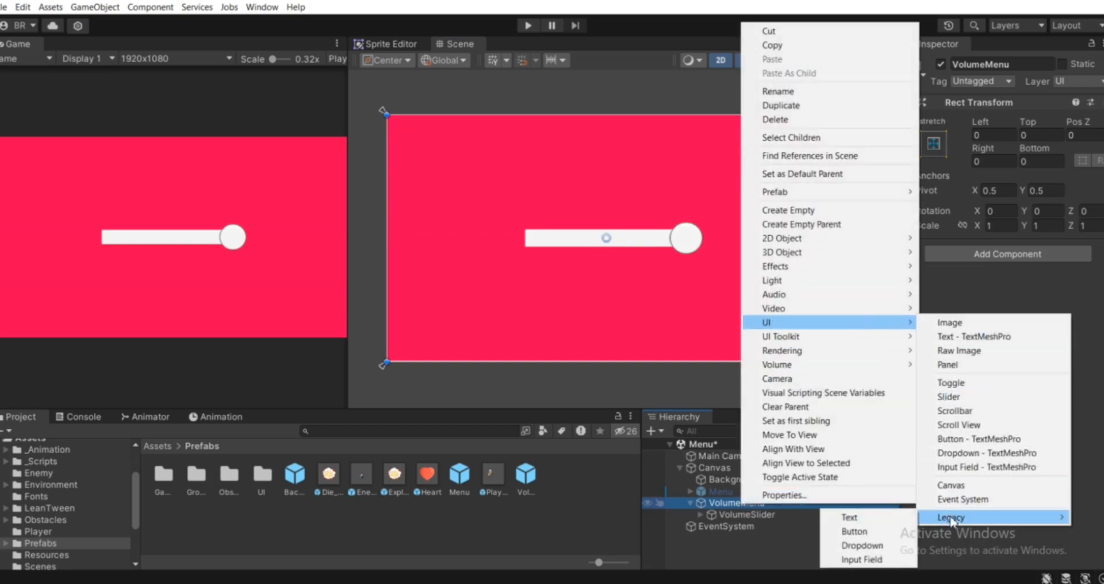
{"action": "left_click", "coordinate": [854, 531]}
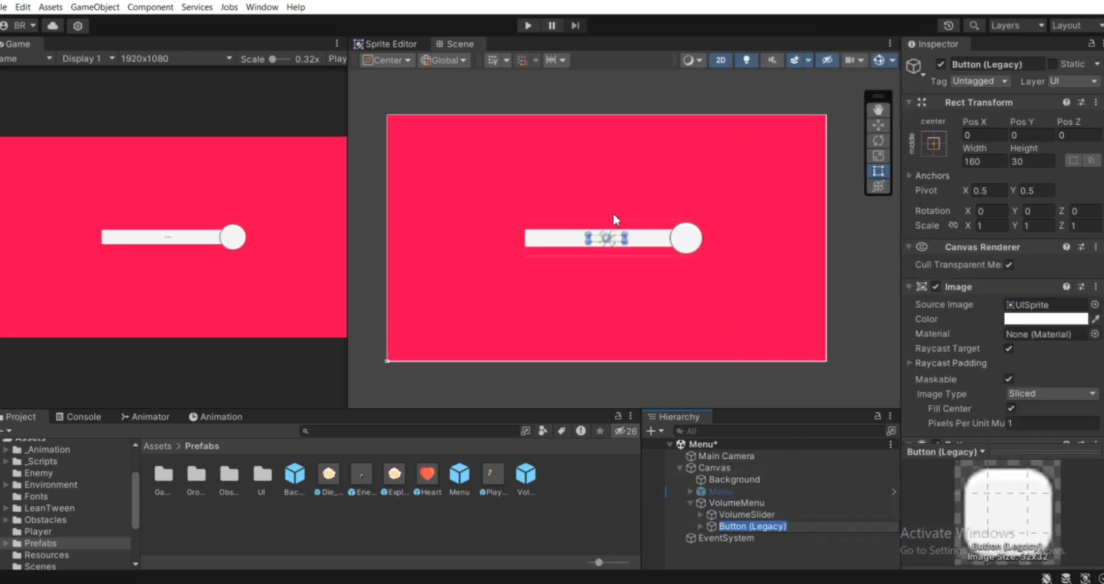
{"action": "type", "text": "BackBu"}
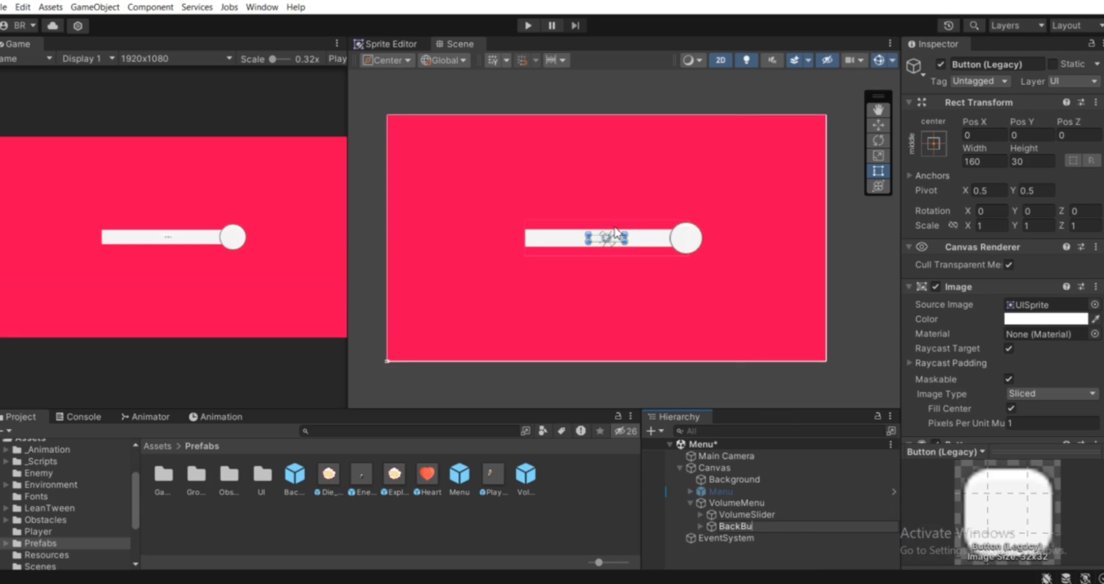
{"action": "type", "text": "tton"}
{"action": "key", "text": "Return"}
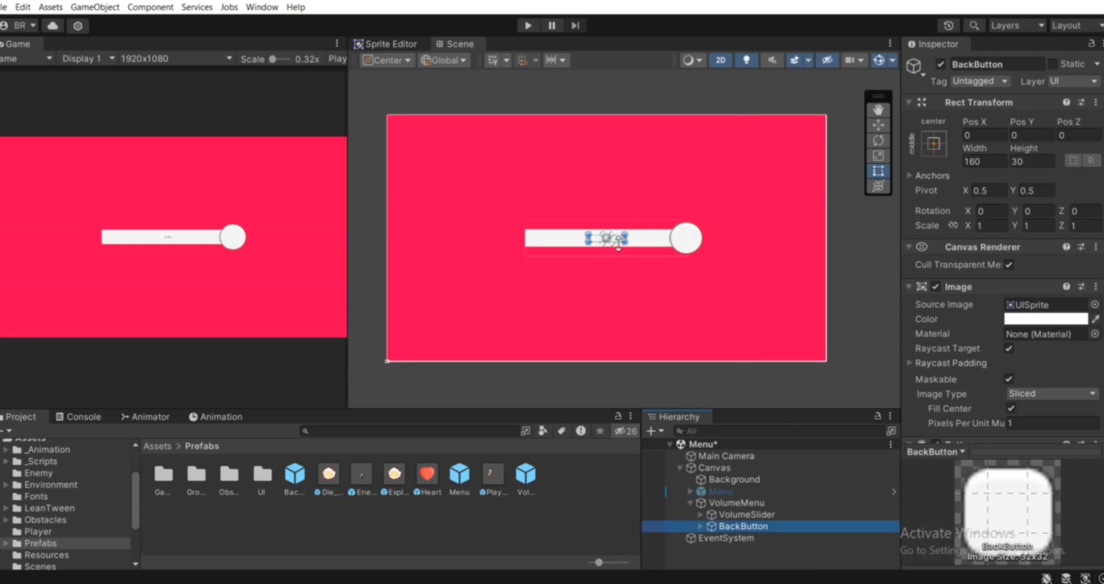
Step: Move BackButton below the slider to Pos Y -227 and enlarge it to about 442 by 145
{"action": "left_click", "coordinate": [878, 124]}
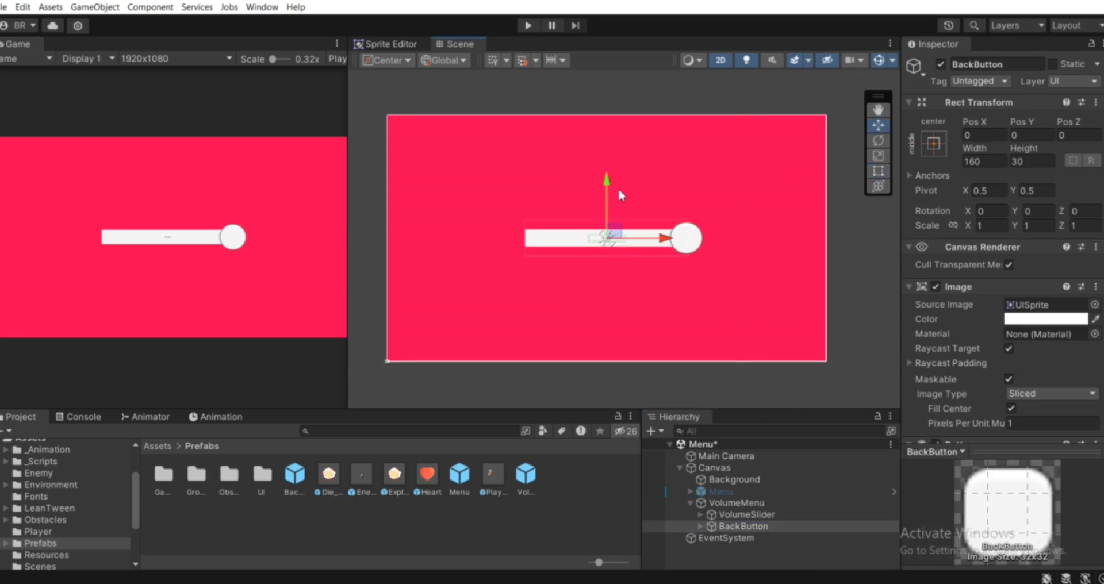
{"action": "left_click_drag", "start_coordinate": [609, 179], "coordinate": [643, 241]}
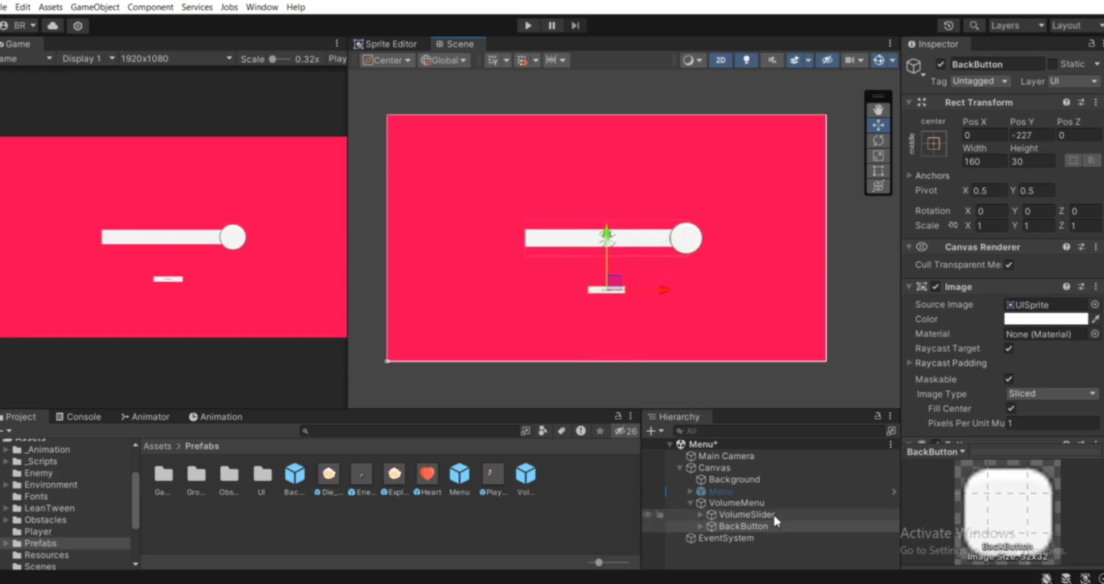
{"action": "left_click", "coordinate": [878, 171]}
{"action": "left_click_drag", "start_coordinate": [627, 285], "coordinate": [656, 274]}
Step: Set the font size of BackButton's Text (Legacy) to 80 and its font style to Bold
{"action": "left_click", "coordinate": [700, 526]}
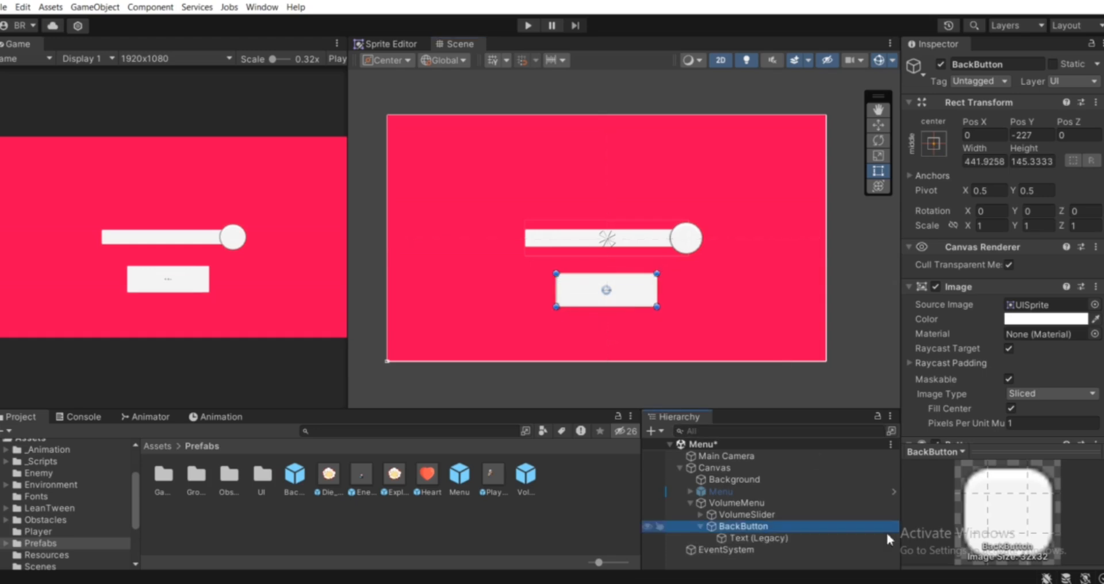
{"action": "scroll", "coordinate": [636, 326], "scroll_direction": "down", "scroll_amount": 1}
{"action": "scroll", "coordinate": [637, 326], "scroll_direction": "up", "scroll_amount": 2}
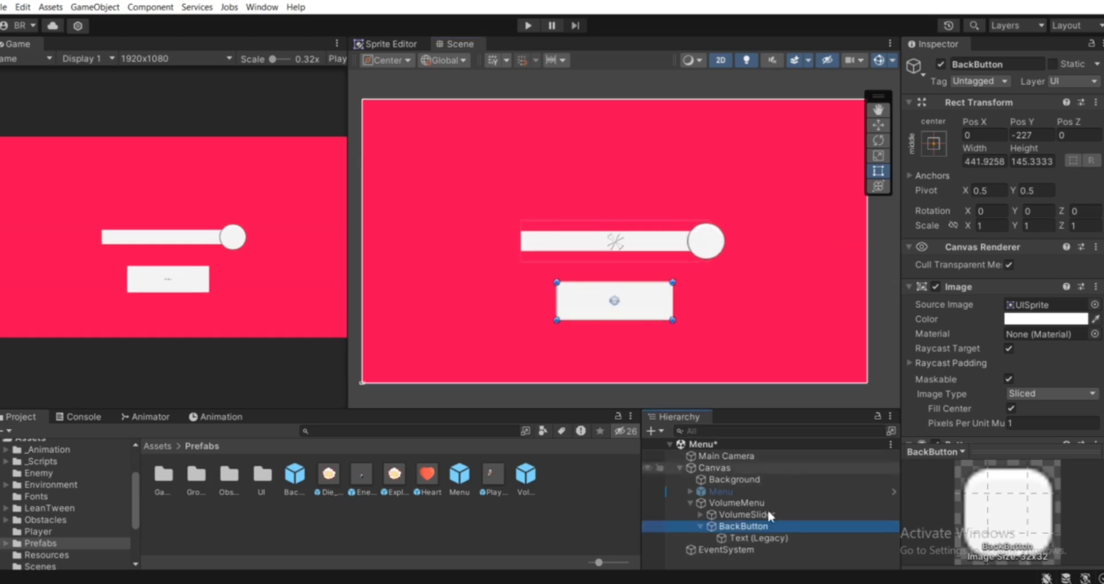
{"action": "left_click", "coordinate": [748, 537]}
{"action": "scroll", "coordinate": [645, 253], "scroll_direction": "up", "scroll_amount": 1}
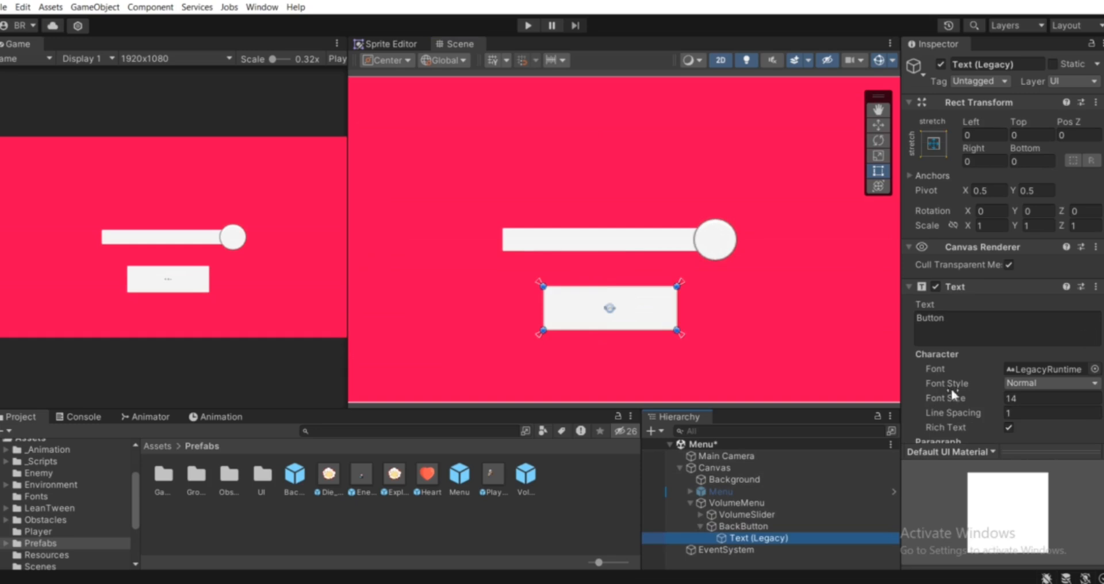
{"action": "left_click", "coordinate": [1023, 398]}
{"action": "type", "text": "80"}
{"action": "left_click", "coordinate": [1017, 383]}
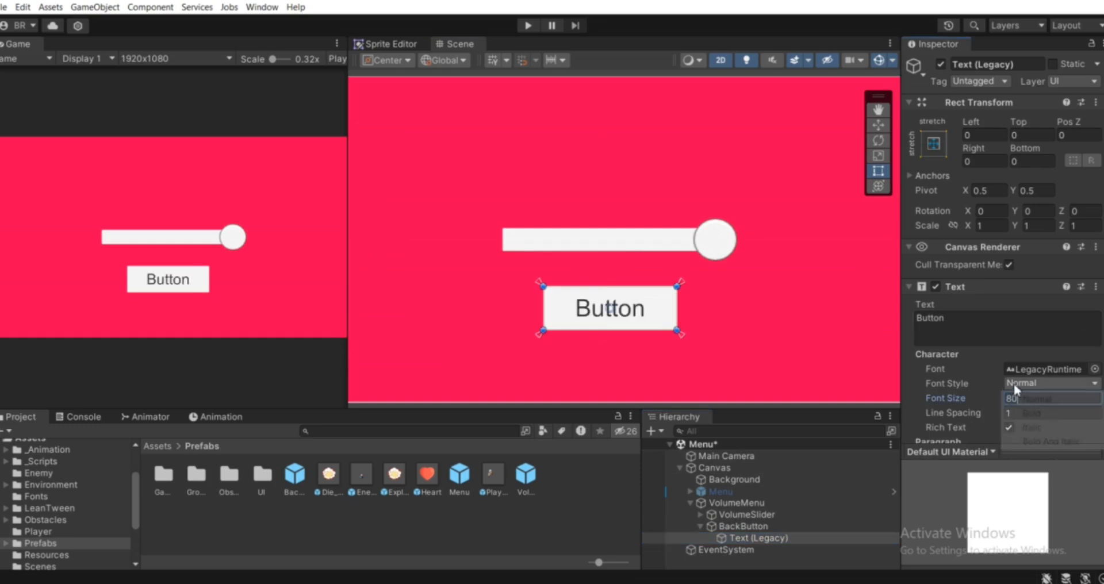
{"action": "left_click", "coordinate": [1017, 414]}
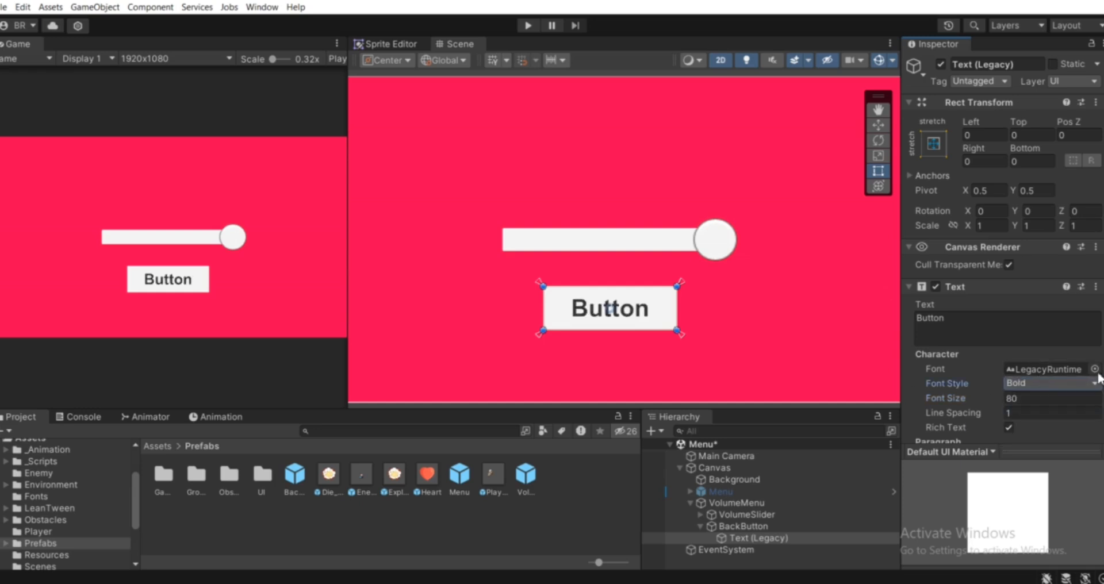
Step: Assign the Beholden-Bold font to BackButton's label and change its text to Back
{"action": "left_click", "coordinate": [1095, 369]}
{"action": "scroll", "coordinate": [1012, 389], "scroll_direction": "up", "scroll_amount": 1}
{"action": "left_click", "coordinate": [1019, 357]}
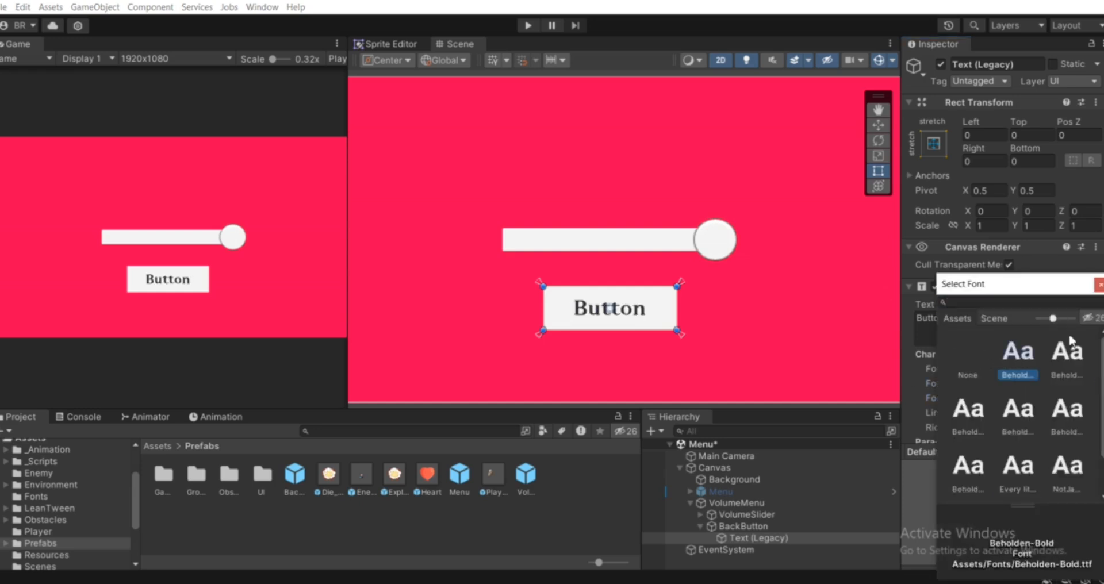
{"action": "left_click", "coordinate": [1098, 284]}
{"action": "scroll", "coordinate": [739, 313], "scroll_direction": "down", "scroll_amount": 1}
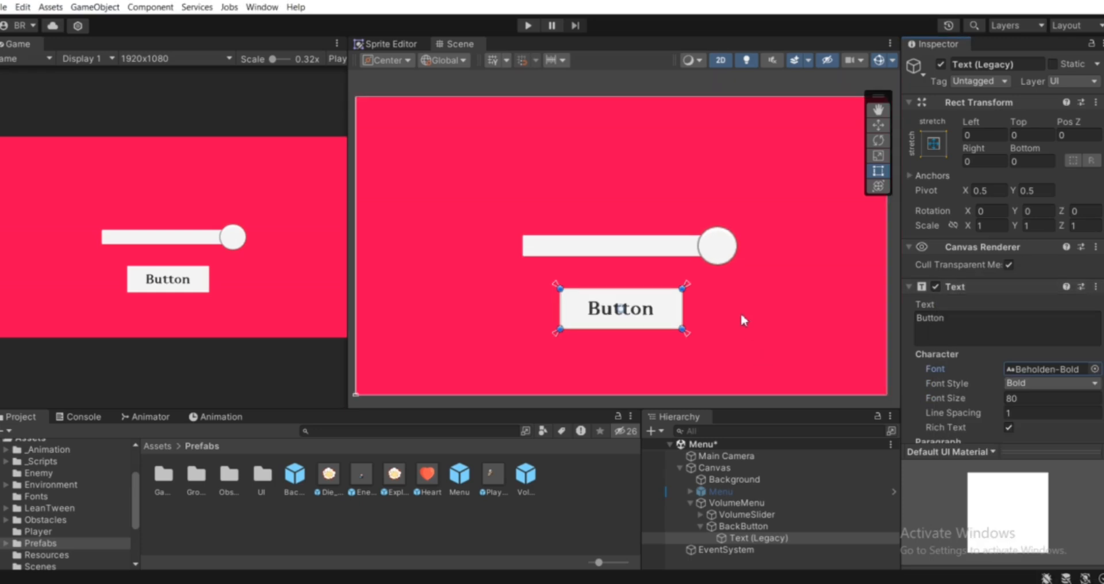
{"action": "left_click_drag", "start_coordinate": [970, 322], "coordinate": [914, 325]}
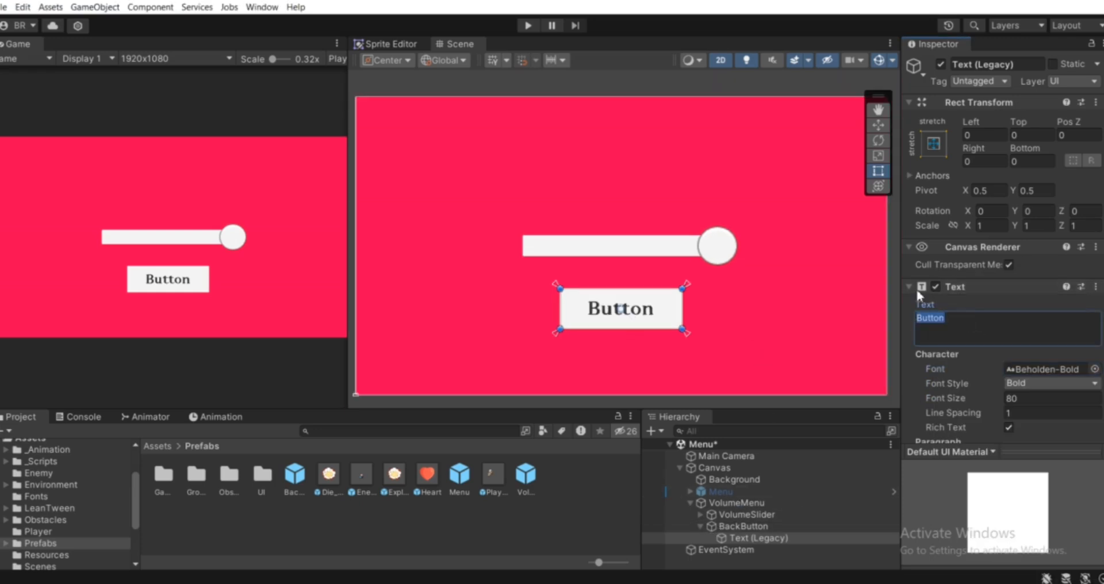
{"action": "type", "text": "Back"}
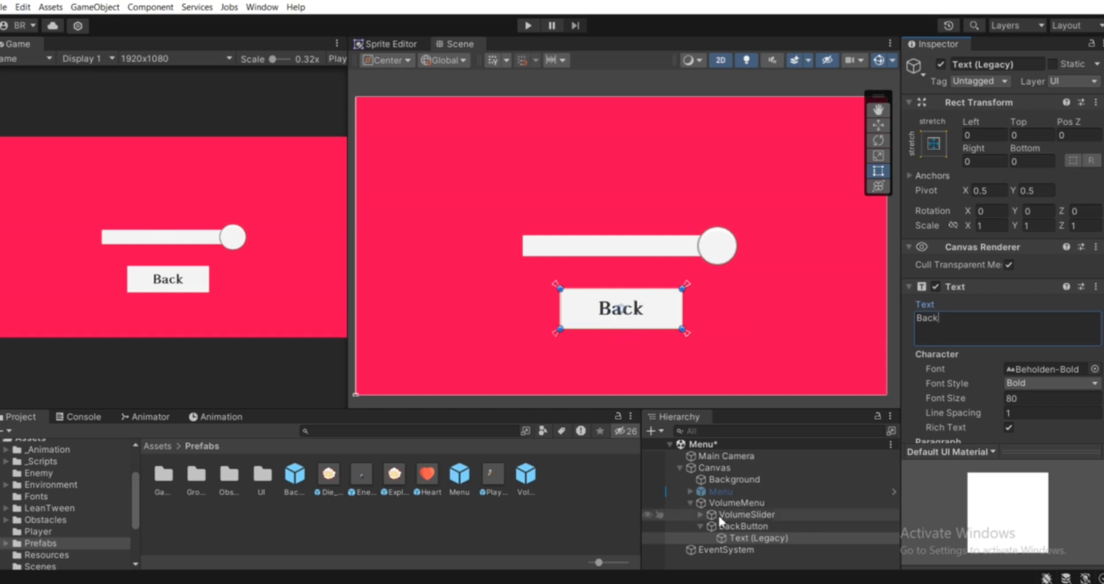
Step: Assign the yellow rounded sprite Empty512x512_3 from the UI folder as BackButton's source image
{"action": "left_click", "coordinate": [731, 526]}
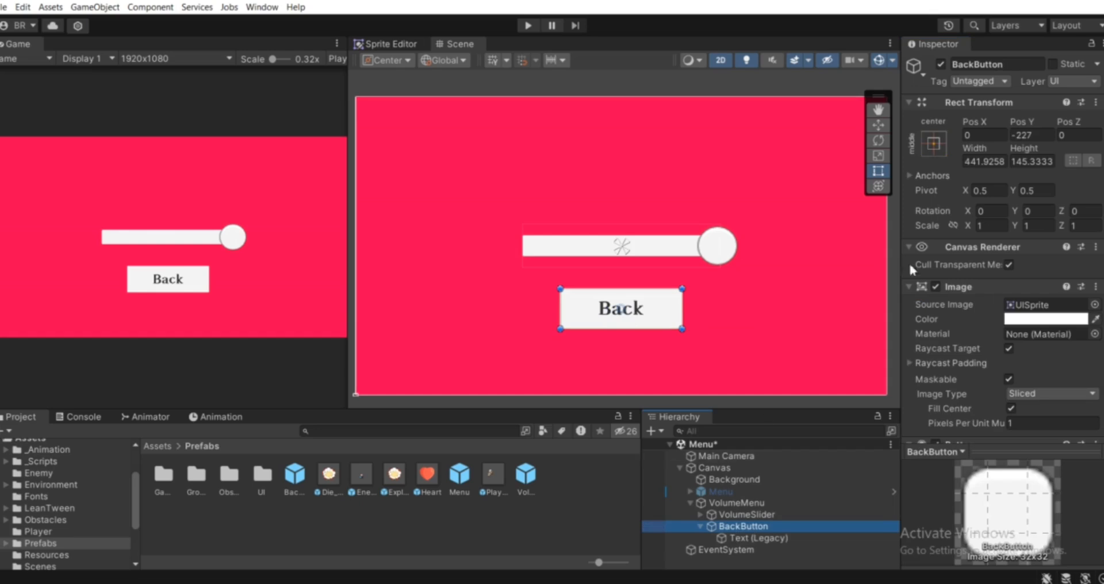
{"action": "scroll", "coordinate": [1039, 263], "scroll_direction": "down", "scroll_amount": 1}
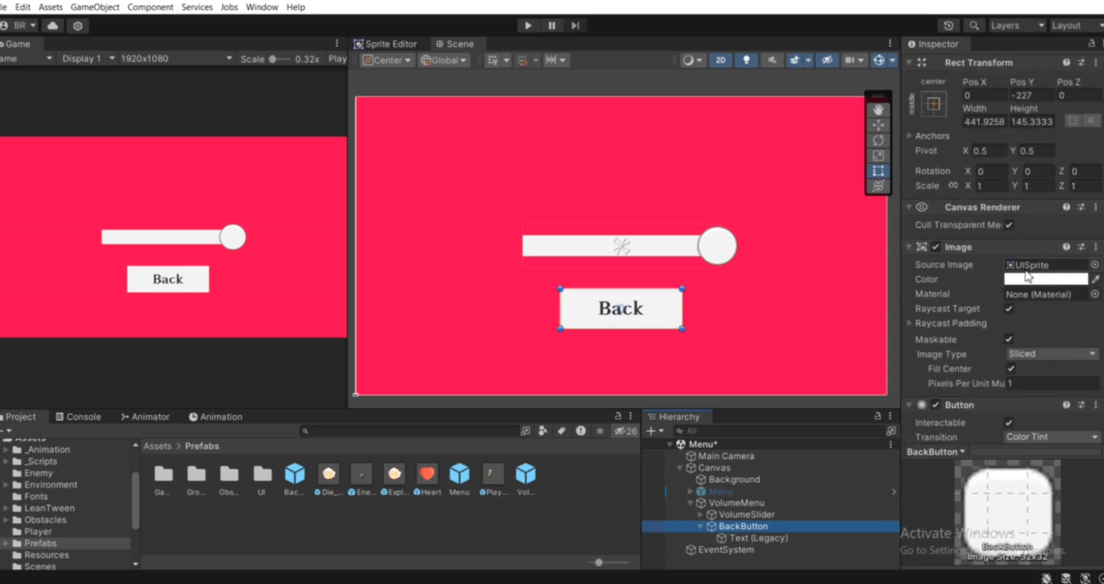
{"action": "scroll", "coordinate": [70, 509], "scroll_direction": "down", "scroll_amount": 2}
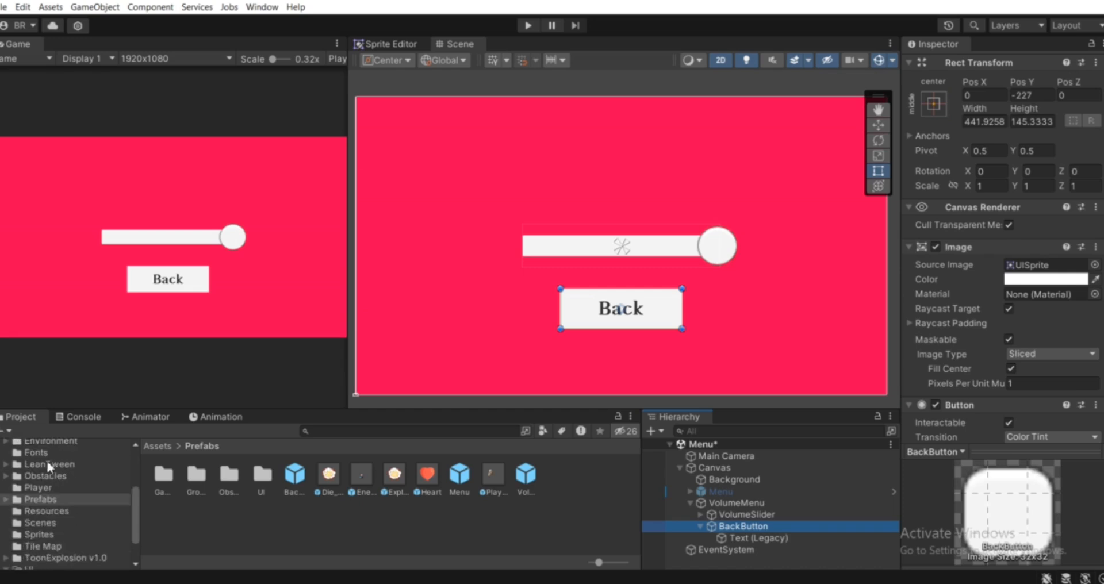
{"action": "scroll", "coordinate": [49, 549], "scroll_direction": "down", "scroll_amount": 2}
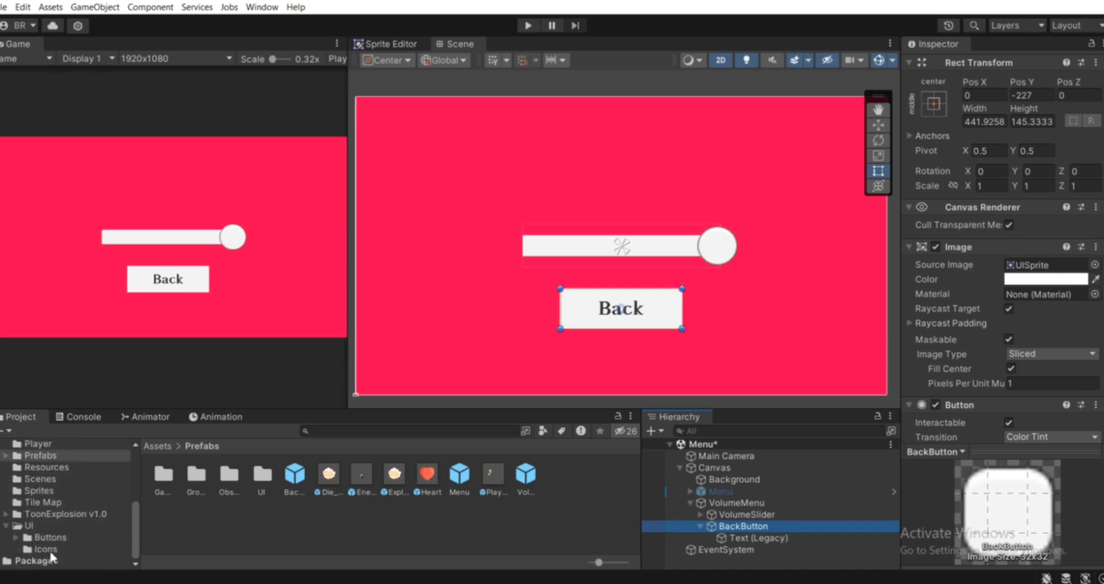
{"action": "left_click", "coordinate": [38, 526]}
{"action": "scroll", "coordinate": [322, 503], "scroll_direction": "down", "scroll_amount": 3}
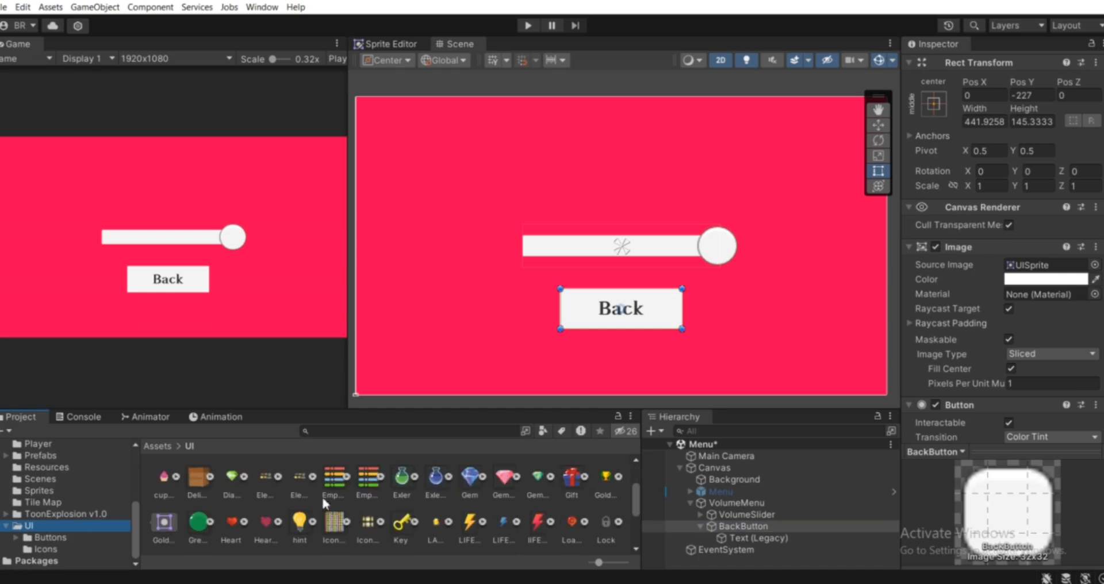
{"action": "left_click", "coordinate": [347, 476]}
{"action": "left_click_drag", "start_coordinate": [470, 476], "coordinate": [1039, 275]}
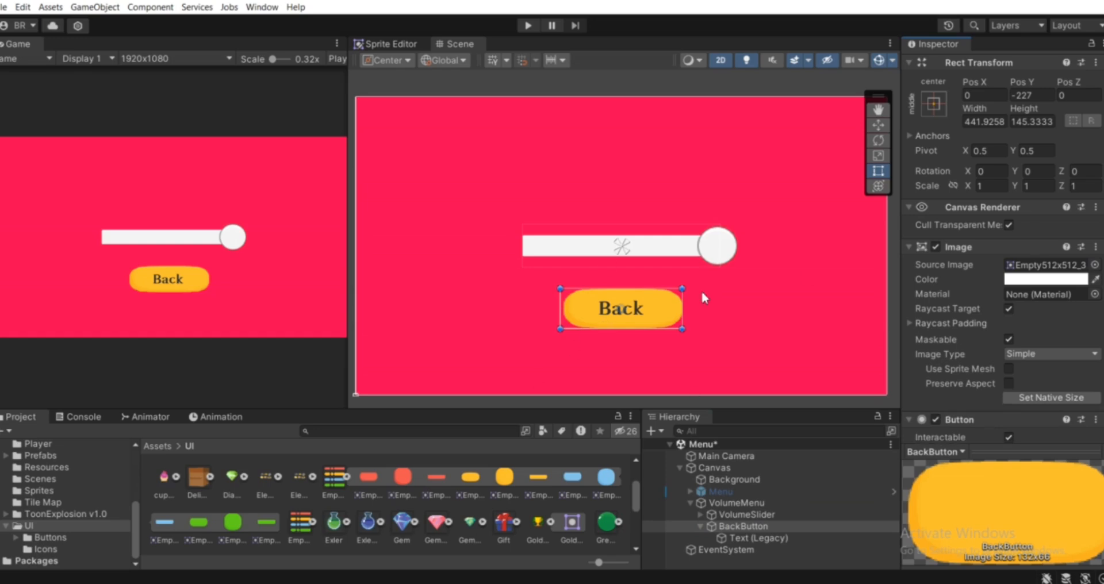
Step: Resize BackButton around its centre to about 341 wide by 161 high
{"action": "middle_click_drag", "start_coordinate": [604, 327], "coordinate": [593, 324]}
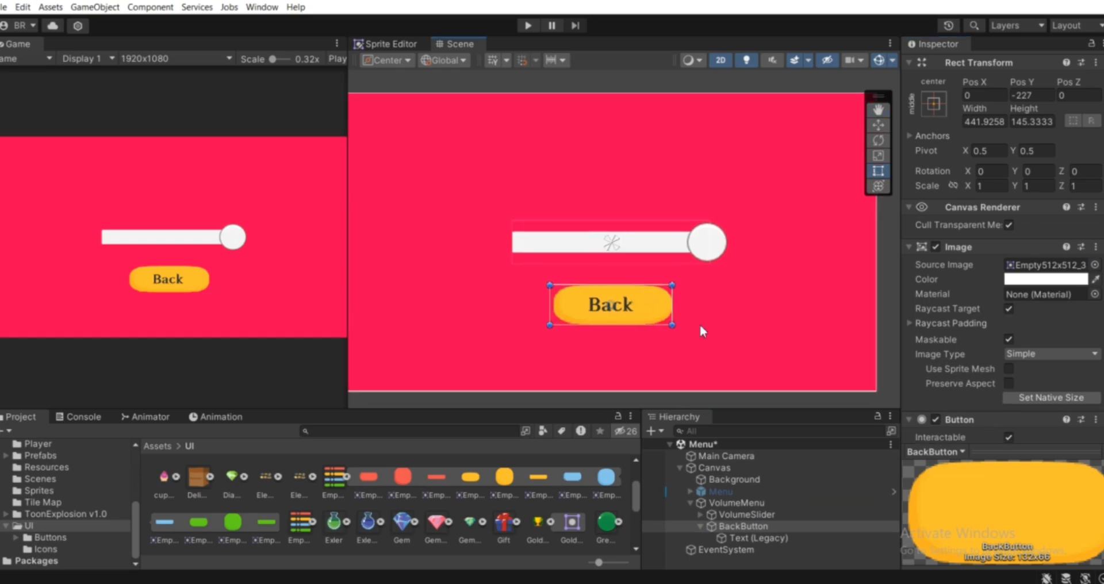
{"action": "mouse_move", "coordinate": [676, 282]}
{"action": "left_mouse_down", "text": "alt"}
{"action": "mouse_move", "coordinate": [656, 273]}
{"action": "mouse_move", "coordinate": [666, 276]}
{"action": "mouse_move", "coordinate": [659, 282]}
{"action": "left_mouse_up", "text": "alt"}
{"action": "middle_click_drag", "start_coordinate": [644, 310], "coordinate": [664, 326]}
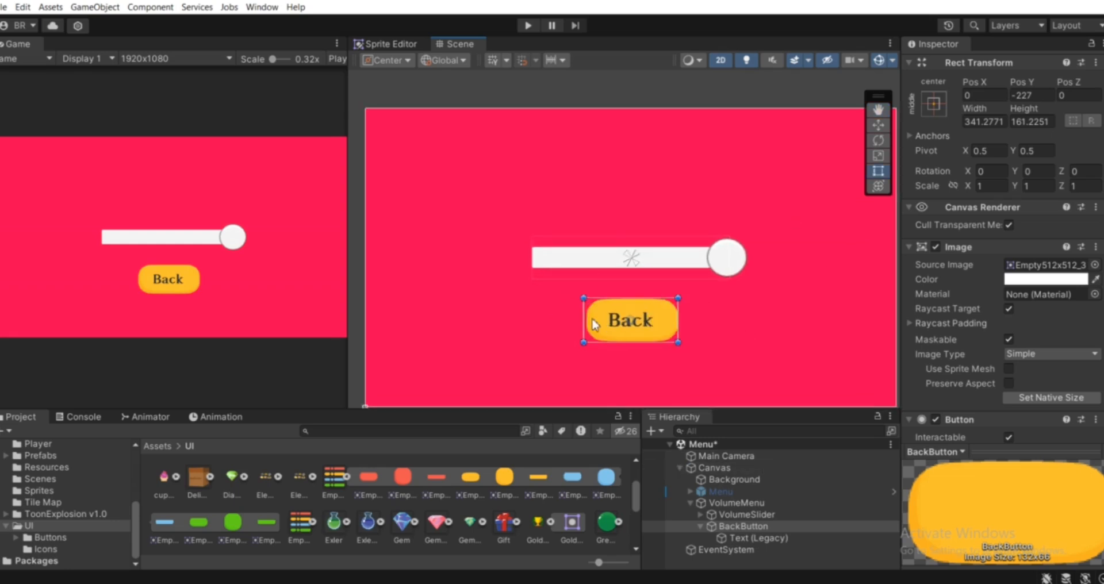
{"action": "middle_click_drag", "start_coordinate": [595, 320], "coordinate": [581, 316]}
Step: Save the VolumeMenu object from the scene as a new prefab in the Prefabs folder
{"action": "left_click", "coordinate": [689, 502]}
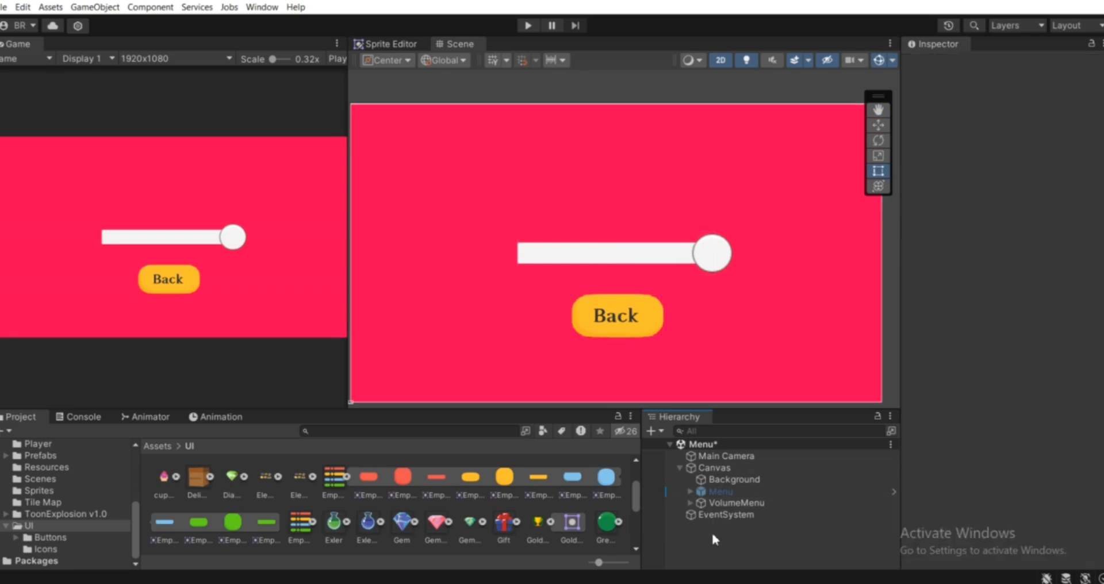
{"action": "left_click", "coordinate": [722, 504]}
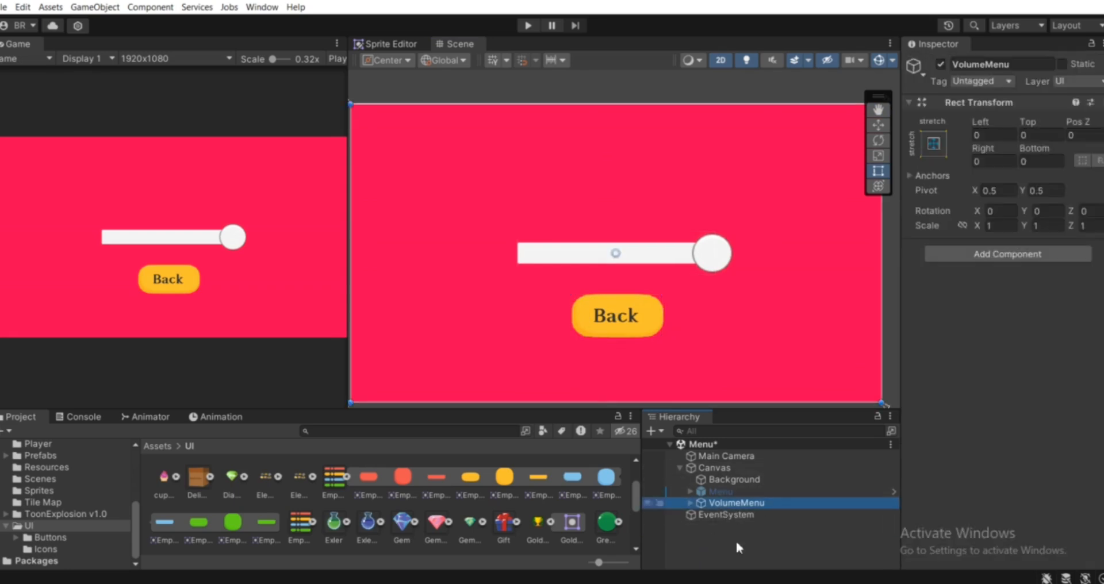
{"action": "scroll", "coordinate": [64, 495], "scroll_direction": "up", "scroll_amount": 3}
{"action": "scroll", "coordinate": [52, 490], "scroll_direction": "up", "scroll_amount": 3}
{"action": "left_click", "coordinate": [33, 501]}
{"action": "scroll", "coordinate": [29, 517], "scroll_direction": "down", "scroll_amount": 3}
{"action": "scroll", "coordinate": [34, 520], "scroll_direction": "up", "scroll_amount": 1}
{"action": "scroll", "coordinate": [34, 519], "scroll_direction": "down", "scroll_amount": 2}
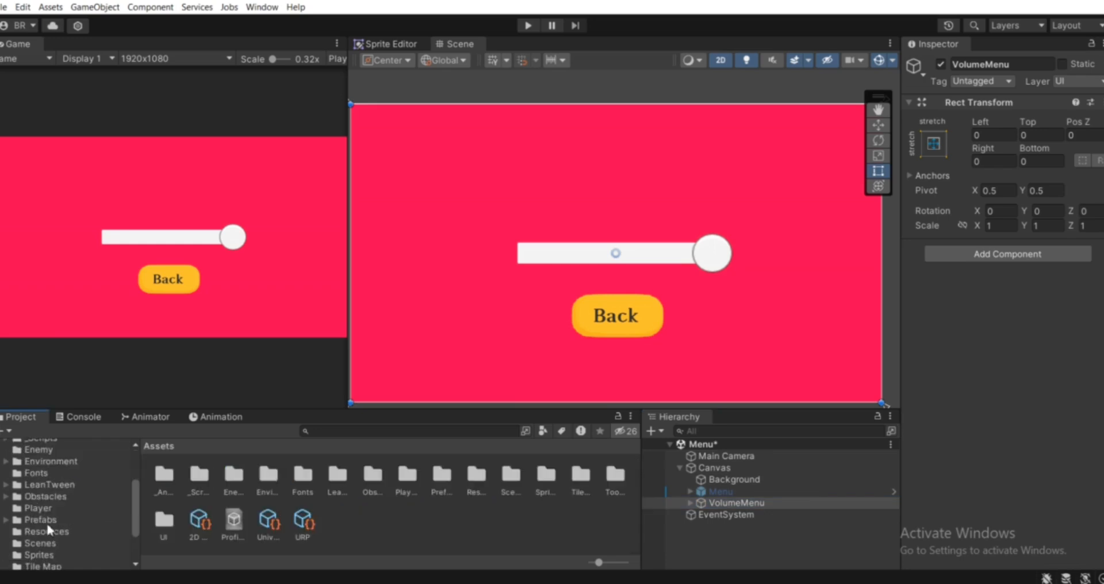
{"action": "left_click", "coordinate": [38, 520]}
{"action": "left_click_drag", "start_coordinate": [722, 502], "coordinate": [534, 538]}
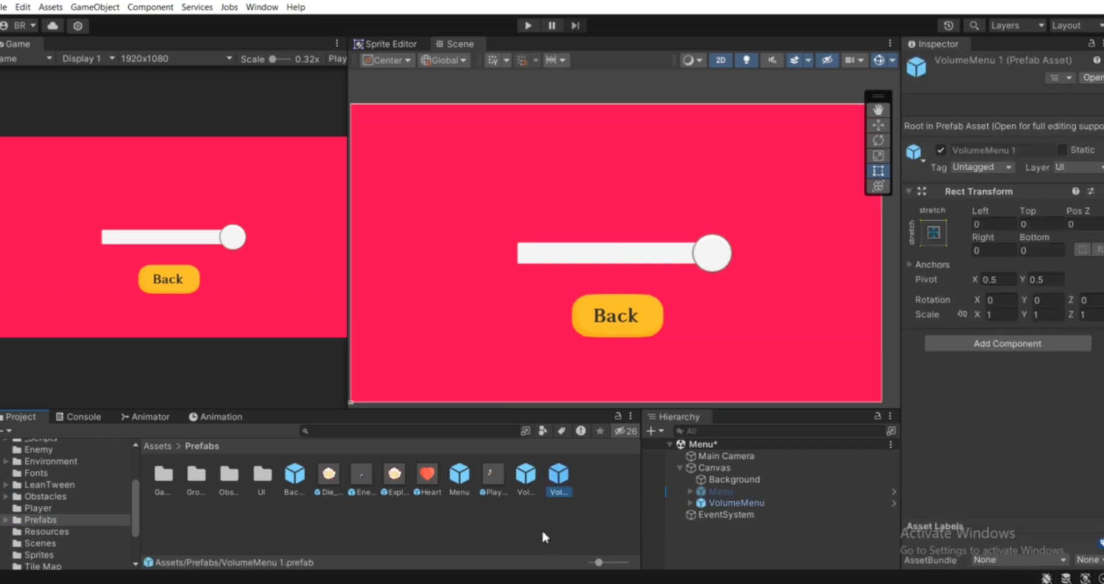
Step: Delete the older VolumeMenu prefab from the Prefabs folder and confirm the deletion
{"action": "left_click", "coordinate": [526, 476]}
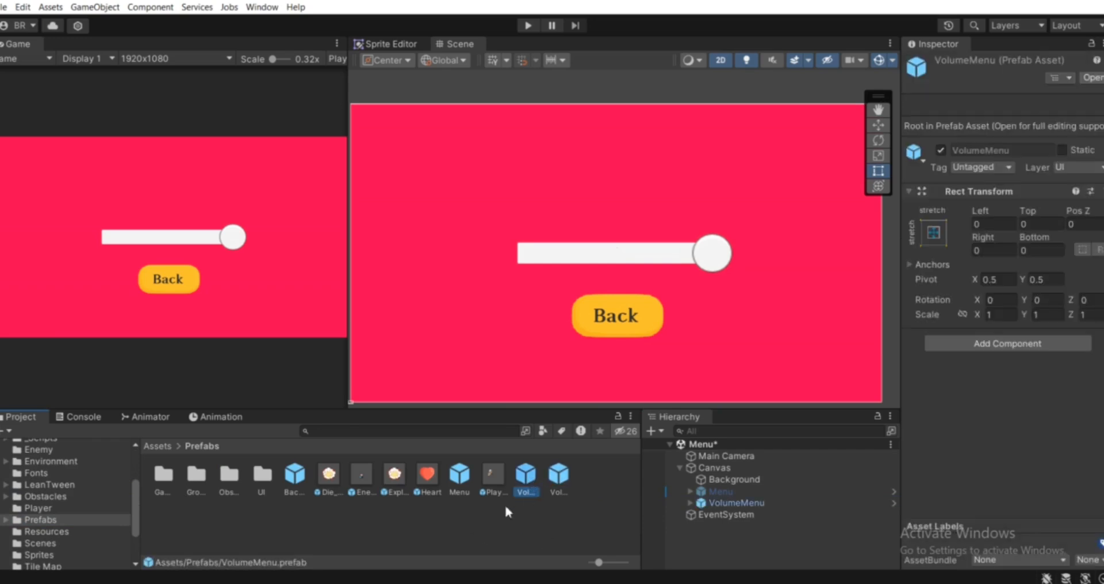
{"action": "key", "text": "Delete"}
{"action": "left_click", "coordinate": [589, 316]}
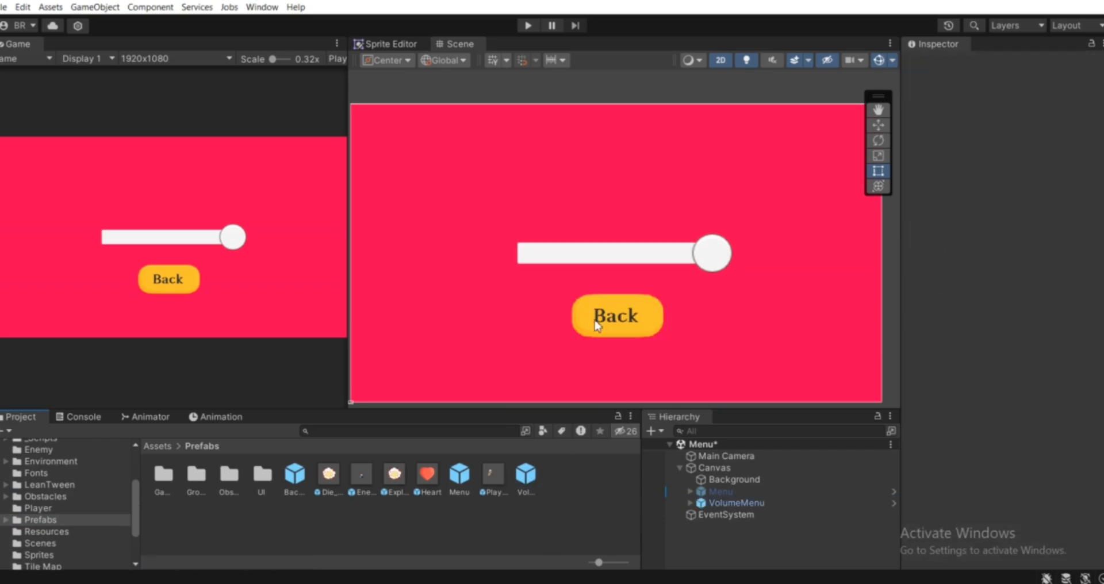
Step: Deactivate the VolumeMenu object in the scene and activate the Menu object
{"action": "left_click", "coordinate": [713, 504]}
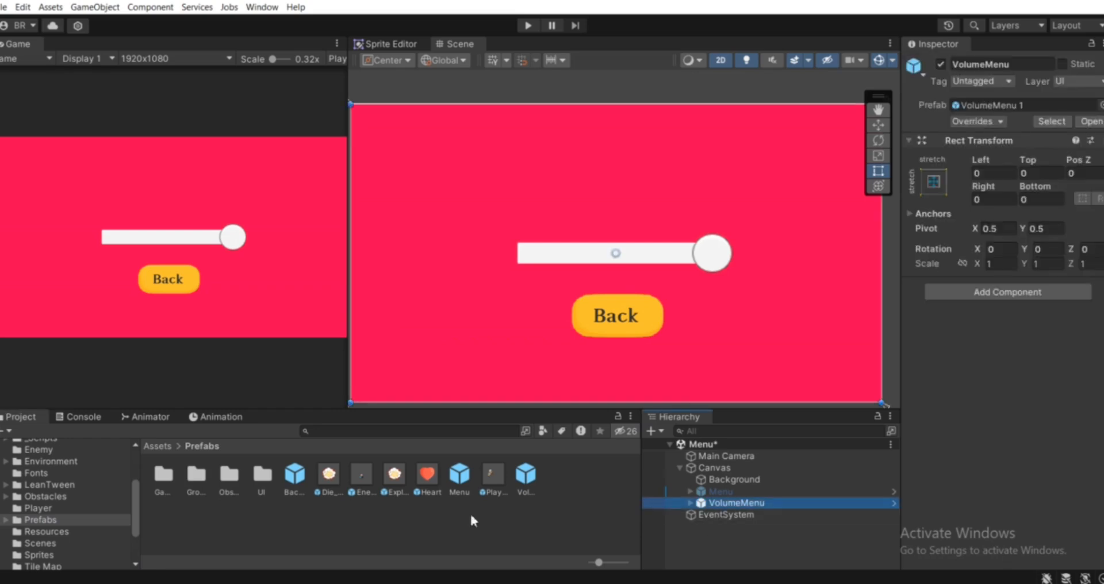
{"action": "left_click", "coordinate": [718, 491]}
{"action": "left_click", "coordinate": [722, 502]}
{"action": "left_click", "coordinate": [941, 65]}
{"action": "left_click", "coordinate": [720, 490]}
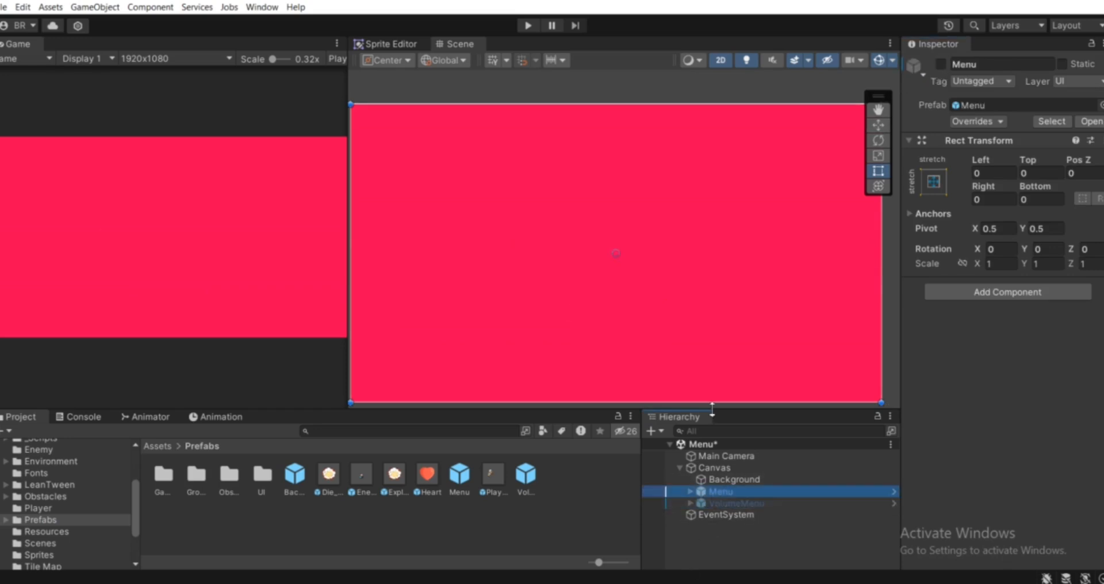
{"action": "left_click", "coordinate": [941, 64]}
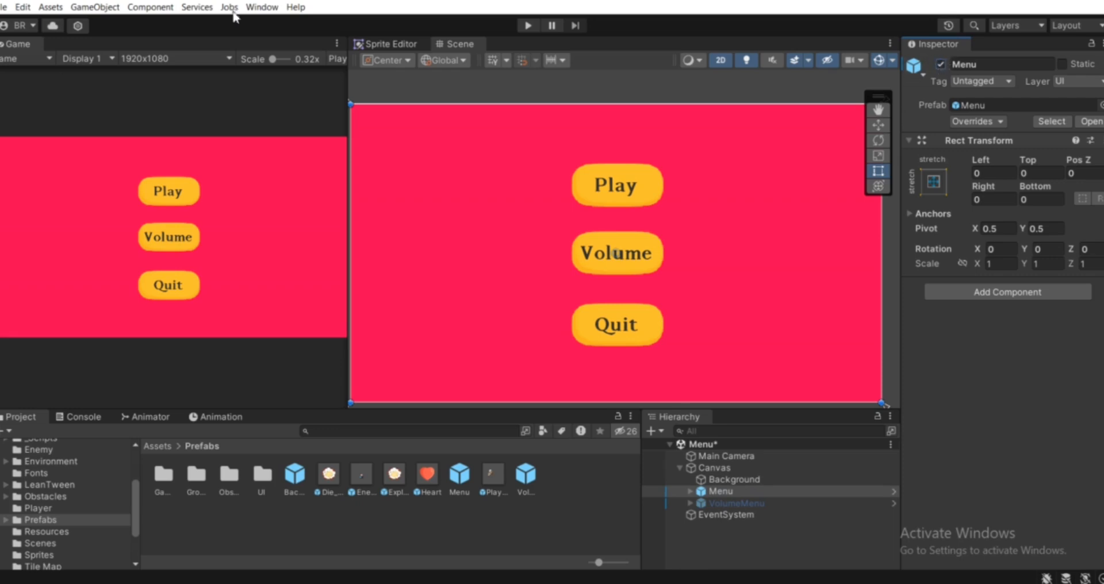
Step: Add an On Click event to VolumeButton that targets VolumeMenu with the GameObject.SetActive function
{"action": "middle_click_drag", "start_coordinate": [585, 265], "coordinate": [546, 241]}
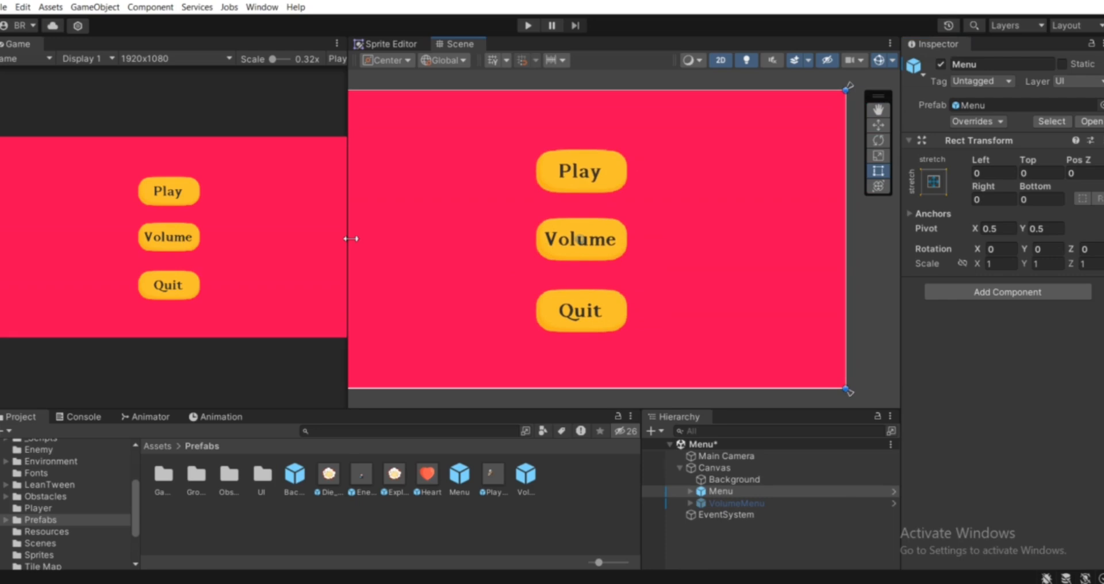
{"action": "mouse_move", "coordinate": [351, 238]}
{"action": "left_mouse_down"}
{"action": "mouse_move", "coordinate": [365, 239]}
{"action": "mouse_move", "coordinate": [352, 242]}
{"action": "left_mouse_up"}
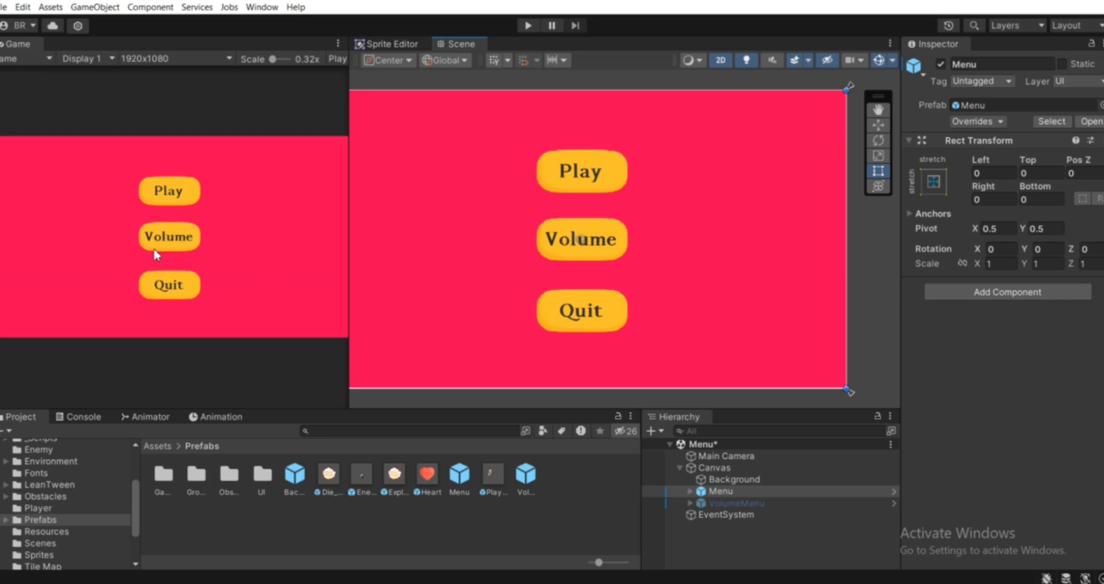
{"action": "left_click", "coordinate": [689, 491]}
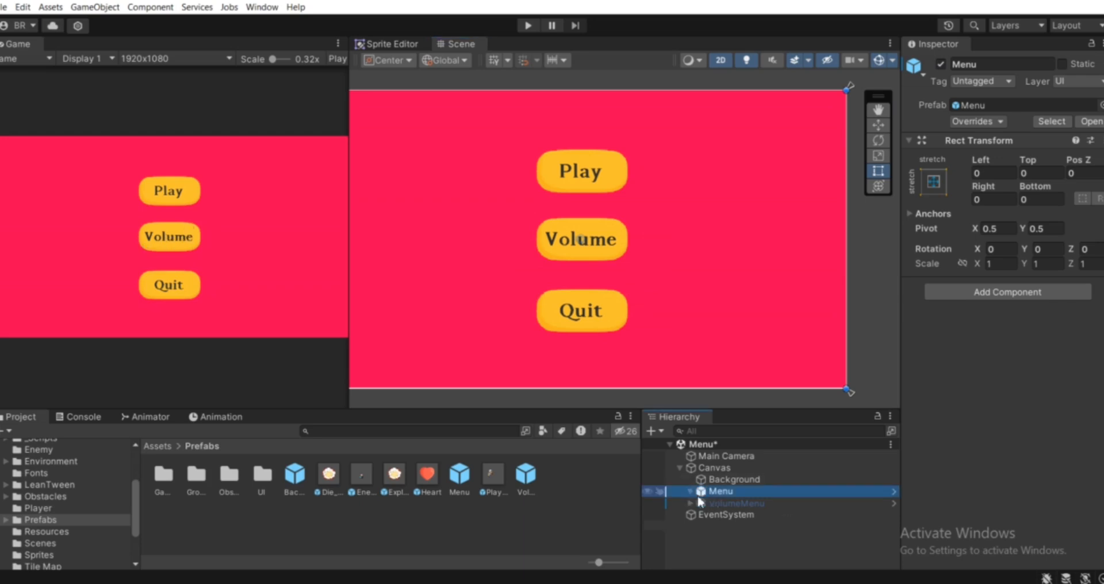
{"action": "left_click", "coordinate": [725, 513]}
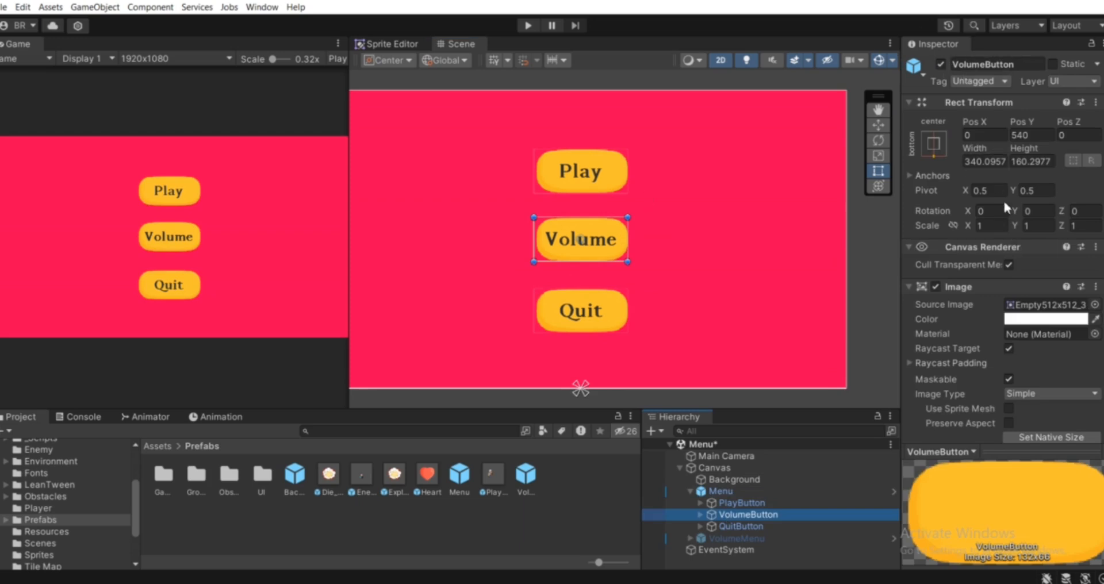
{"action": "scroll", "coordinate": [1011, 247], "scroll_direction": "down", "scroll_amount": 10}
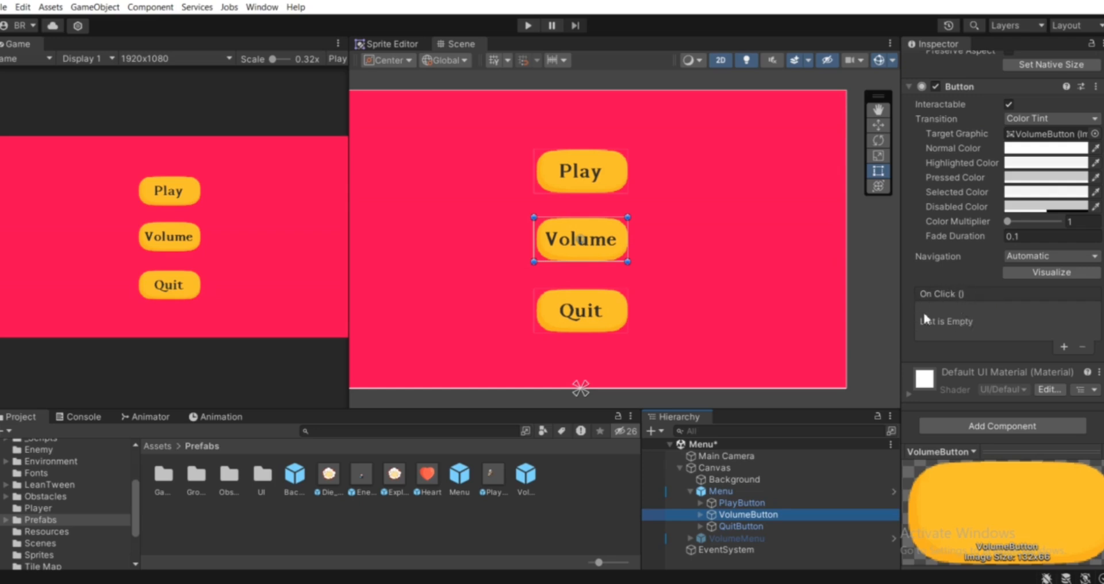
{"action": "left_click", "coordinate": [1063, 346]}
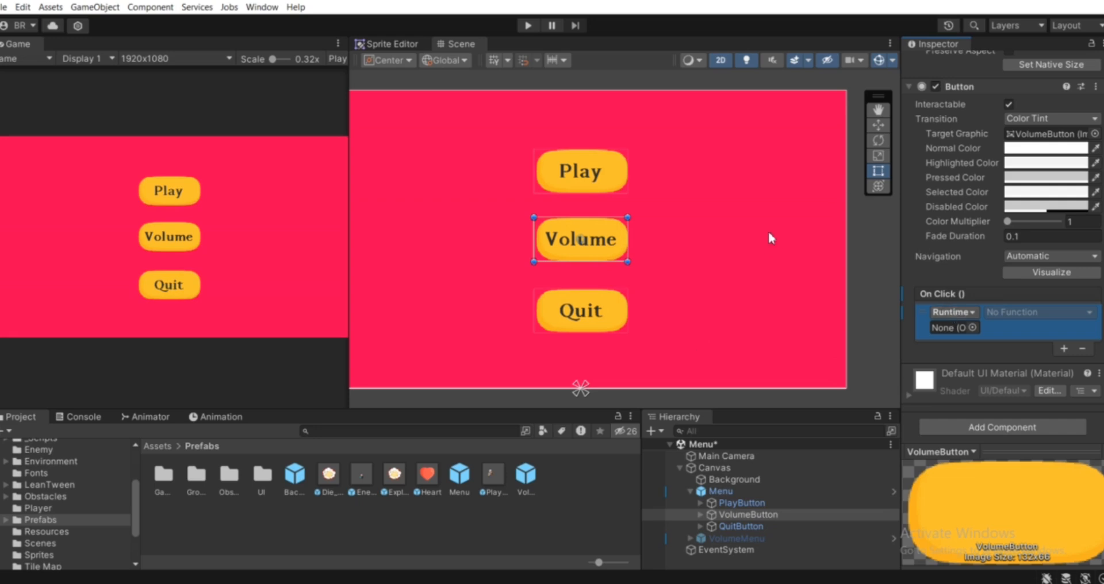
{"action": "left_click_drag", "start_coordinate": [733, 538], "coordinate": [956, 329]}
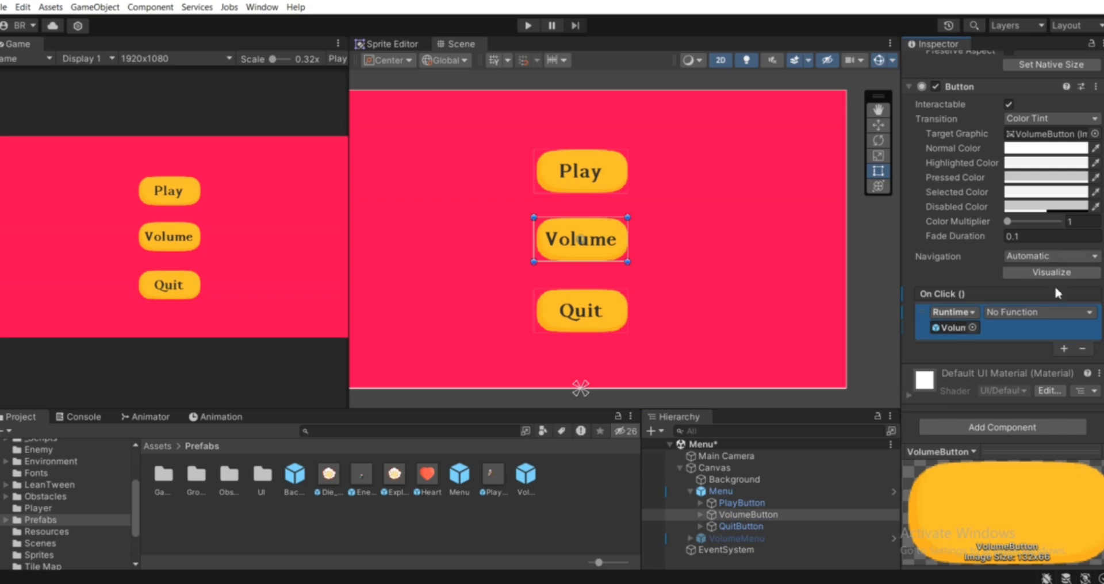
{"action": "left_click", "coordinate": [1014, 317]}
{"action": "mouse_move", "coordinate": [1009, 348]}
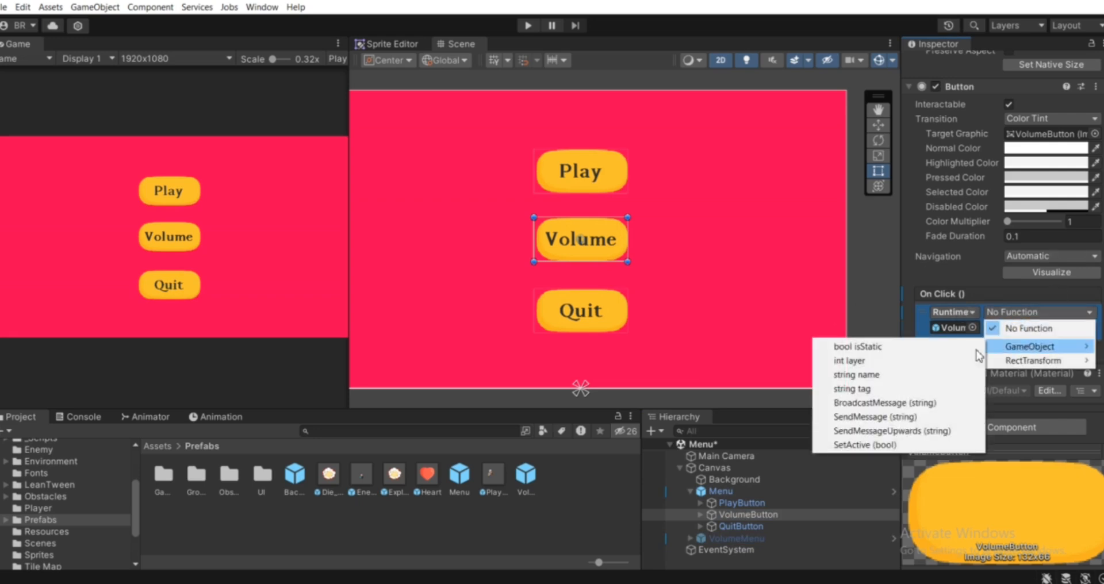
{"action": "left_click", "coordinate": [864, 445]}
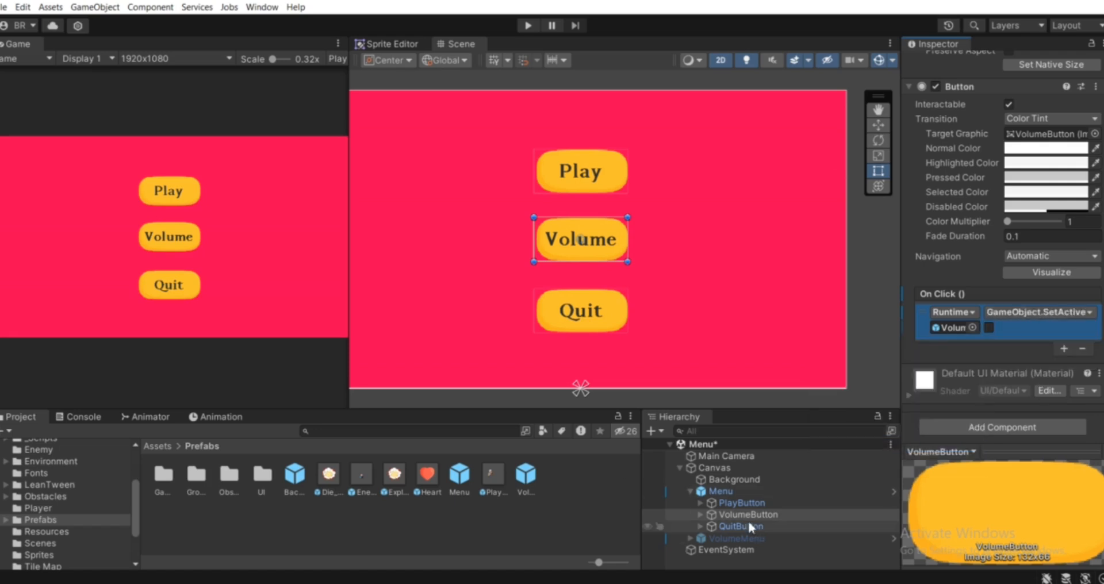
Step: Set the SetActive value for VolumeMenu to true in VolumeButton's On Click event
{"action": "left_click", "coordinate": [738, 539]}
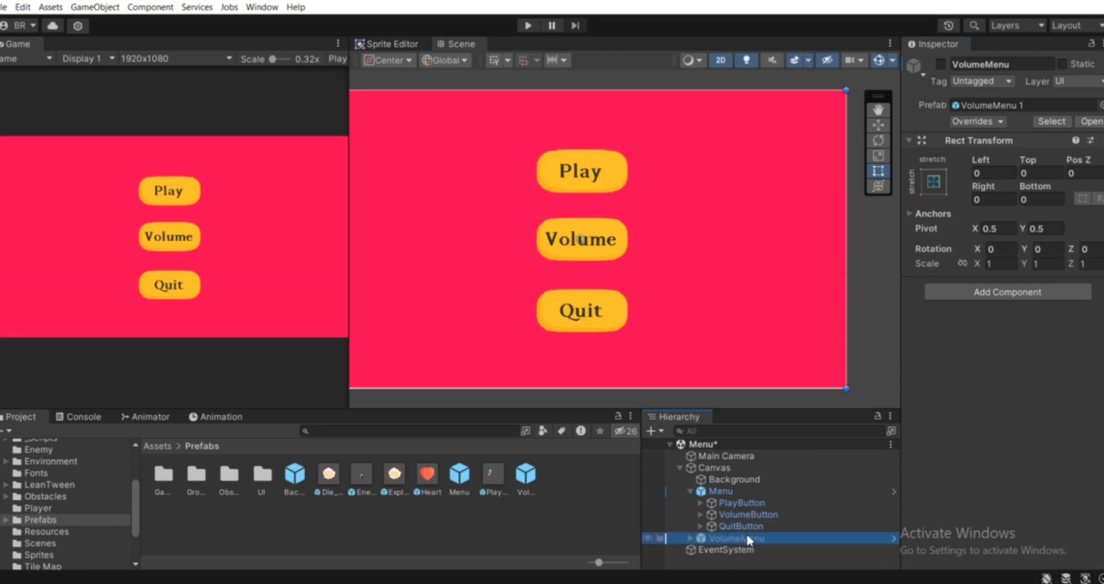
{"action": "left_click", "coordinate": [758, 514]}
{"action": "scroll", "coordinate": [993, 331], "scroll_direction": "down", "scroll_amount": 8}
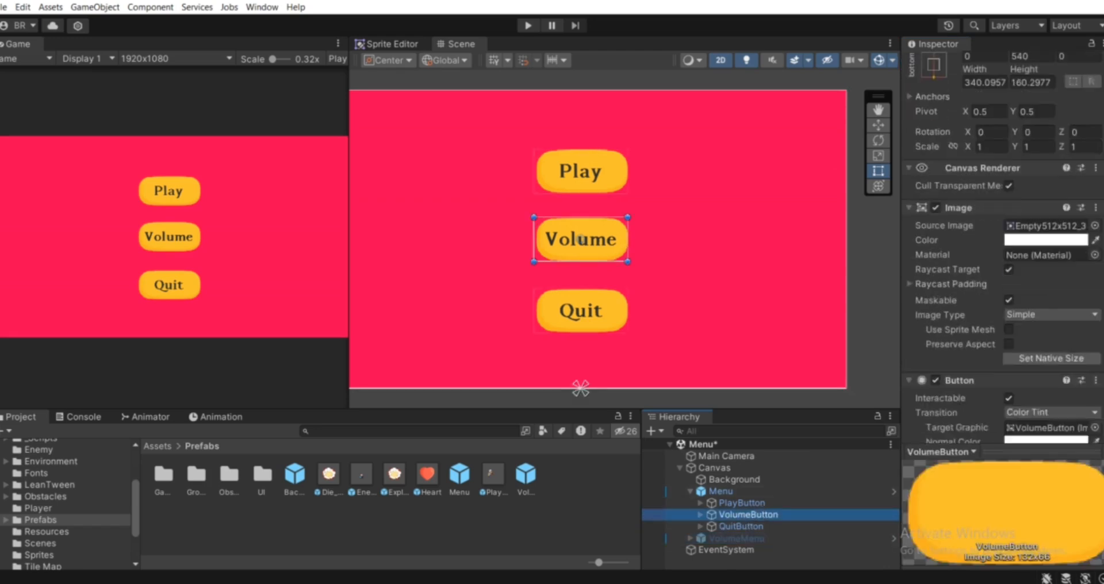
{"action": "left_click", "coordinate": [988, 344]}
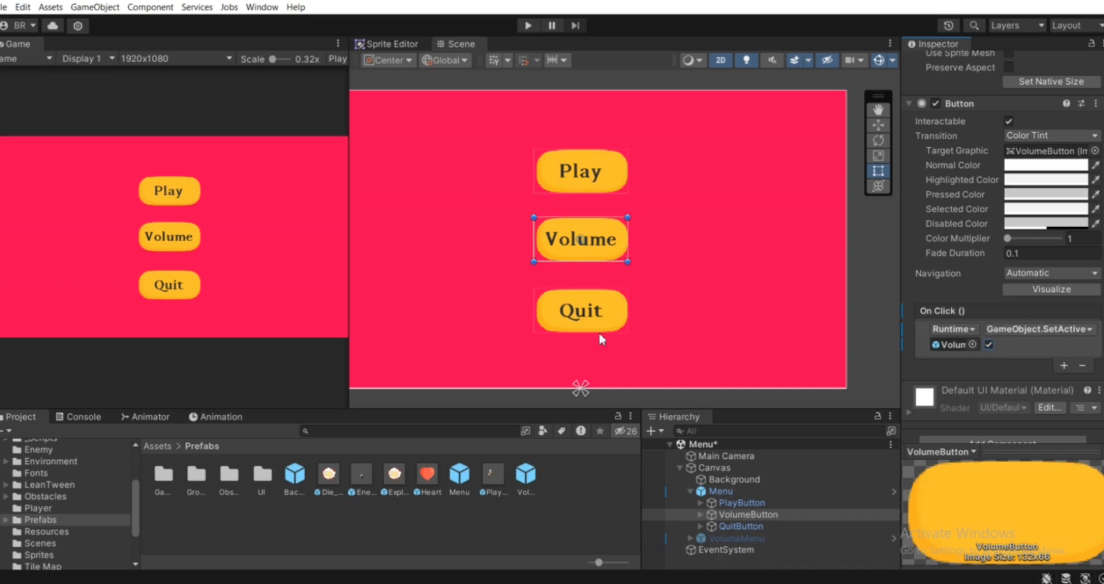
Step: Add a second On Click event to VolumeButton targeting Menu with GameObject.SetActive, and tick its value
{"action": "scroll", "coordinate": [565, 233], "scroll_direction": "down", "scroll_amount": 1}
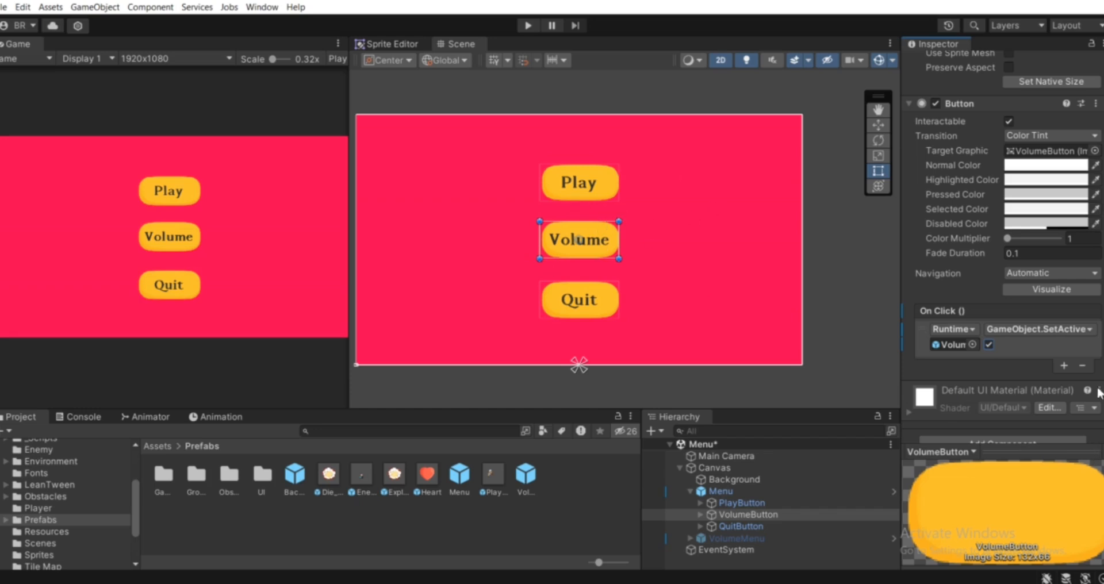
{"action": "left_click", "coordinate": [1064, 366]}
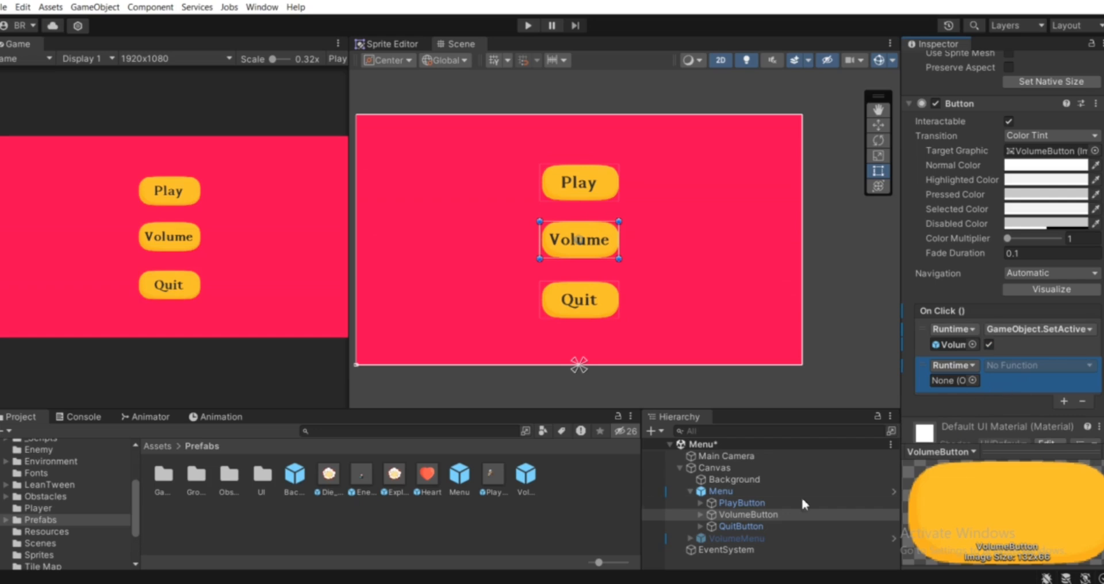
{"action": "left_click_drag", "start_coordinate": [726, 490], "coordinate": [960, 339]}
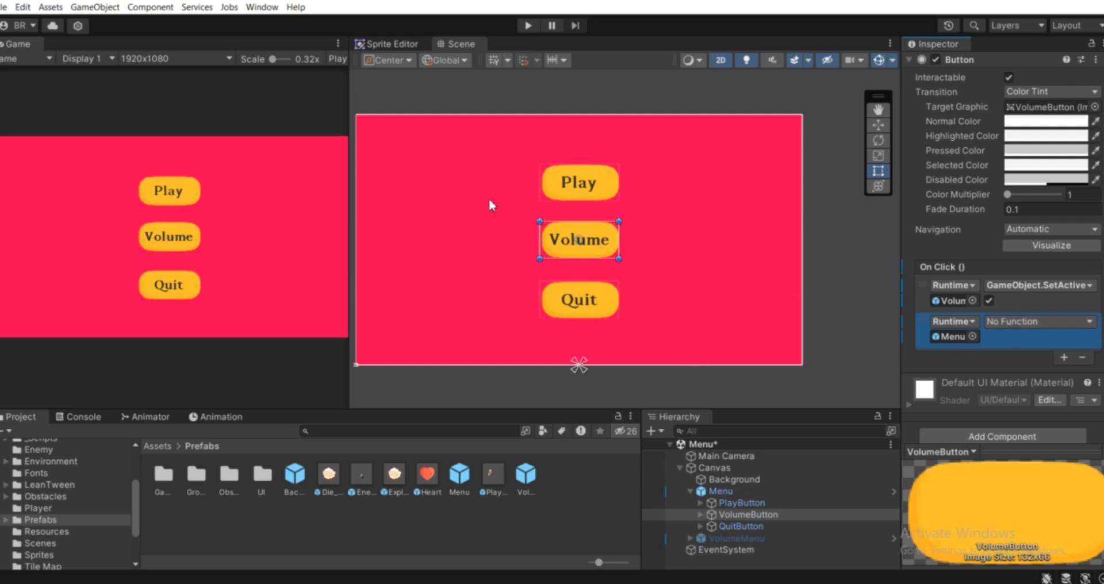
{"action": "left_click", "coordinate": [1039, 323]}
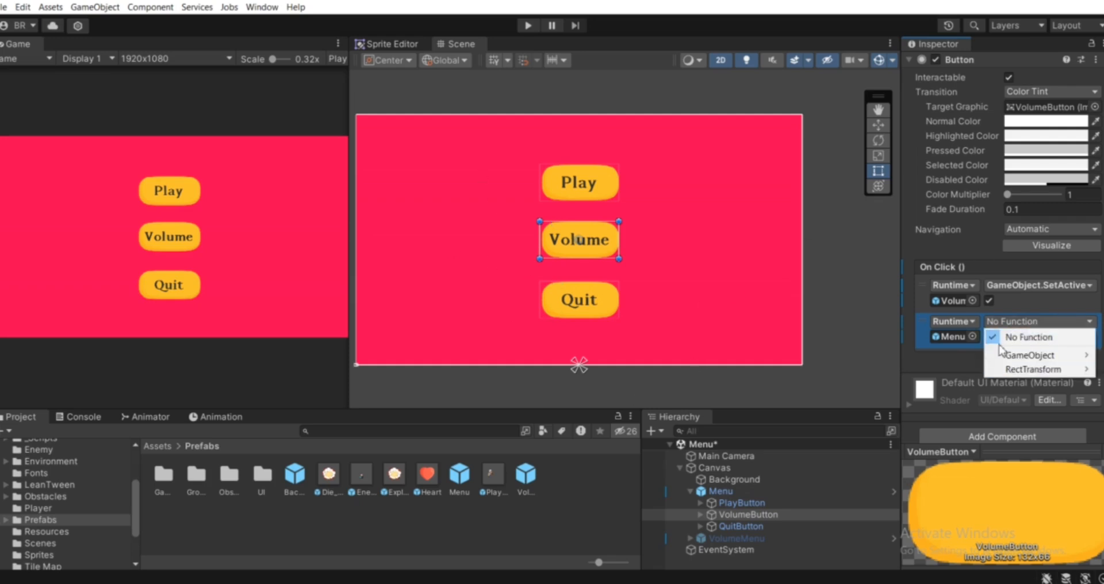
{"action": "mouse_move", "coordinate": [1027, 356]}
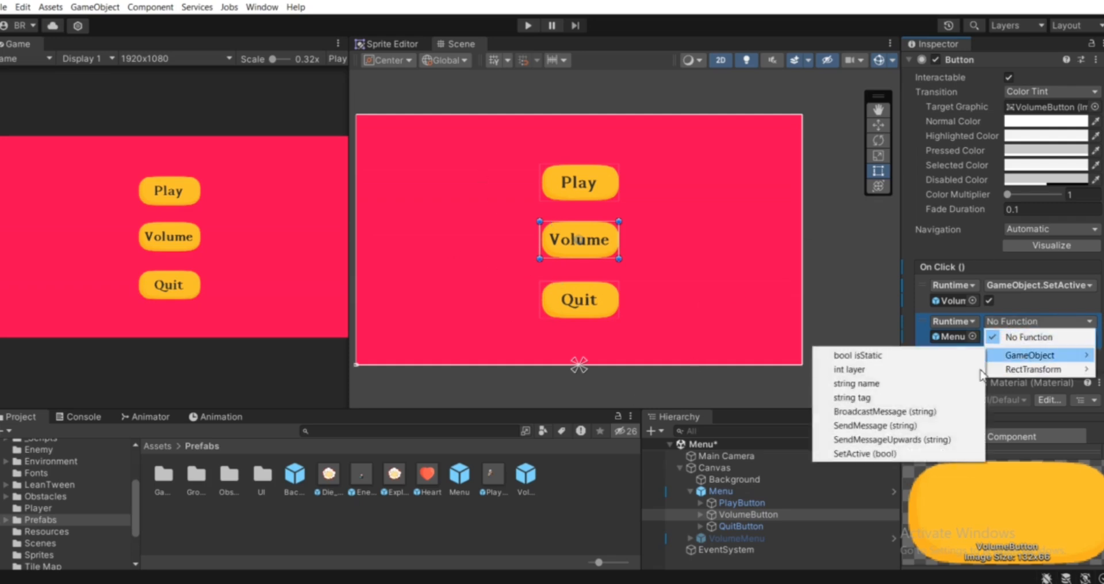
{"action": "left_click", "coordinate": [864, 453]}
{"action": "left_click", "coordinate": [988, 336]}
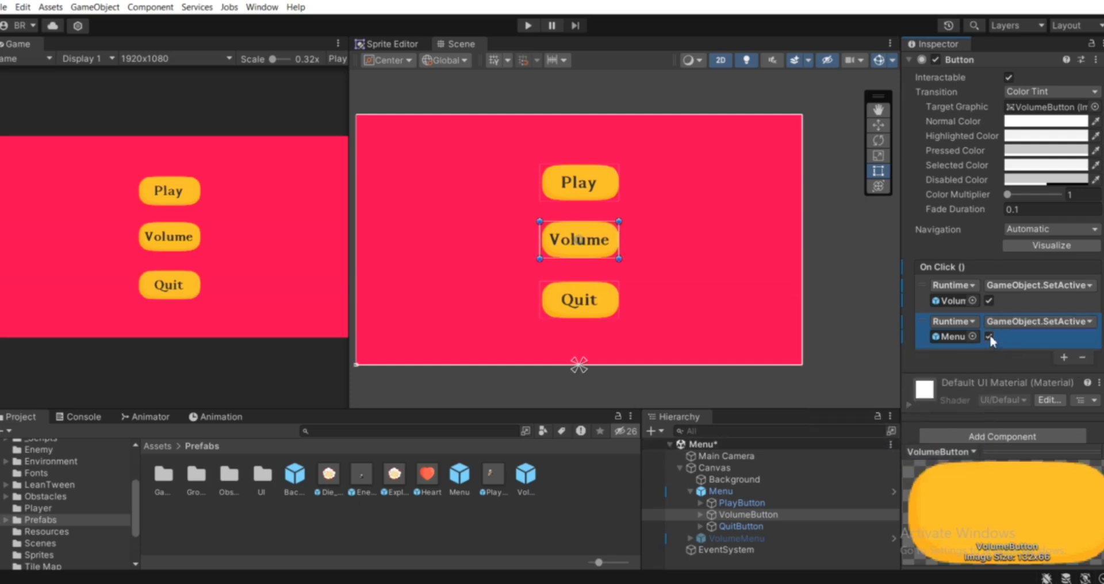
Step: Set the SetActive value for Menu to false in VolumeButton's second On Click event
{"action": "left_click", "coordinate": [986, 336]}
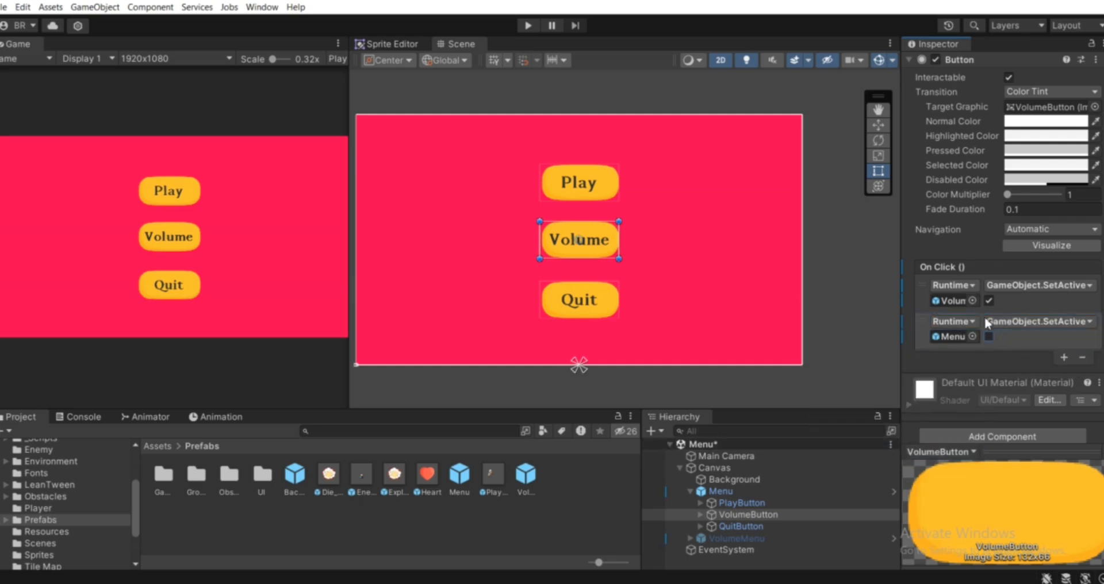
{"action": "left_click", "coordinate": [689, 491]}
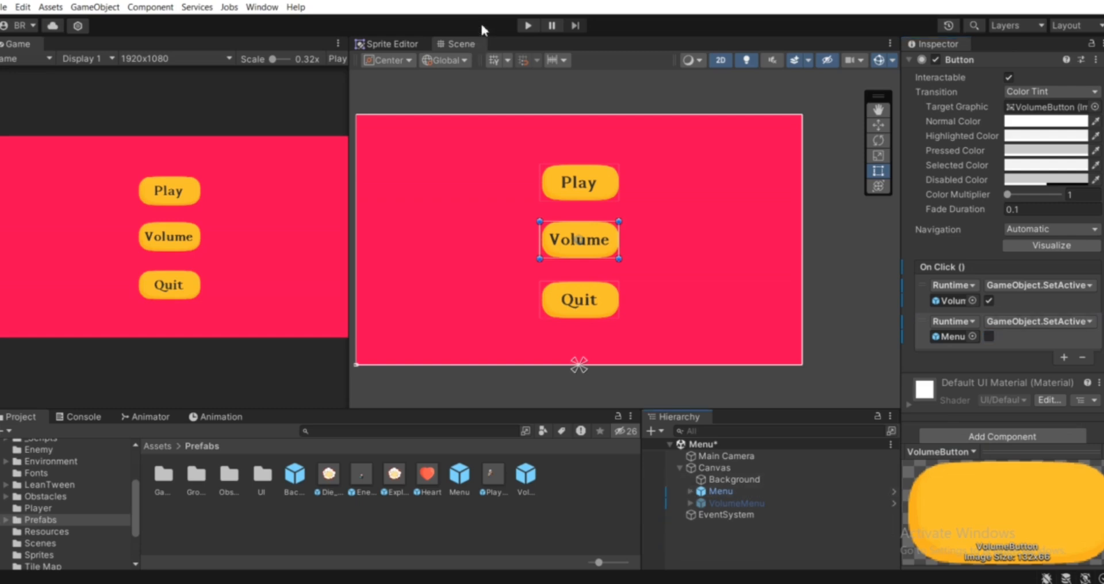
Step: Run the scene in Play mode, test the Volume button, and stop playback
{"action": "left_click", "coordinate": [533, 27]}
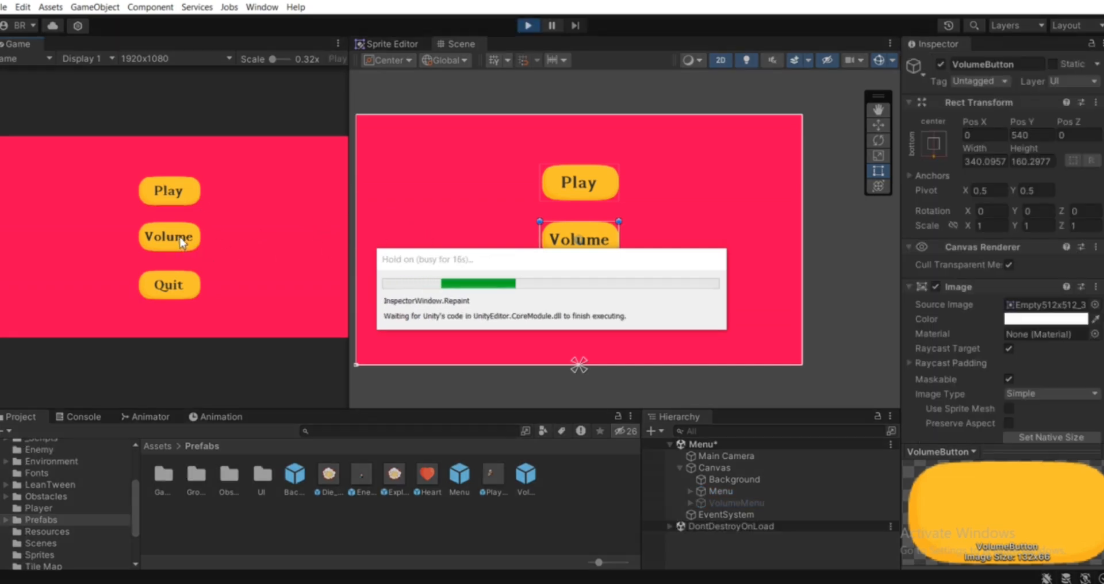
{"action": "left_click", "coordinate": [168, 240]}
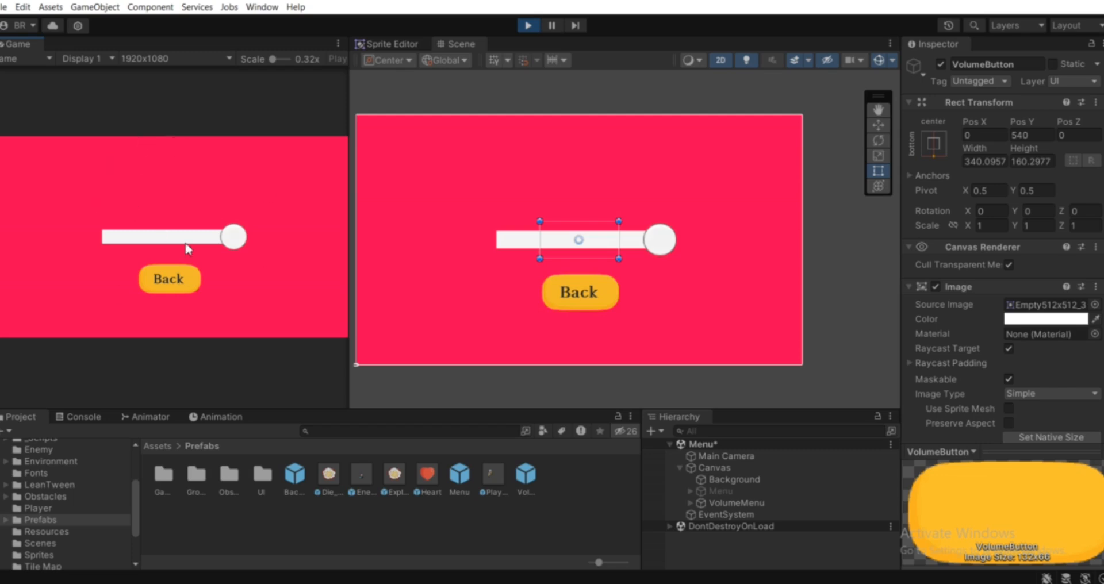
{"action": "left_click", "coordinate": [528, 25]}
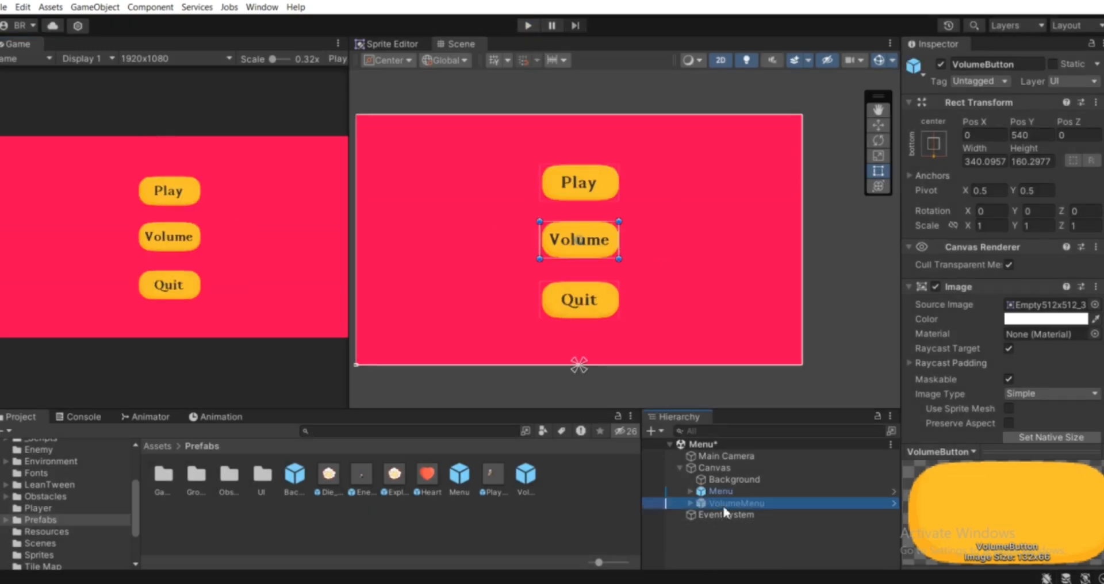
Step: Add an On Click event to VolumeMenu's BackButton that targets Menu with GameObject.SetActive set to true
{"action": "left_click", "coordinate": [722, 503]}
{"action": "left_click", "coordinate": [690, 503]}
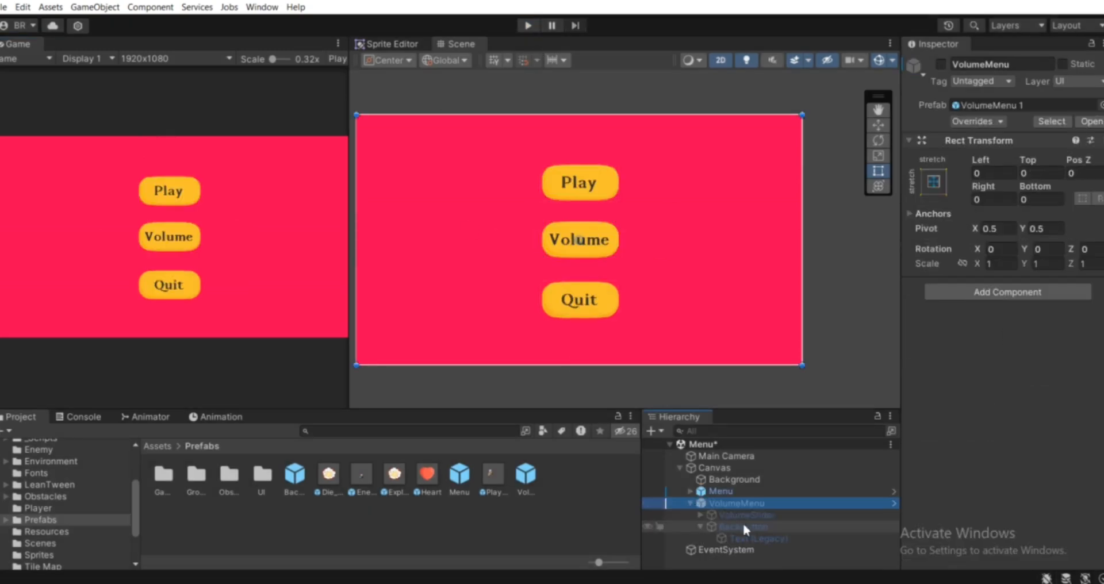
{"action": "left_click", "coordinate": [742, 525]}
{"action": "left_click", "coordinate": [700, 527]}
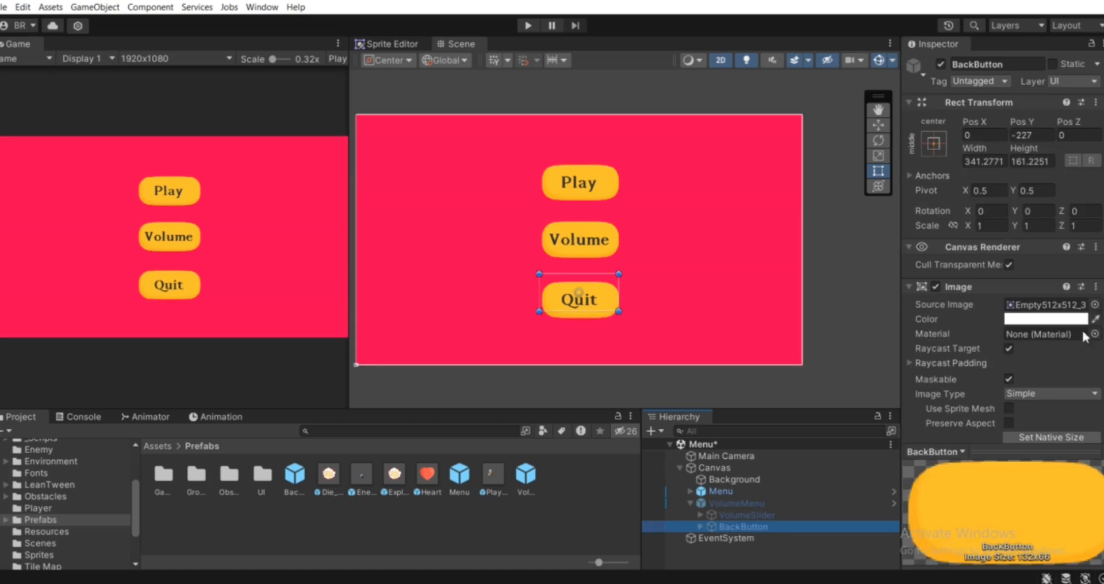
{"action": "scroll", "coordinate": [1085, 336], "scroll_direction": "down", "scroll_amount": 5}
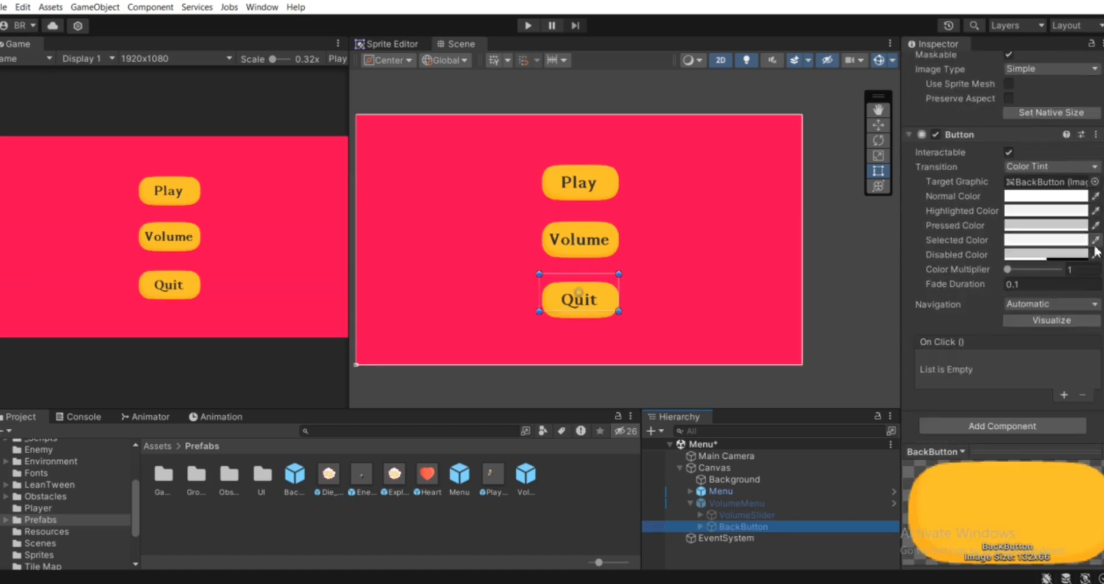
{"action": "left_click", "coordinate": [1063, 394]}
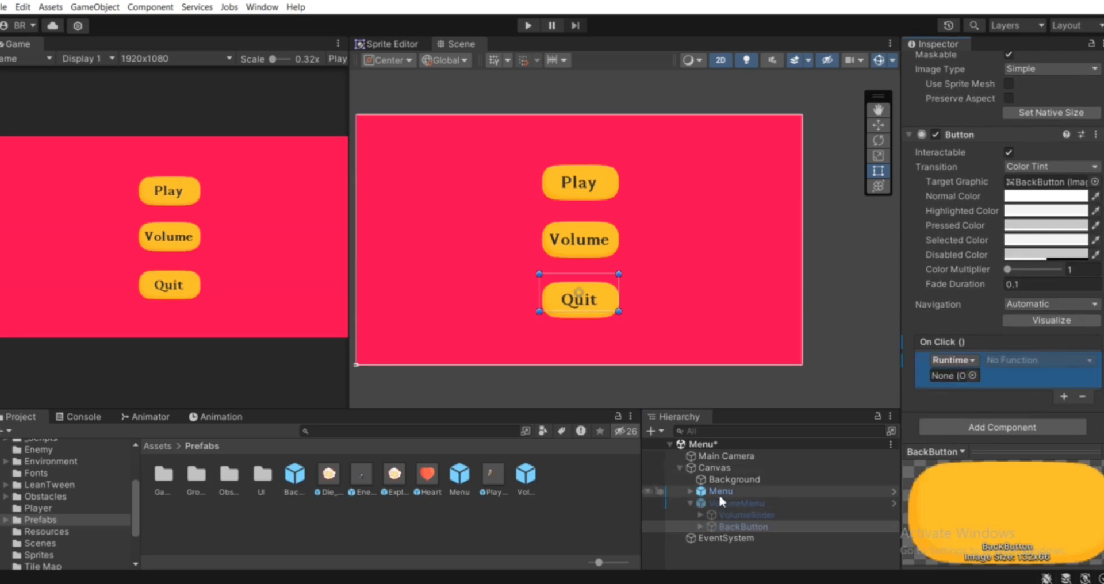
{"action": "left_click_drag", "start_coordinate": [716, 488], "coordinate": [955, 384]}
{"action": "left_click", "coordinate": [1015, 360]}
{"action": "mouse_move", "coordinate": [1027, 396]}
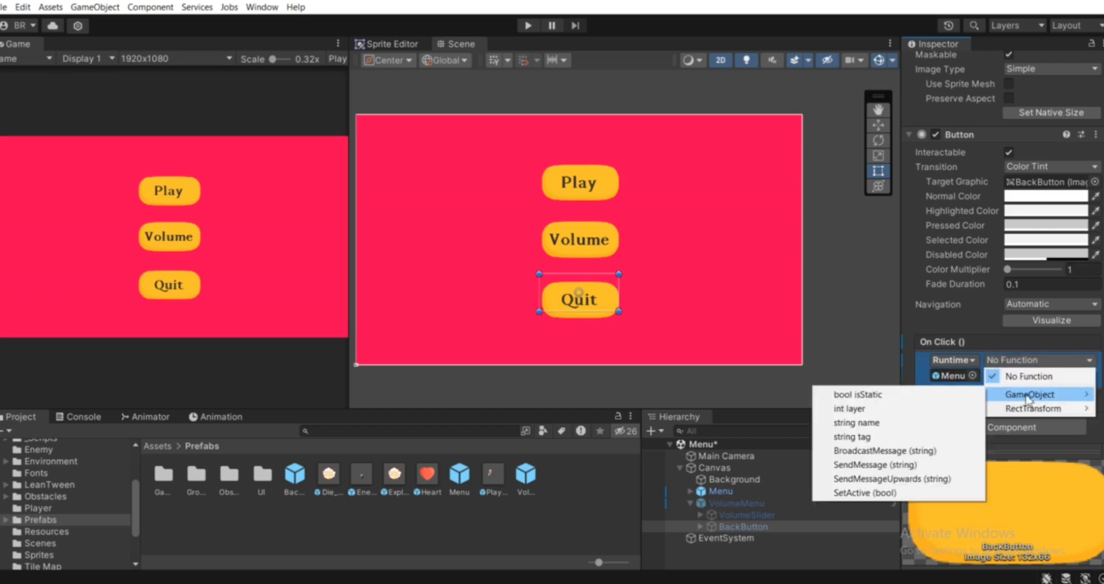
{"action": "left_click", "coordinate": [878, 493]}
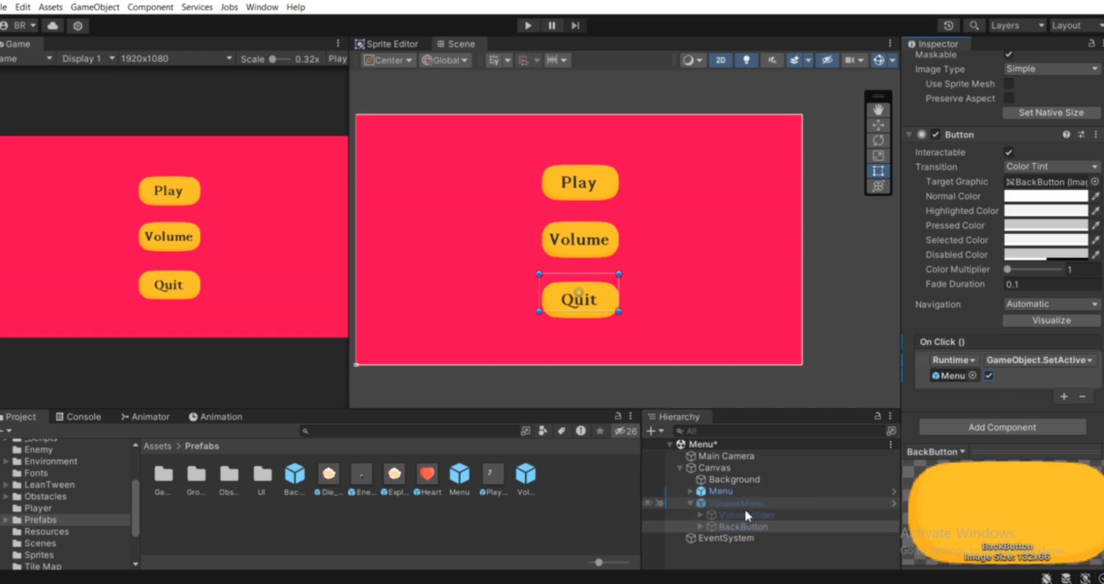
Step: Add a second On Click event to BackButton that targets VolumeMenu with GameObject.SetActive, leaving its value unticked
{"action": "left_click", "coordinate": [1064, 398]}
{"action": "scroll", "coordinate": [1046, 408], "scroll_direction": "down", "scroll_amount": 2}
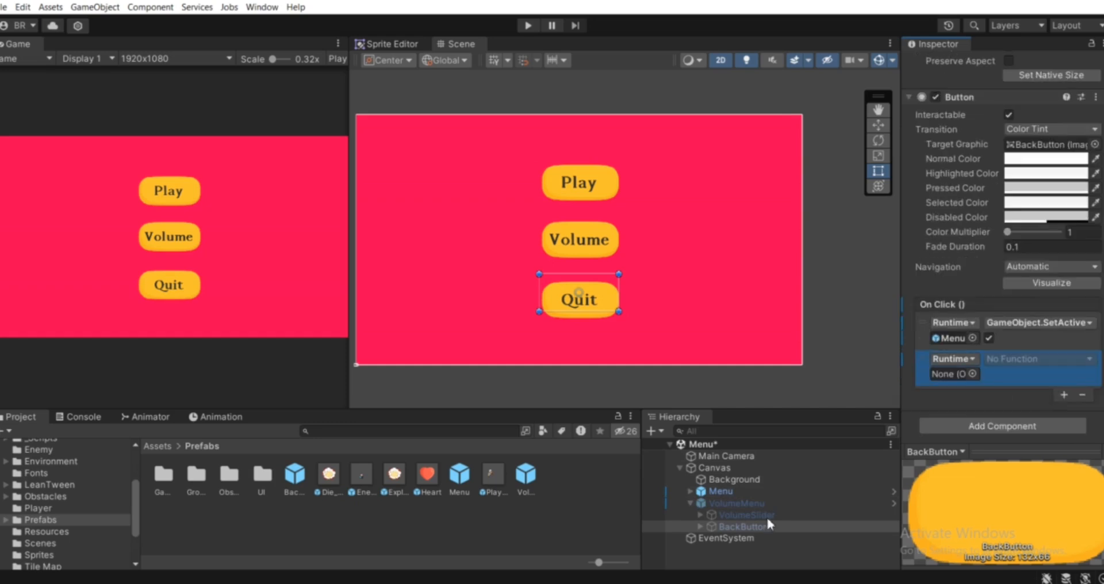
{"action": "left_click_drag", "start_coordinate": [739, 502], "coordinate": [950, 375]}
{"action": "left_click", "coordinate": [1016, 357]}
{"action": "mouse_move", "coordinate": [1029, 393]}
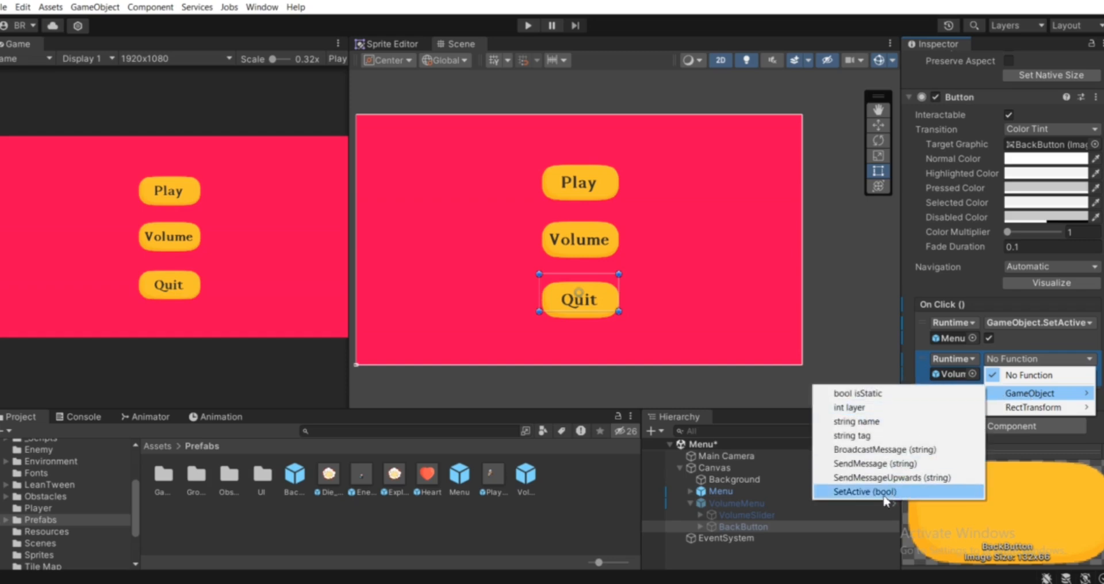
{"action": "left_click", "coordinate": [889, 493]}
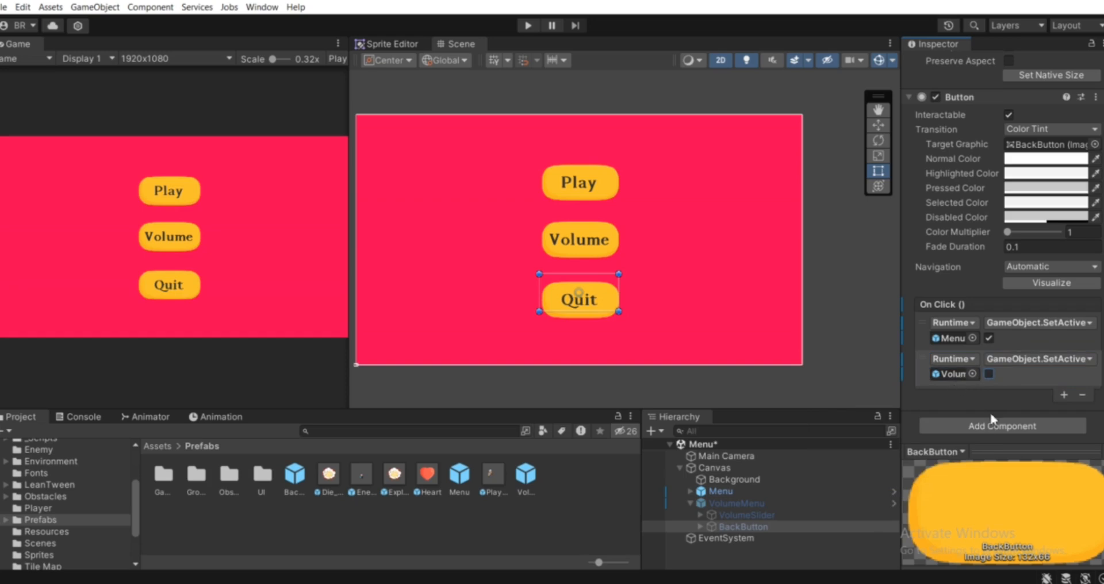
{"action": "left_click", "coordinate": [689, 503]}
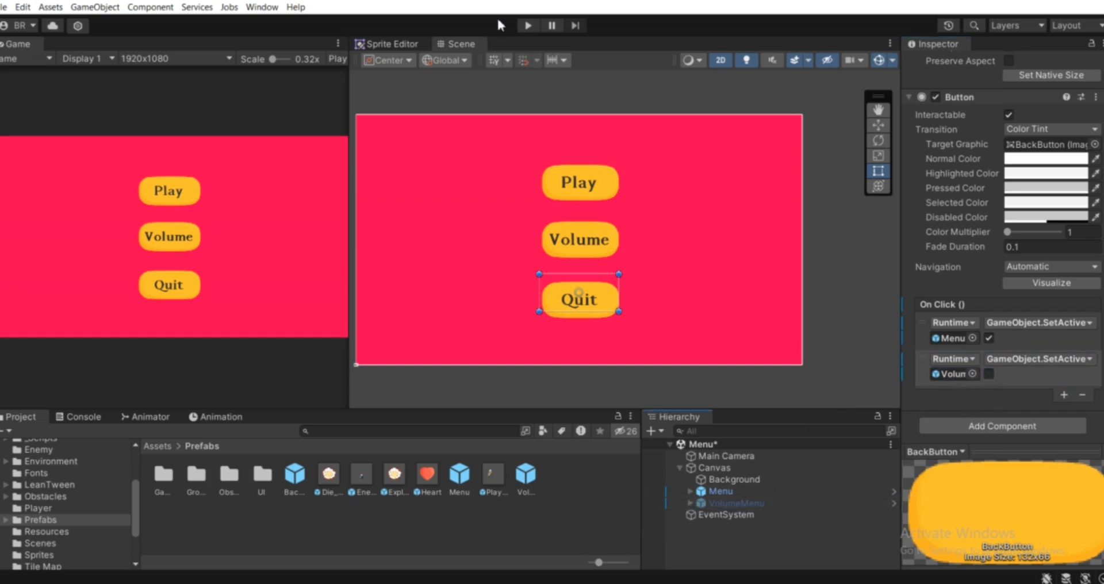
Step: Run the scene, switch back and forth between the menus using the Volume and Back buttons, and stop playback
{"action": "left_click", "coordinate": [529, 25]}
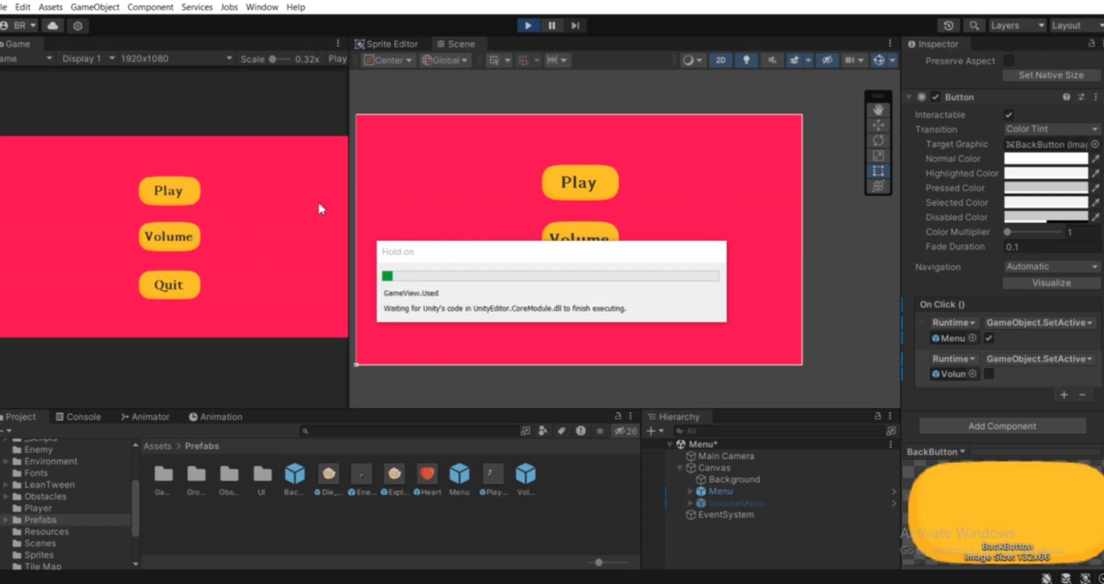
{"action": "left_click", "coordinate": [185, 244]}
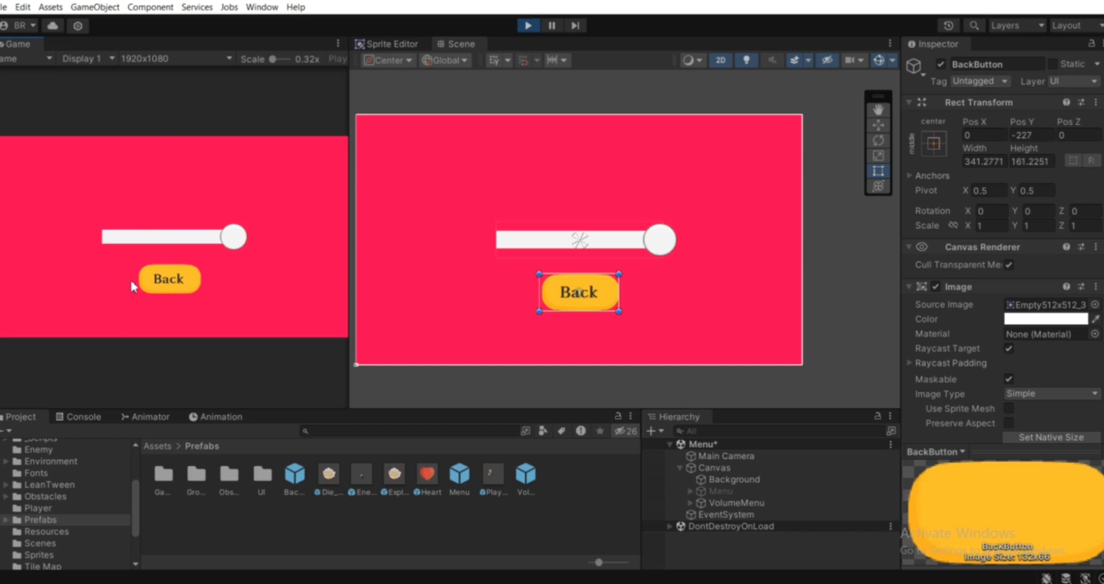
{"action": "left_click", "coordinate": [197, 278]}
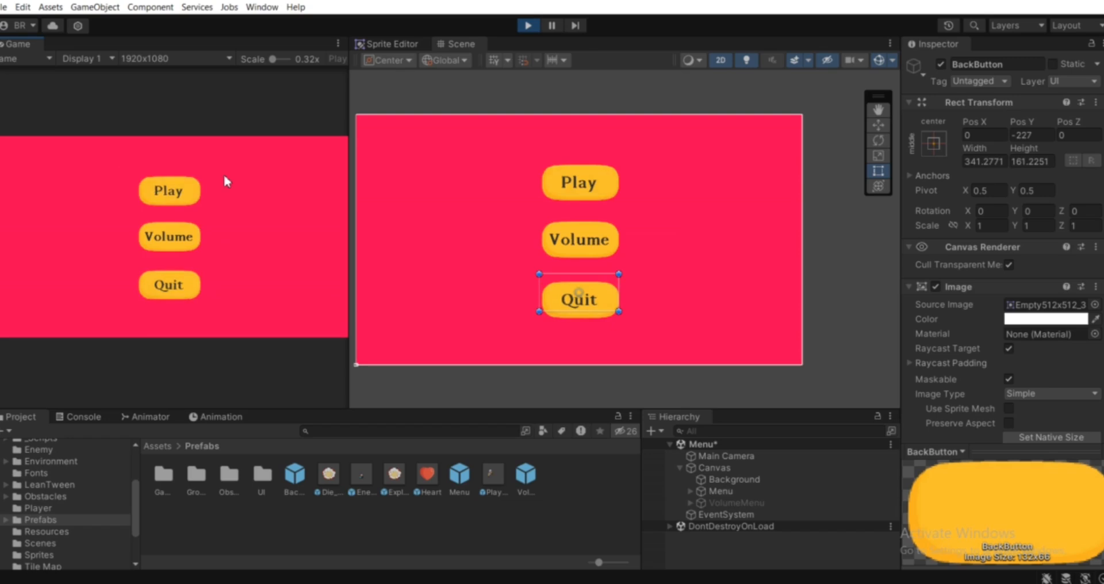
{"action": "left_click", "coordinate": [190, 237]}
{"action": "left_click", "coordinate": [180, 279]}
{"action": "left_click", "coordinate": [179, 235]}
{"action": "left_click", "coordinate": [165, 277]}
{"action": "left_click", "coordinate": [528, 26]}
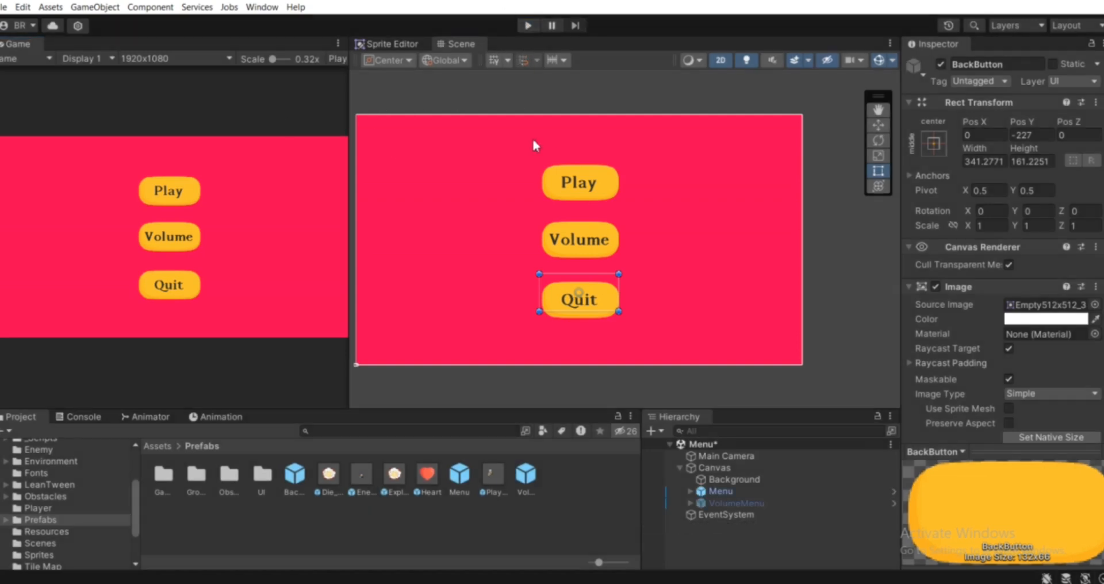
{"action": "middle_click_drag", "start_coordinate": [534, 145], "coordinate": [519, 149]}
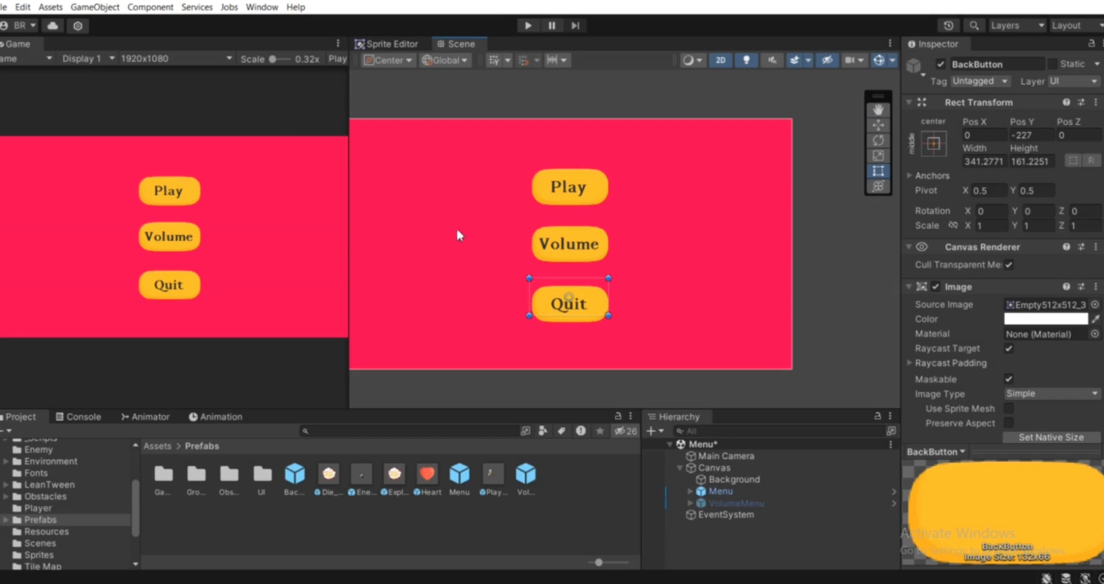
{"action": "middle_click_drag", "start_coordinate": [534, 204], "coordinate": [510, 212]}
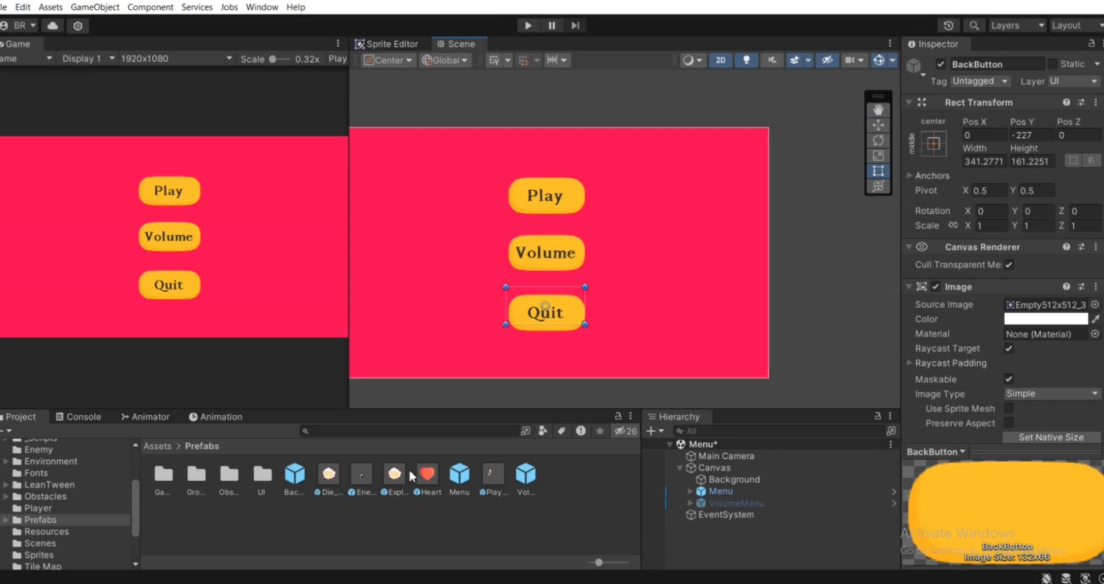
{"action": "scroll", "coordinate": [40, 502], "scroll_direction": "up", "scroll_amount": 5}
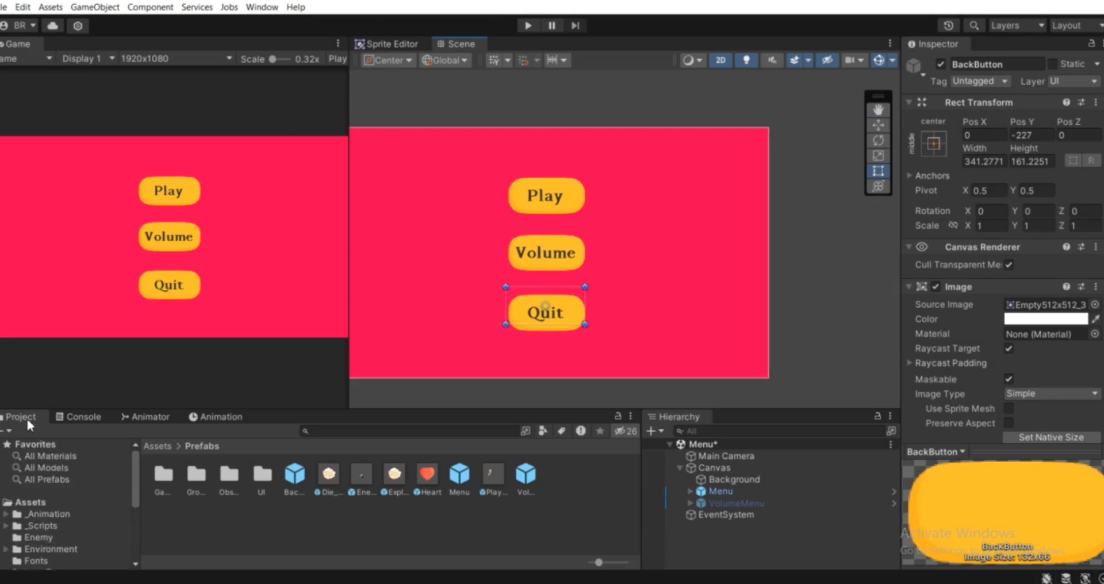
{"action": "right_click", "coordinate": [39, 501]}
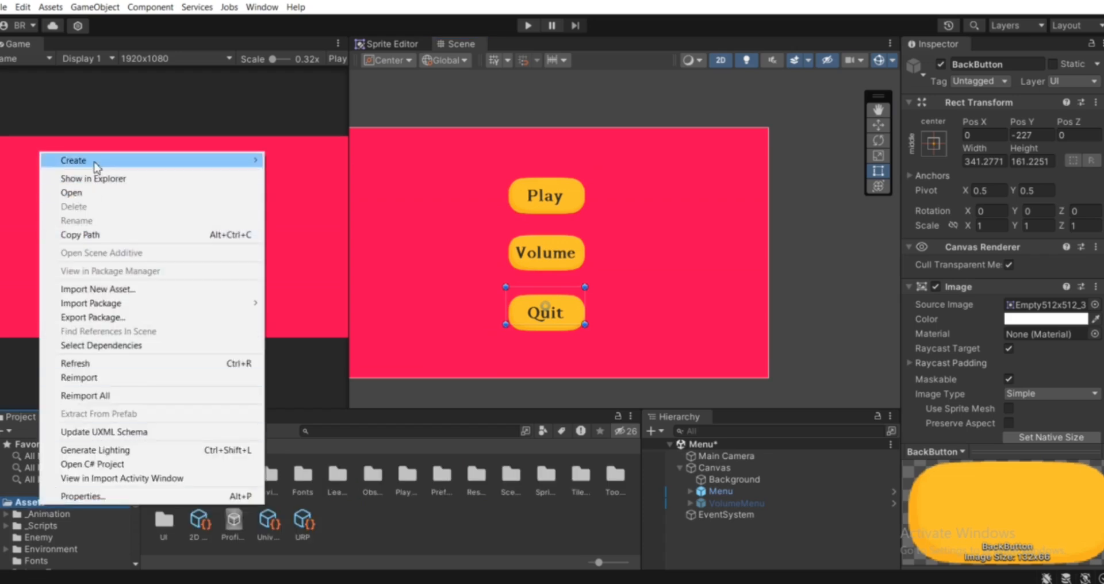
{"action": "mouse_move", "coordinate": [97, 167]}
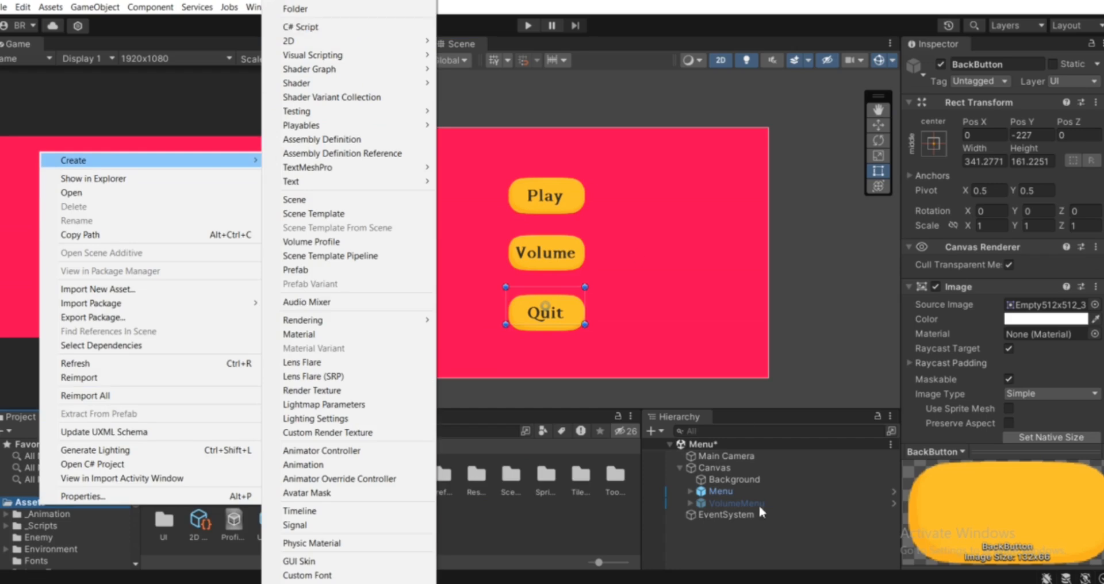
{"action": "left_click", "coordinate": [719, 560]}
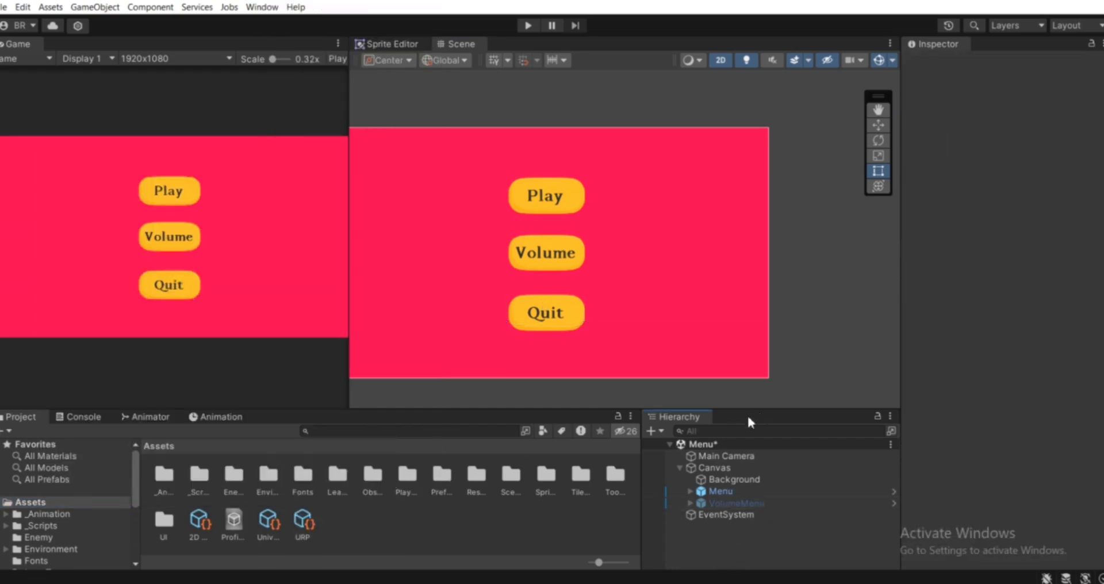
Step: Open the _Scripts folder in the project assets and inspect the SceneManageMent script
{"action": "scroll", "coordinate": [90, 519], "scroll_direction": "down", "scroll_amount": 5}
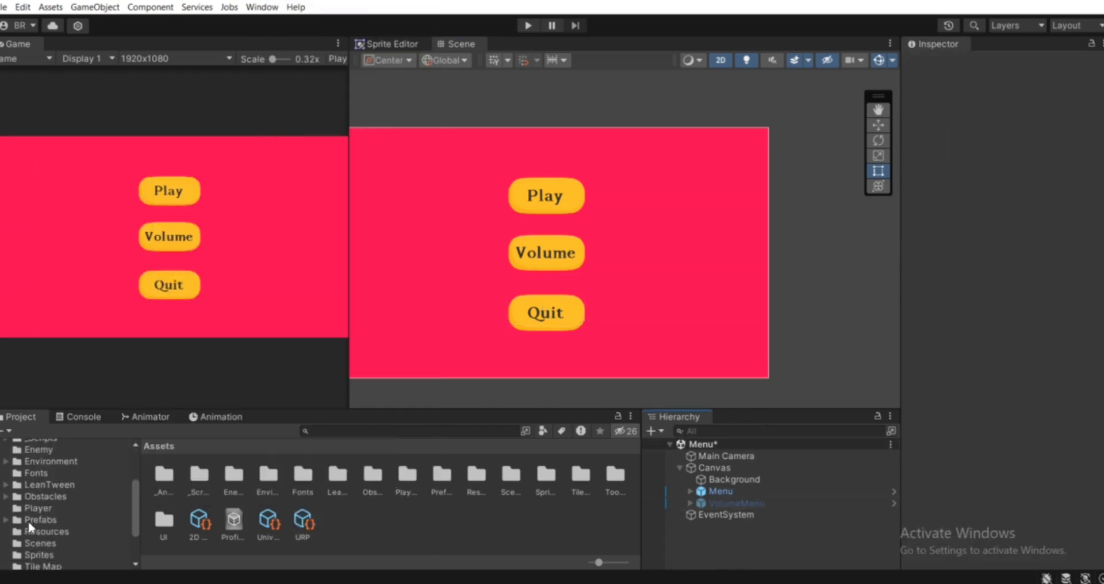
{"action": "scroll", "coordinate": [54, 476], "scroll_direction": "up", "scroll_amount": 5}
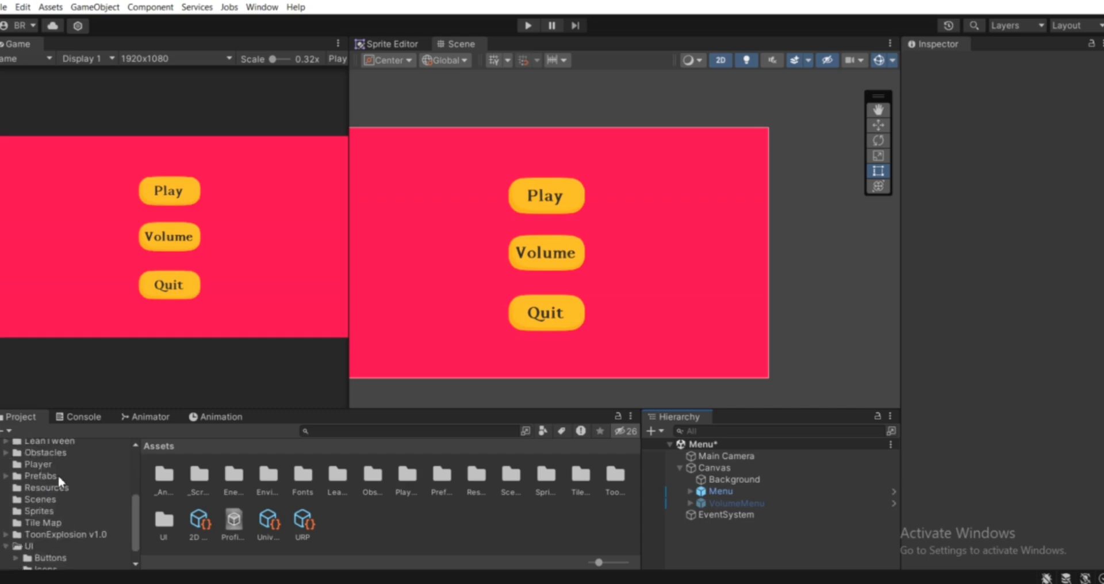
{"action": "left_click", "coordinate": [53, 523]}
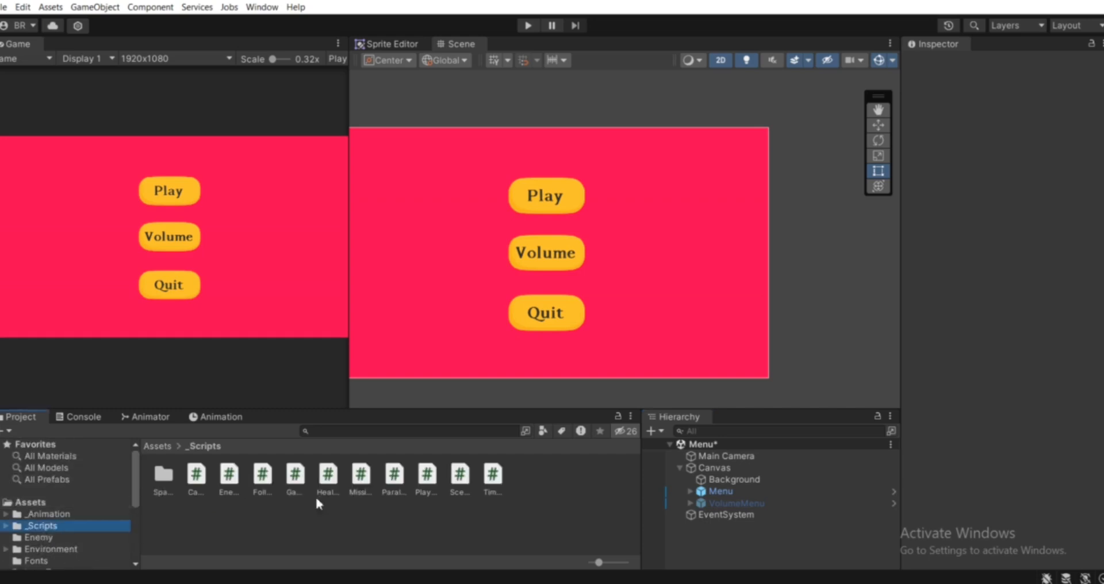
{"action": "left_click", "coordinate": [470, 477]}
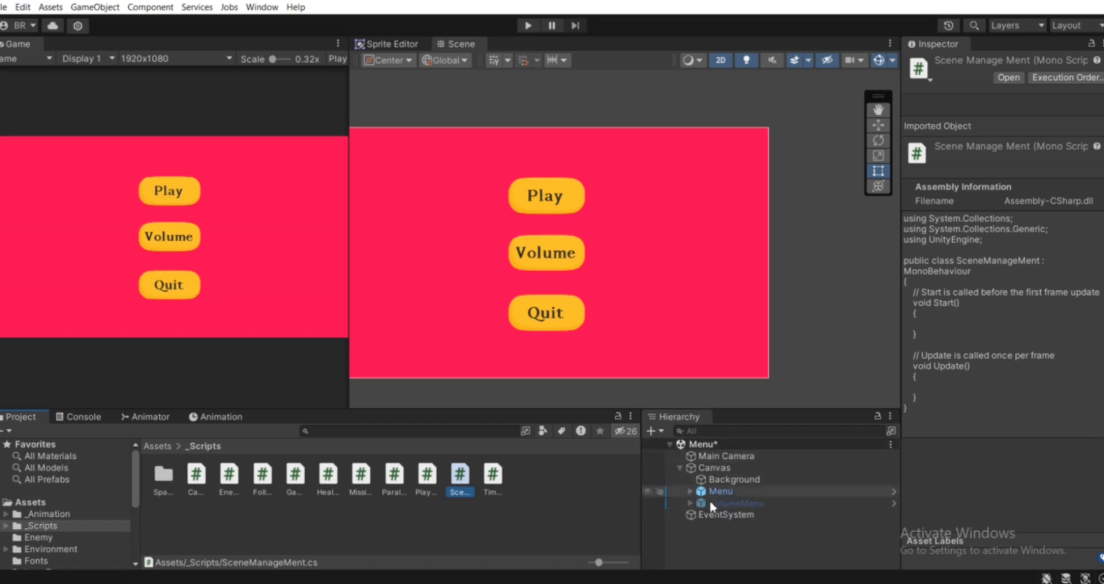
Step: Create an empty object named SceneManageMent at the root of the Menu scene and reset its Transform
{"action": "left_click", "coordinate": [680, 468]}
{"action": "left_click", "coordinate": [576, 531]}
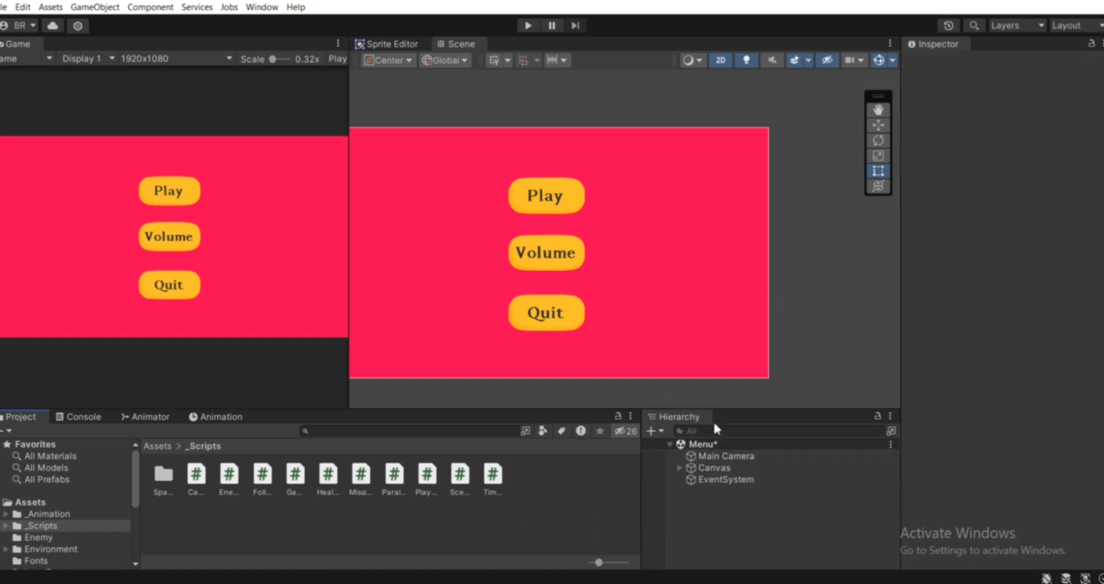
{"action": "right_click", "coordinate": [695, 510]}
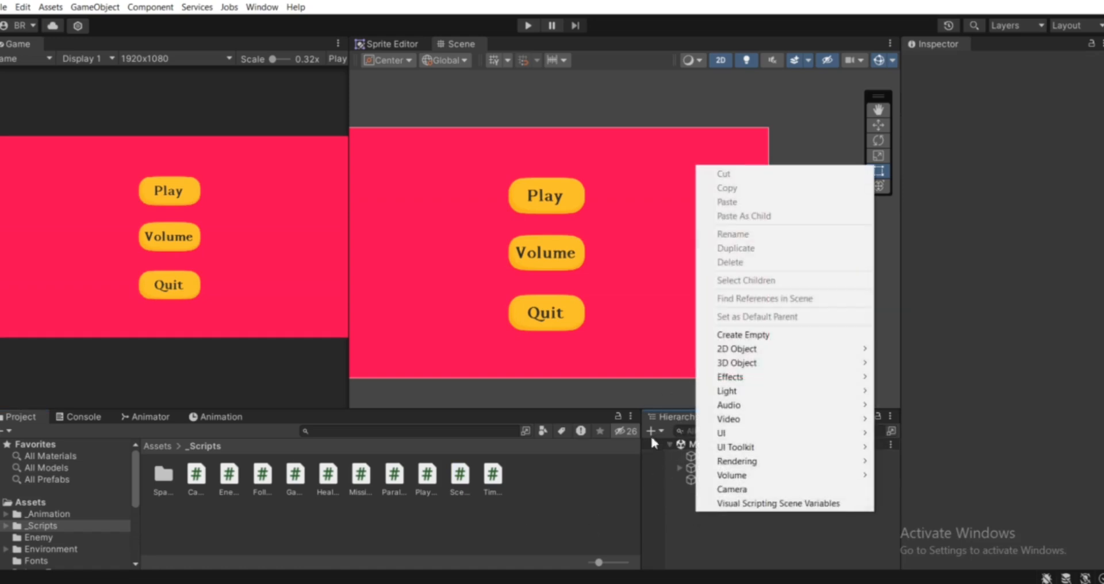
{"action": "left_click", "coordinate": [743, 335]}
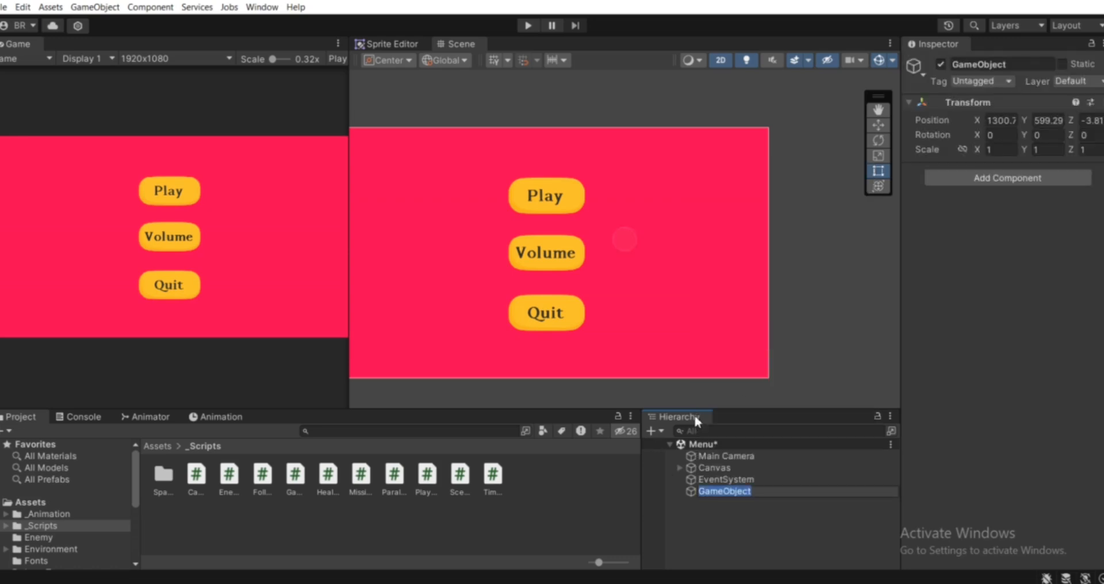
{"action": "type", "text": "SceneMan"}
{"action": "type", "text": "ageMent"}
{"action": "key", "text": "Return"}
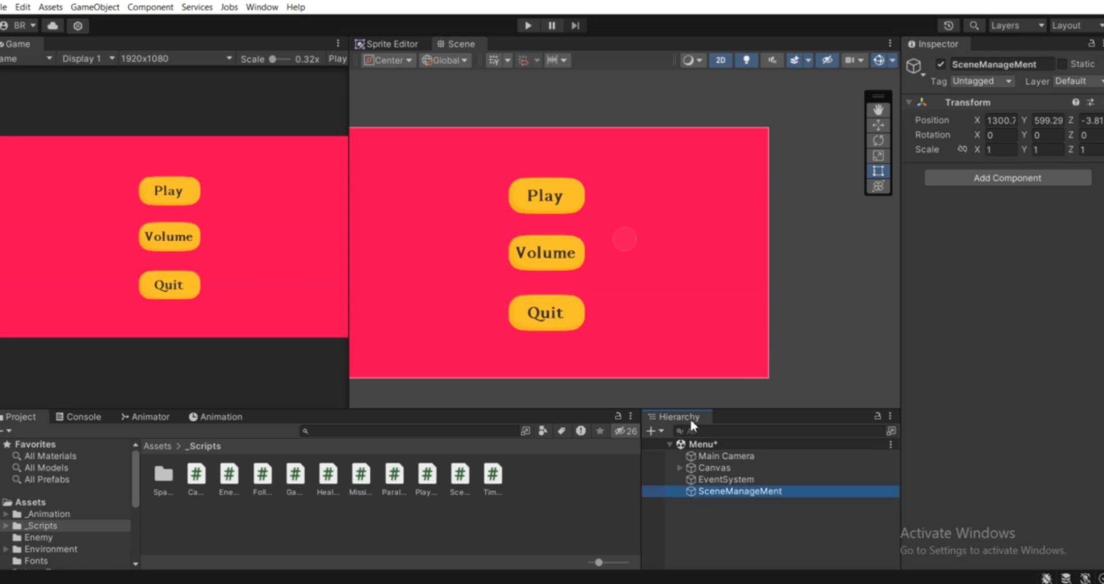
{"action": "right_click", "coordinate": [963, 102]}
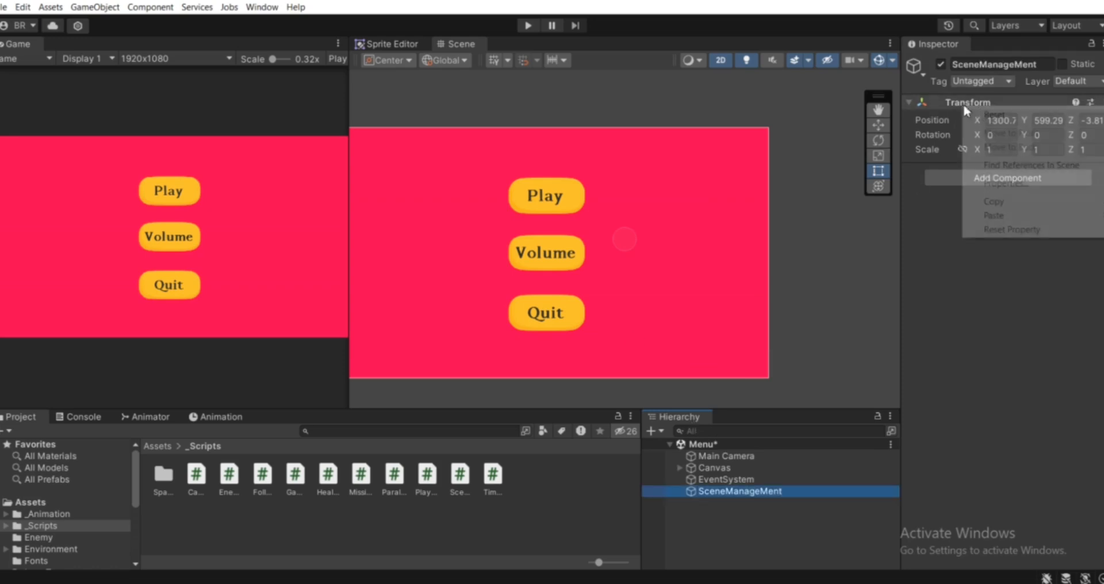
{"action": "left_click", "coordinate": [992, 110]}
Step: Attach the SceneManageMent script from the _Scripts folder to the SceneManageMent object
{"action": "left_click", "coordinate": [460, 477]}
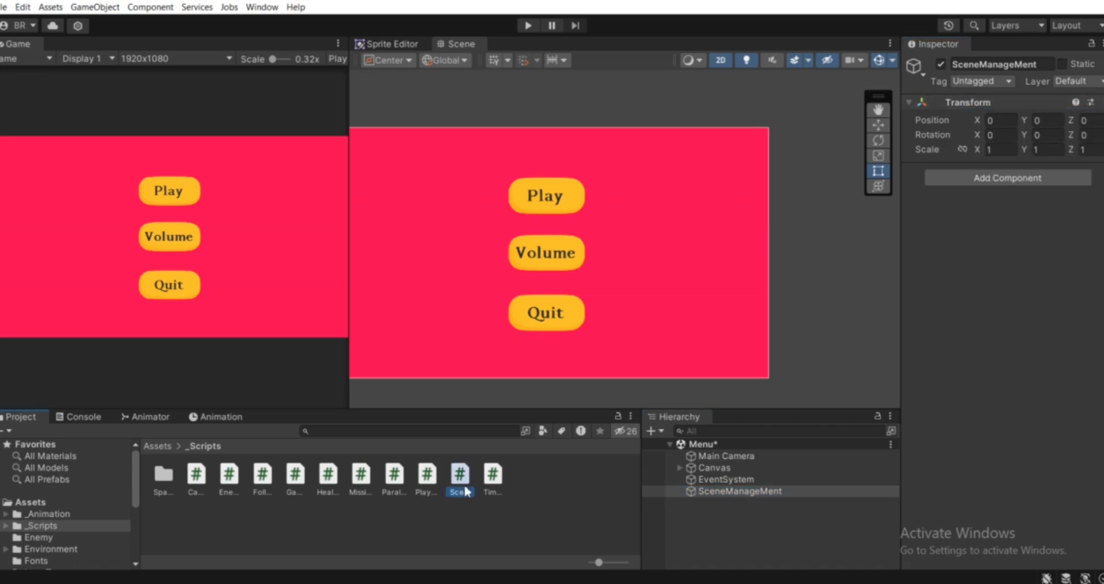
{"action": "left_click", "coordinate": [715, 490]}
{"action": "left_click_drag", "start_coordinate": [460, 477], "coordinate": [1013, 288]}
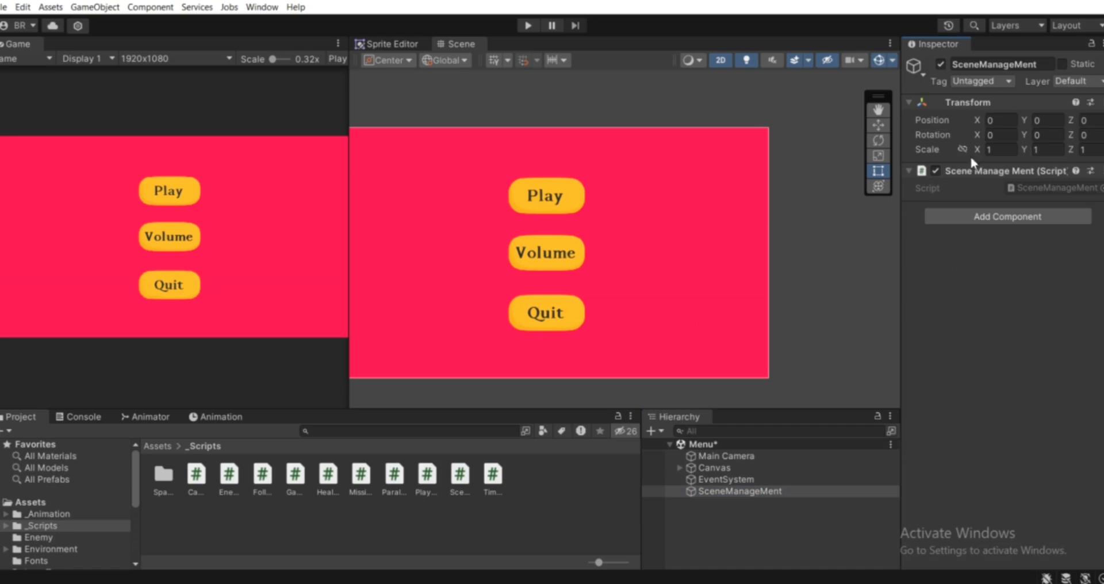
Step: Open the attached SceneManageMent script in Visual Studio and delete its Start and Update methods with their comments
{"action": "left_click", "coordinate": [1036, 185]}
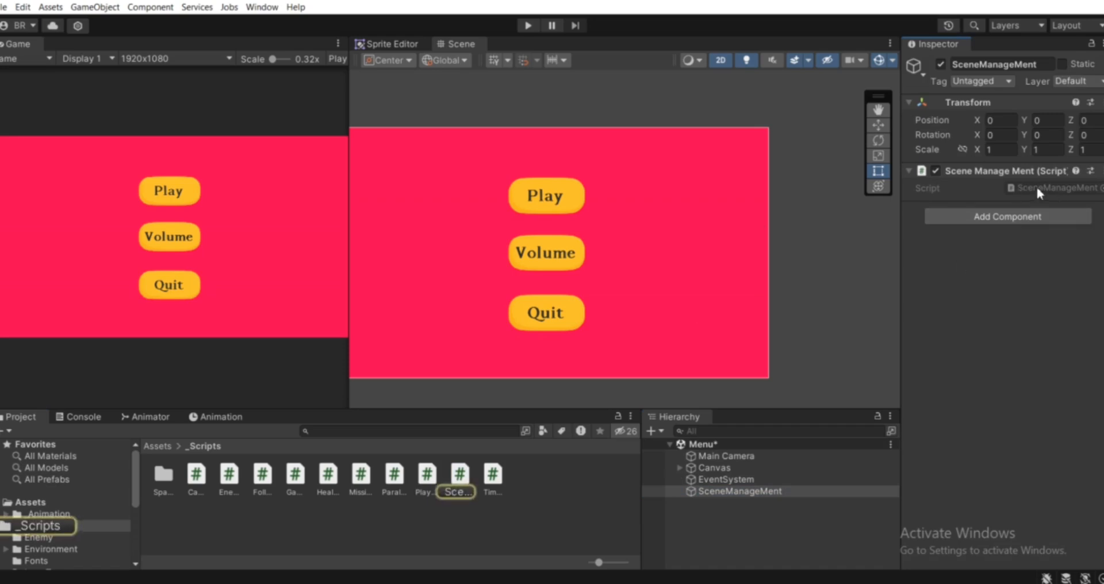
{"action": "double_click", "coordinate": [1015, 181]}
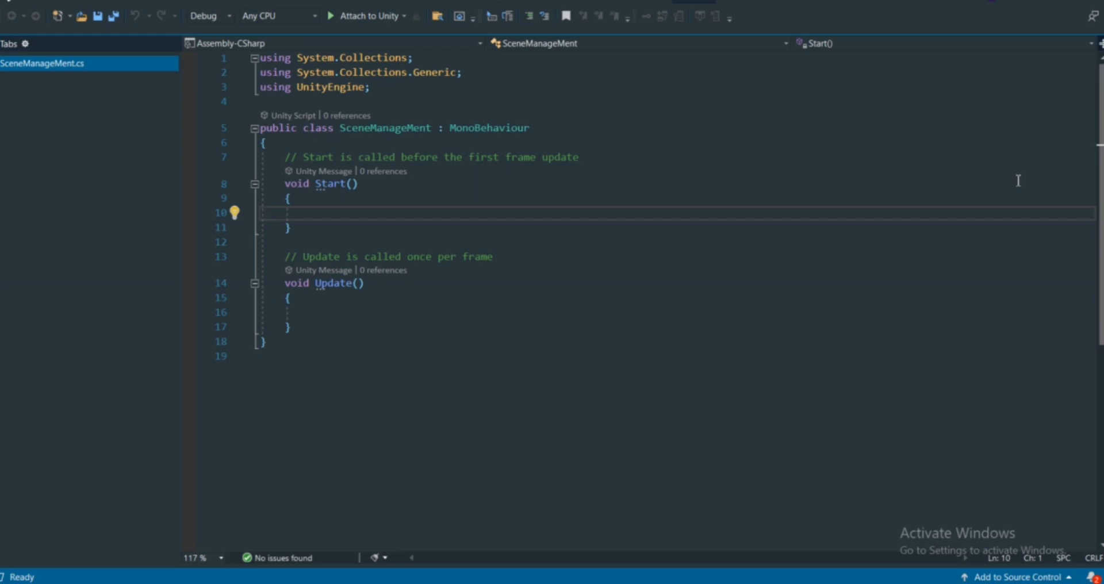
{"action": "scroll", "coordinate": [374, 219], "scroll_direction": "up", "scroll_amount": 1}
{"action": "left_click_drag", "start_coordinate": [291, 328], "coordinate": [272, 256]}
{"action": "left_click_drag", "start_coordinate": [268, 176], "coordinate": [286, 168]}
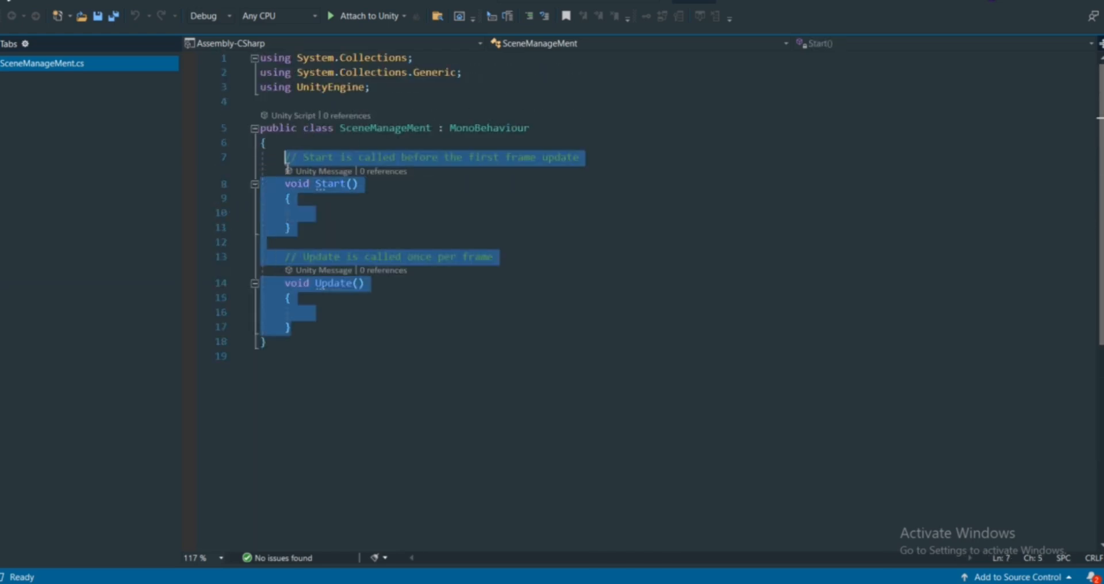
{"action": "key", "text": "BackSpace"}
{"action": "left_click", "coordinate": [554, 225]}
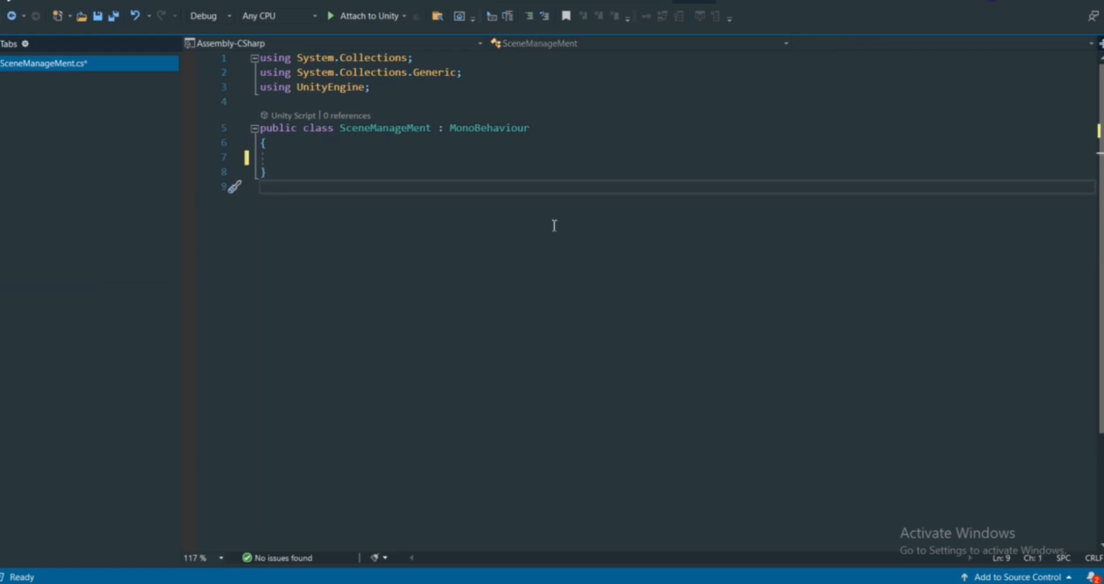
{"action": "left_click", "coordinate": [411, 156]}
Step: Replace the System.Collections and System.Collections.Generic directives with "using UnityEngine.SceneManagement;" at the start of the script
{"action": "left_click_drag", "start_coordinate": [260, 87], "coordinate": [260, 58]}
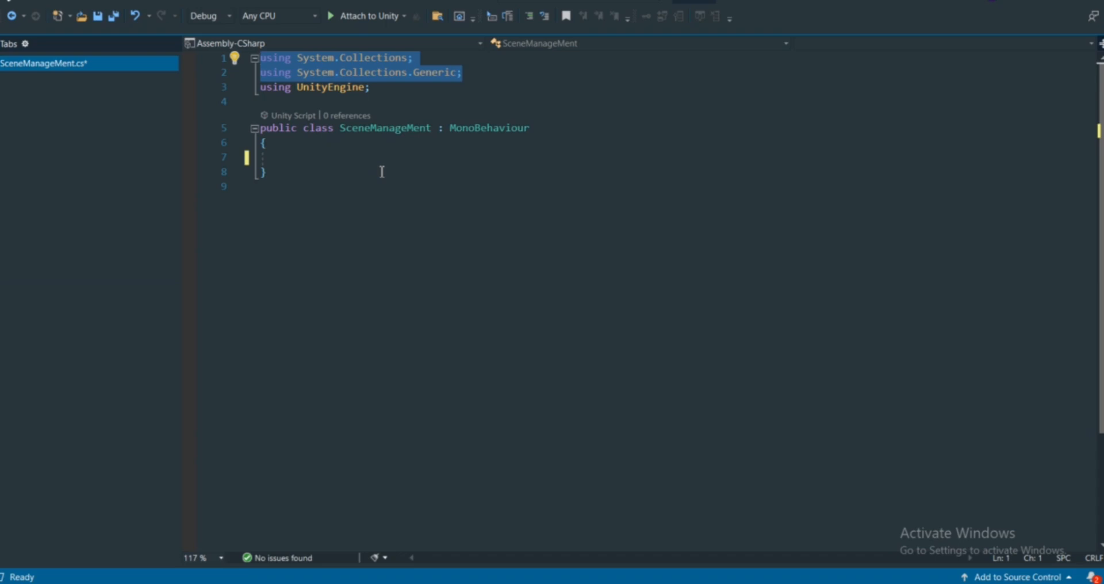
{"action": "type", "text": "using UnityEngin"}
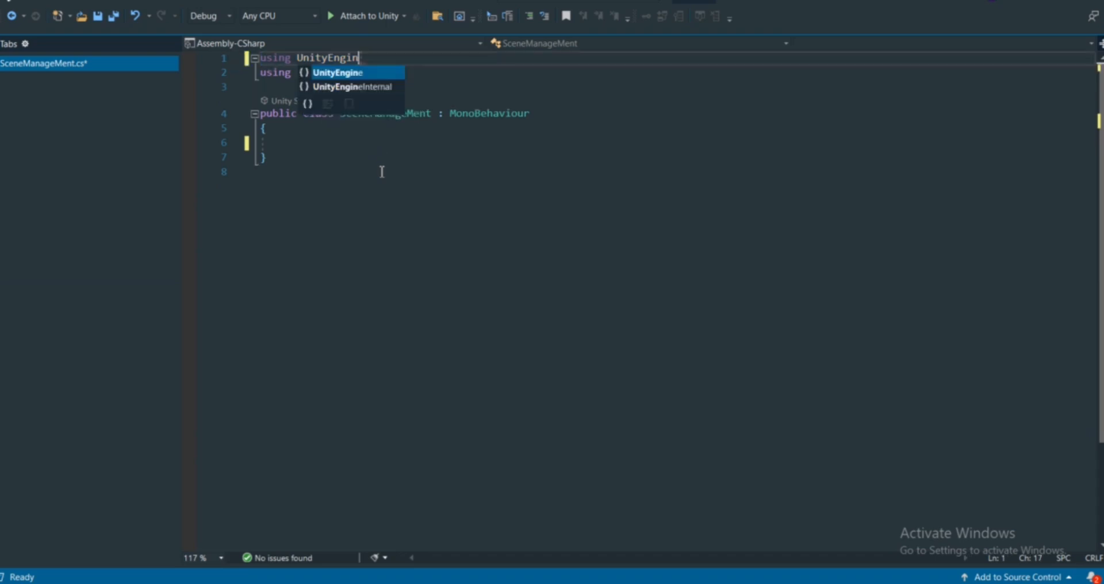
{"action": "type", "text": "e.se"}
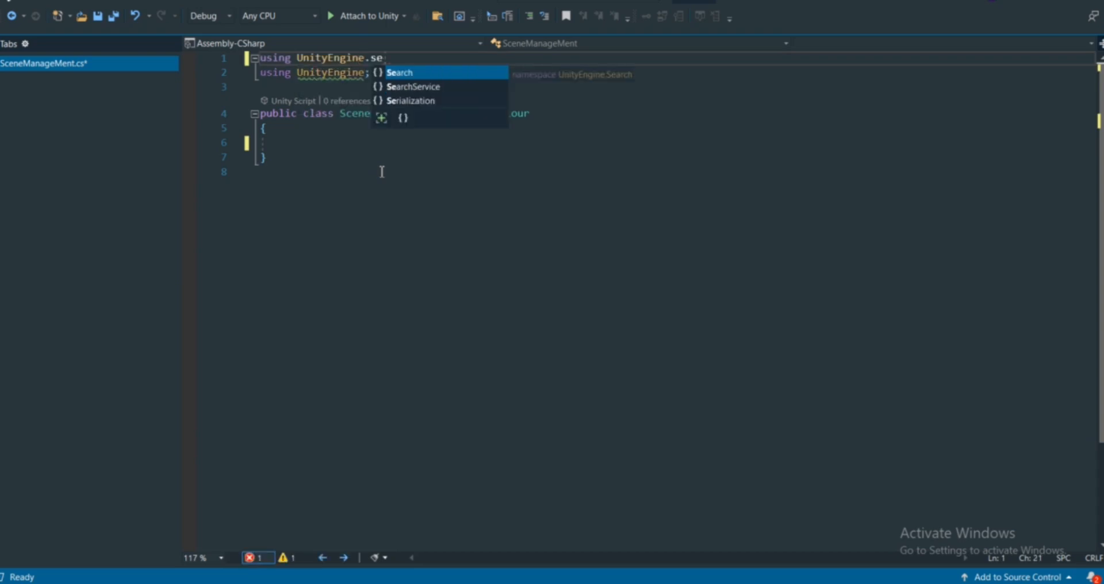
{"action": "key", "text": "BackSpace"}
{"action": "type", "text": "\\"}
{"action": "key", "text": "Return"}
{"action": "key", "text": "BackSpace"}
{"action": "key", "text": "BackSpace"}
{"action": "key", "text": "BackSpace"}
{"action": "key", "text": "BackSpace"}
{"action": "type", "text": "SceneManagement"}
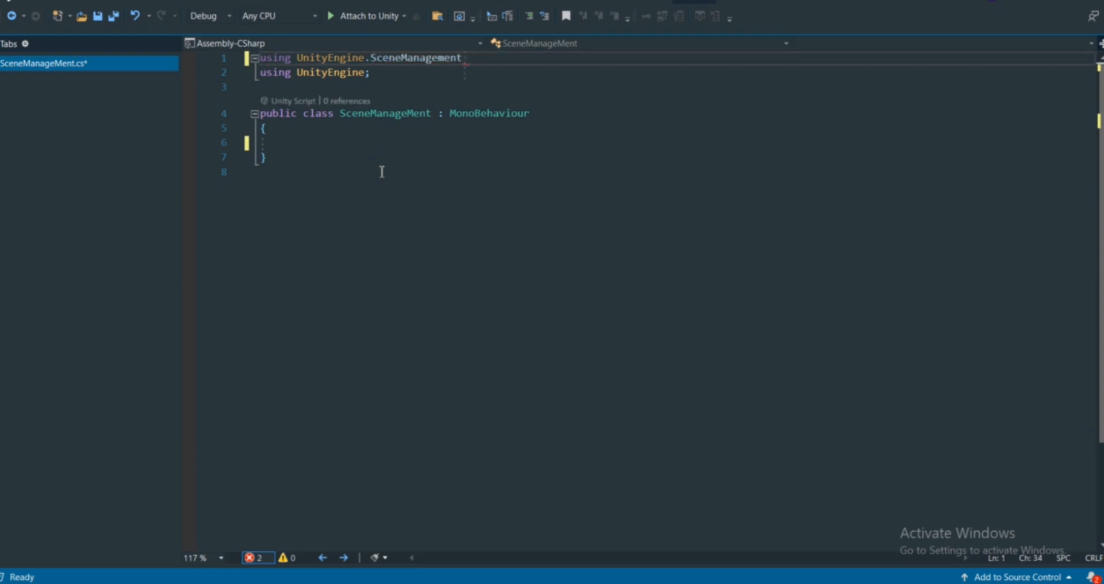
{"action": "type", "text": ";"}
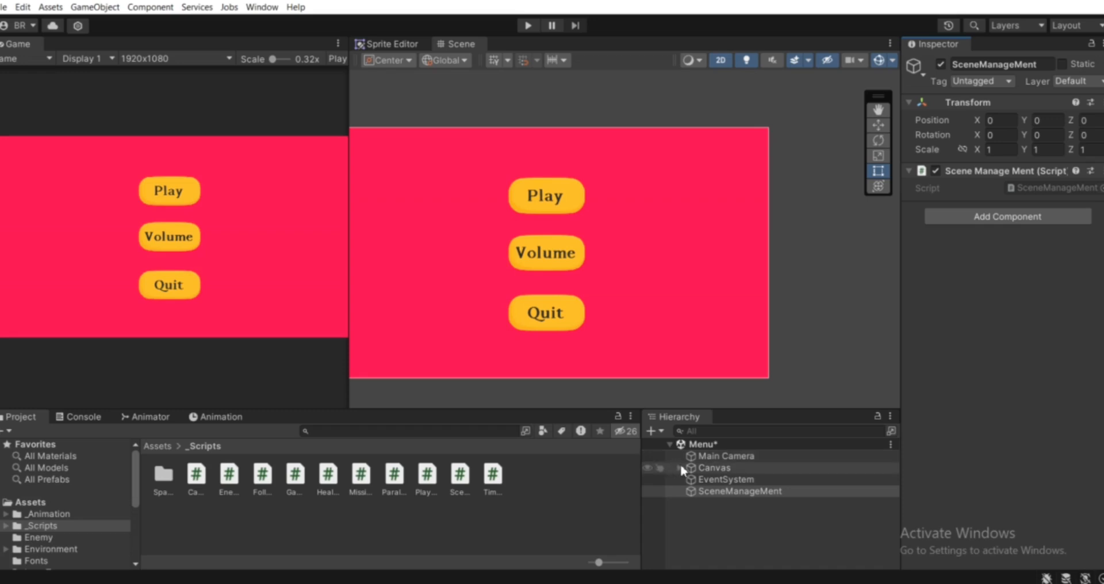
Step: In Unity, expand the Canvas, select PlayButton under Menu and examine its Button component's On Click list
{"action": "left_click", "coordinate": [682, 467]}
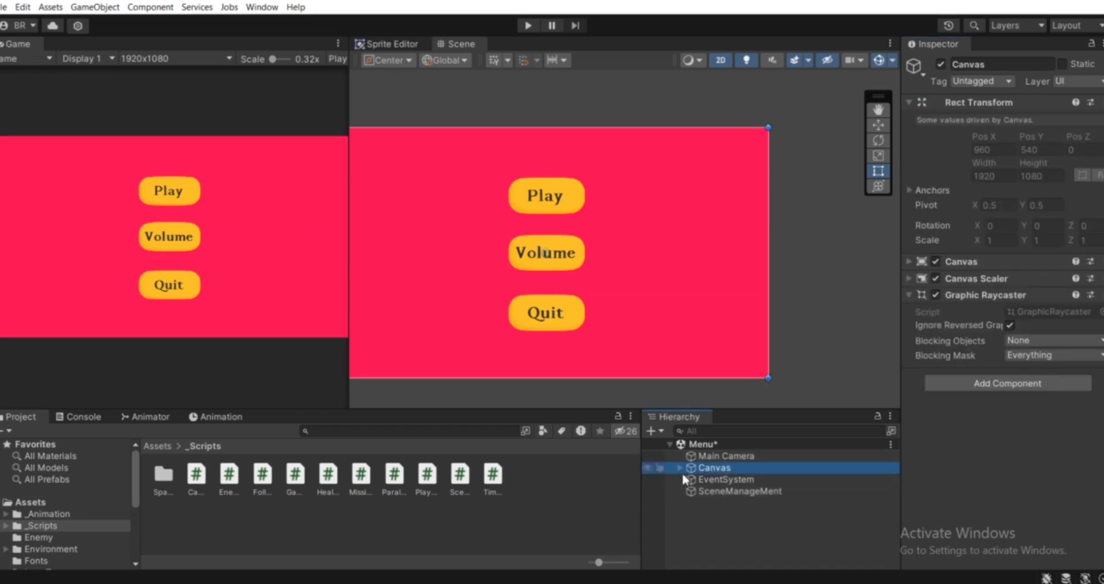
{"action": "key", "text": "Right"}
{"action": "left_click", "coordinate": [722, 491]}
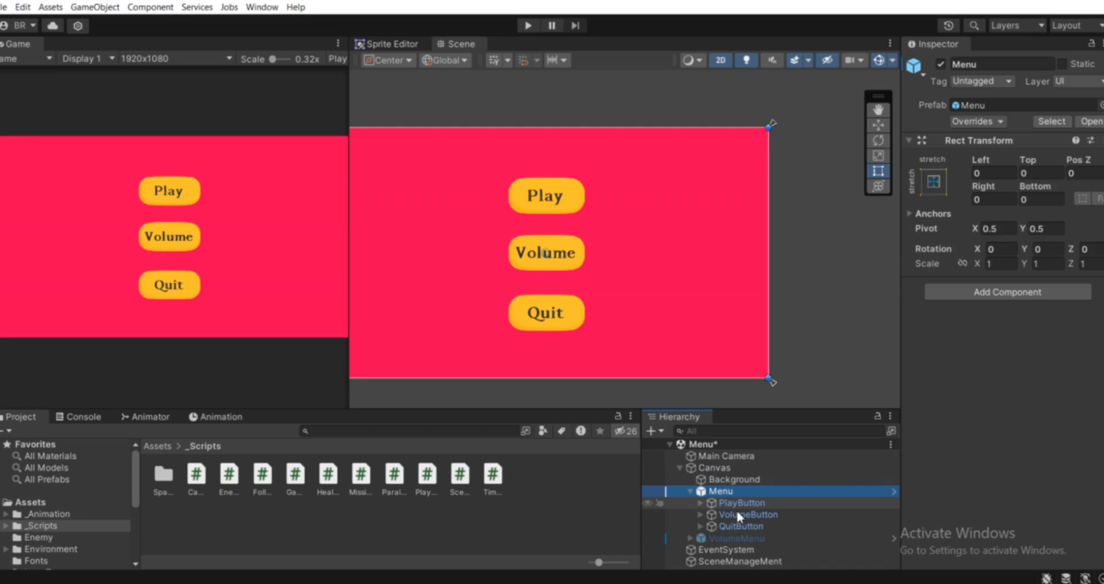
{"action": "left_click", "coordinate": [737, 504]}
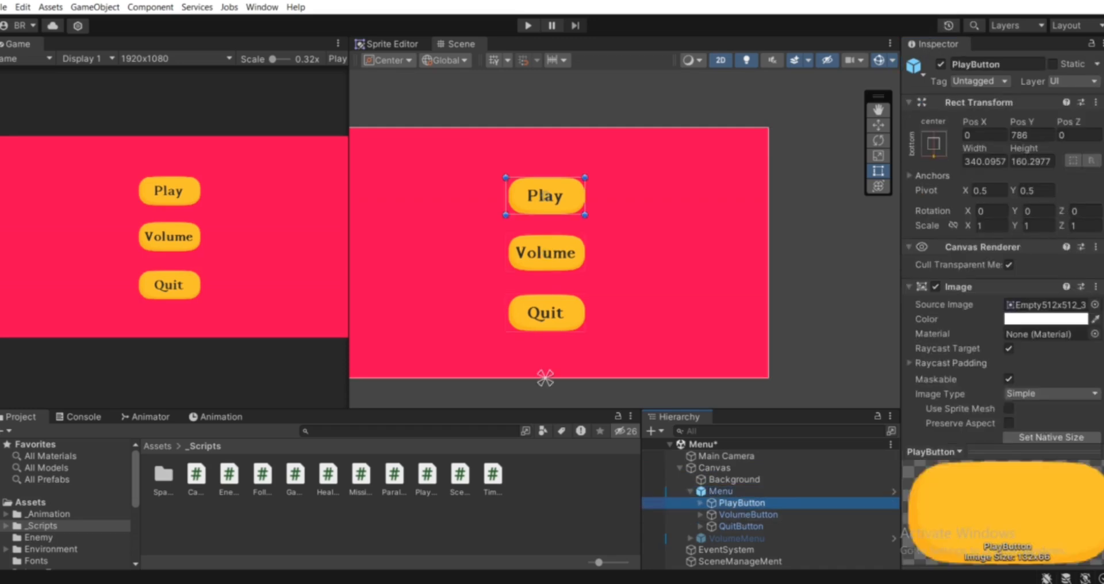
{"action": "scroll", "coordinate": [924, 260], "scroll_direction": "down", "scroll_amount": 10}
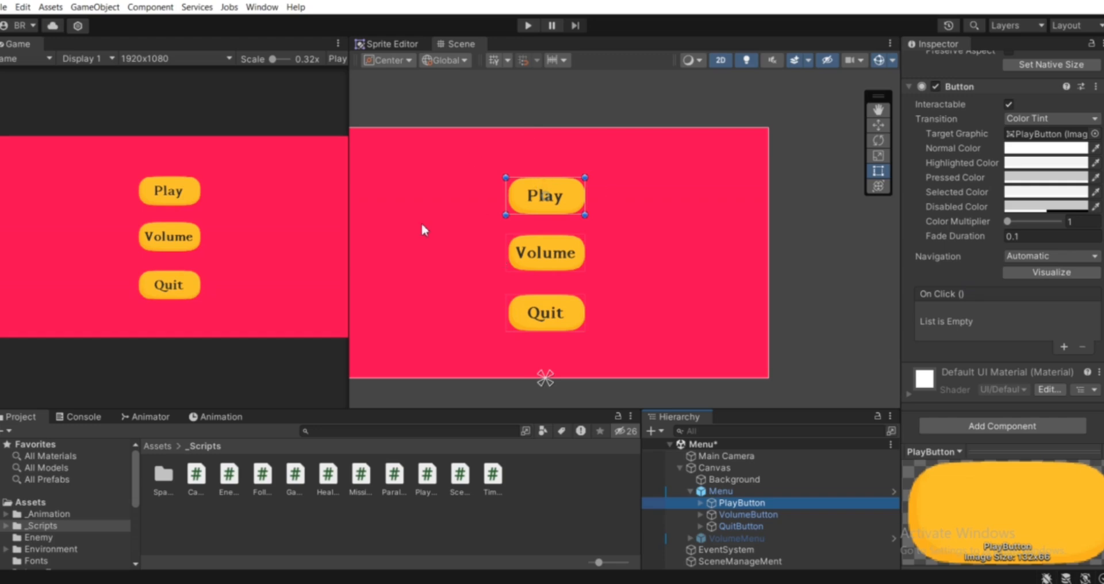
{"action": "middle_click_drag", "start_coordinate": [503, 202], "coordinate": [602, 248]}
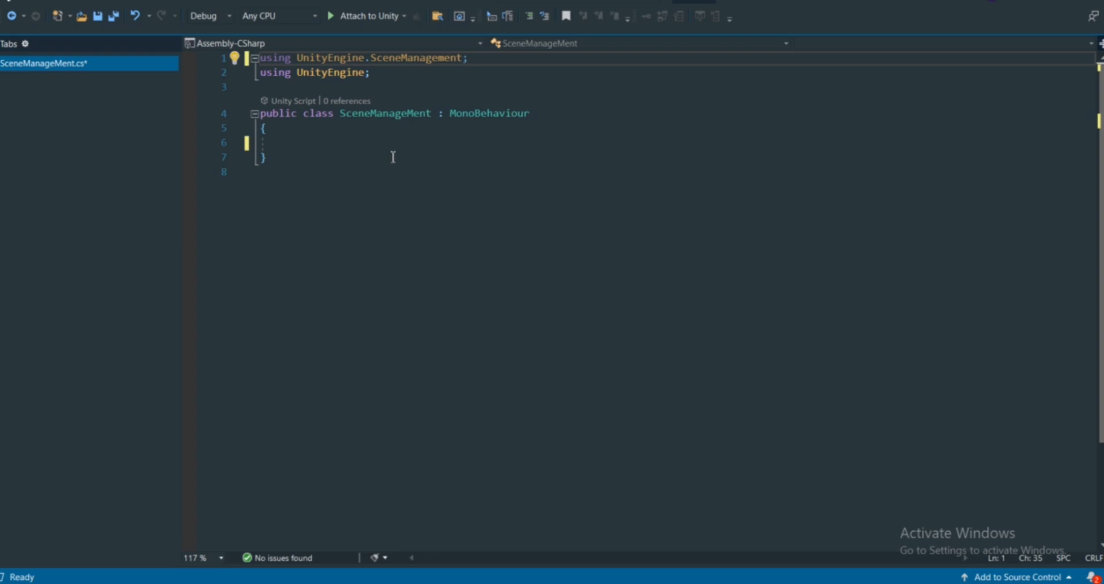
Step: In Visual Studio, add an empty "public void PlayGame()" method to the SceneManageMent class
{"action": "left_click", "coordinate": [394, 141]}
{"action": "type", "text": "public"}
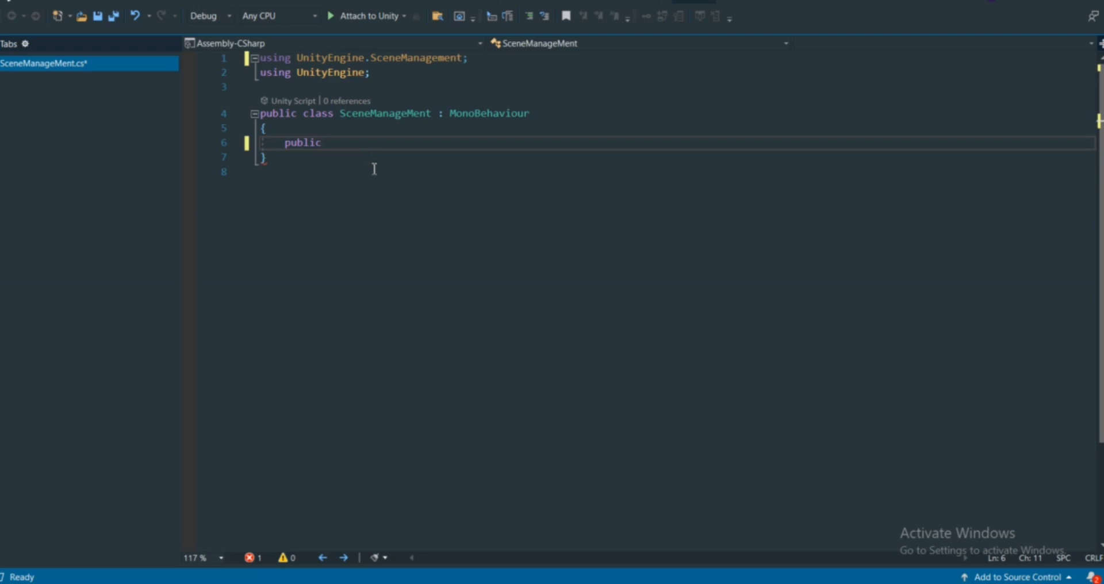
{"action": "type", "text": "void Play"}
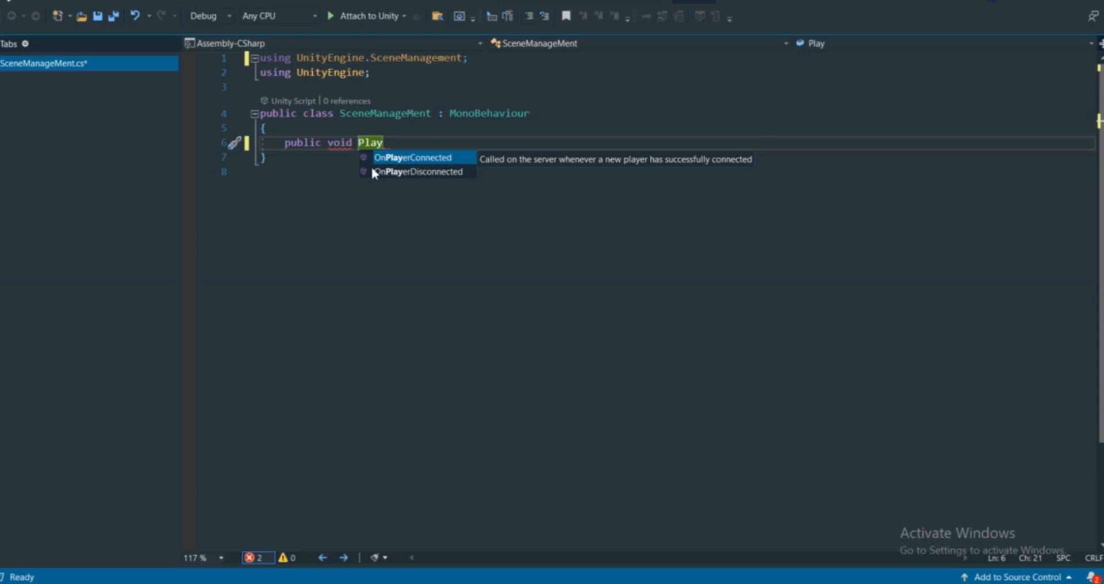
{"action": "type", "text": "Game"}
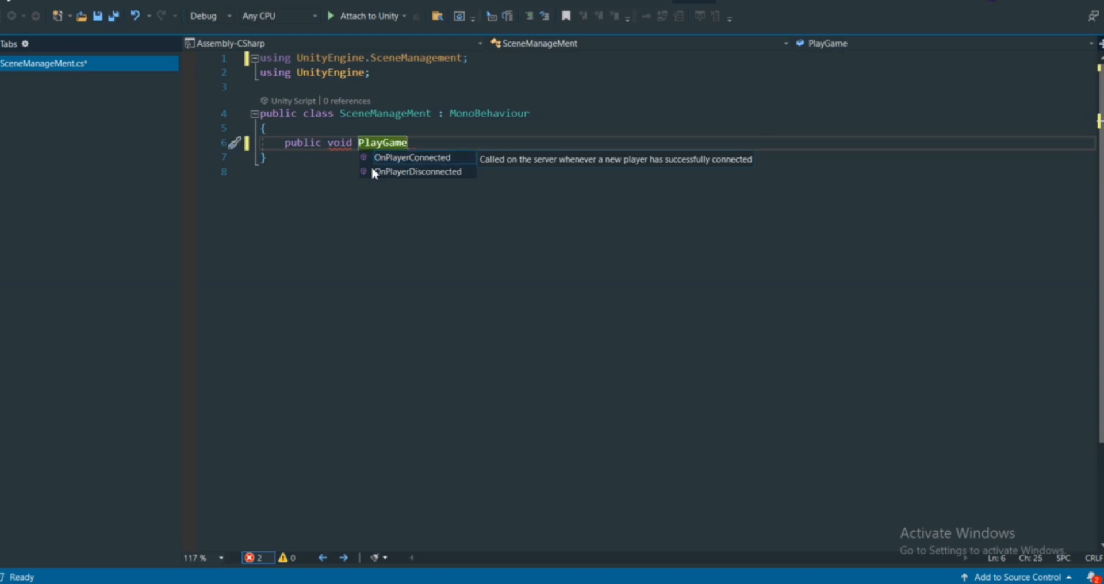
{"action": "type", "text": "() { }"}
{"action": "key", "text": "Return"}
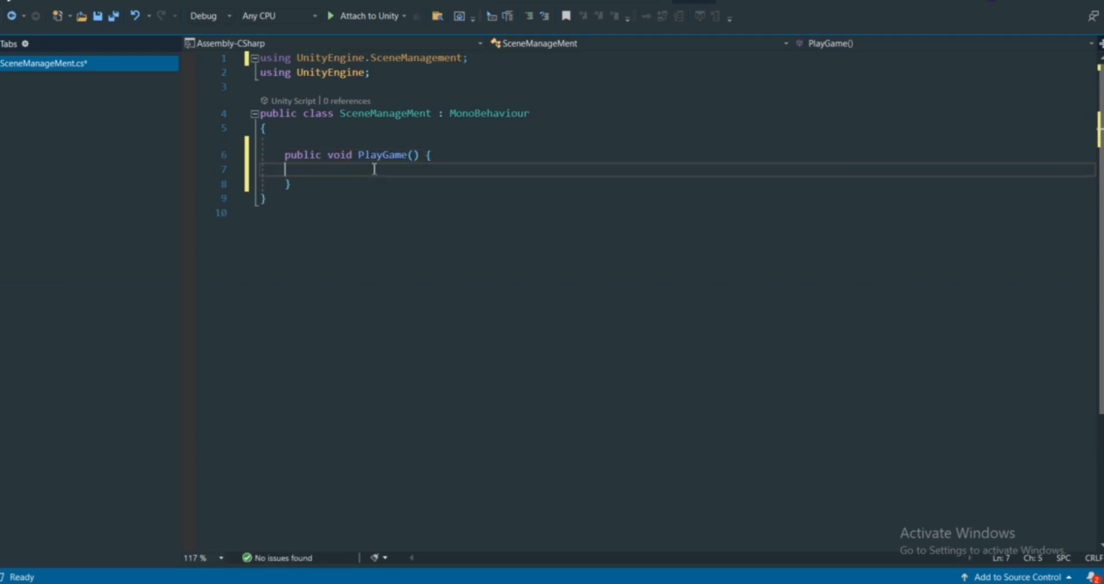
{"action": "left_click_drag", "start_coordinate": [302, 185], "coordinate": [286, 163]}
{"action": "left_click", "coordinate": [398, 257]}
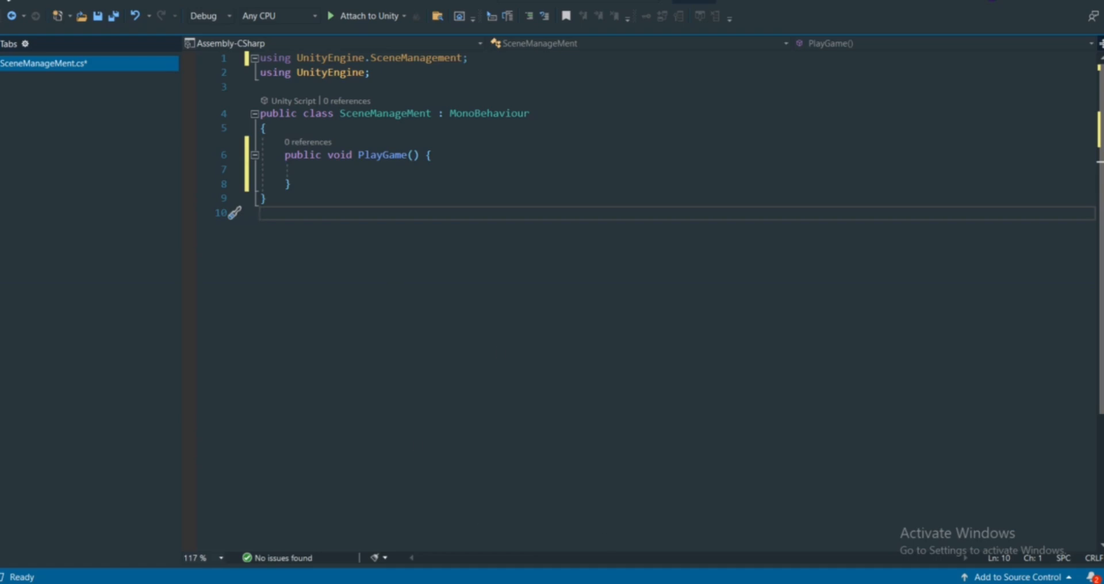
Step: Switch to Unity, check the Scenes In Build list in the Build Settings for the game scene's name, and close them
{"action": "left_click", "coordinate": [511, 566]}
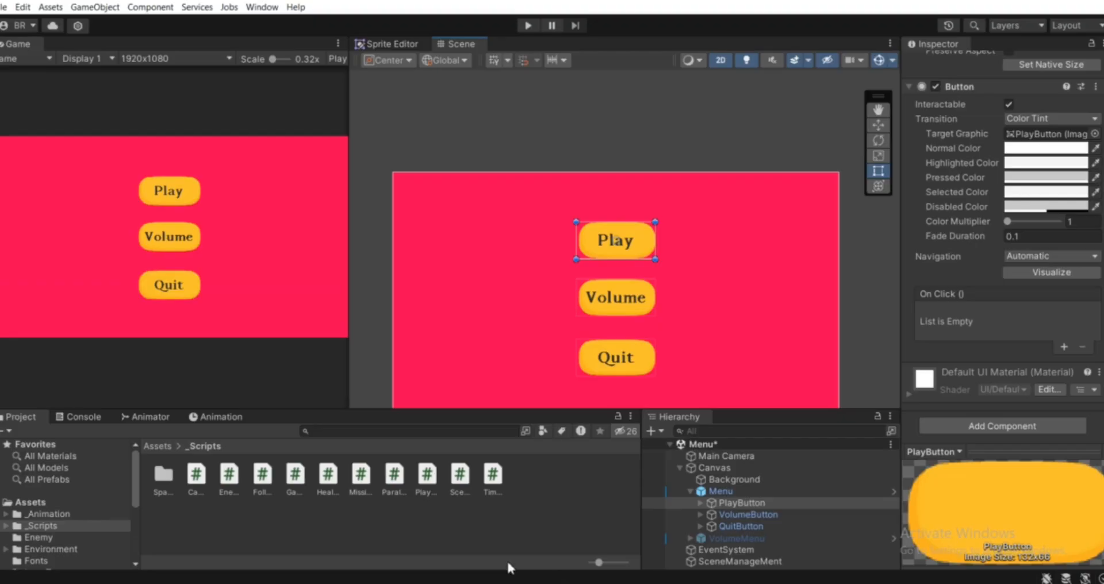
{"action": "left_click", "coordinate": [4, 7]}
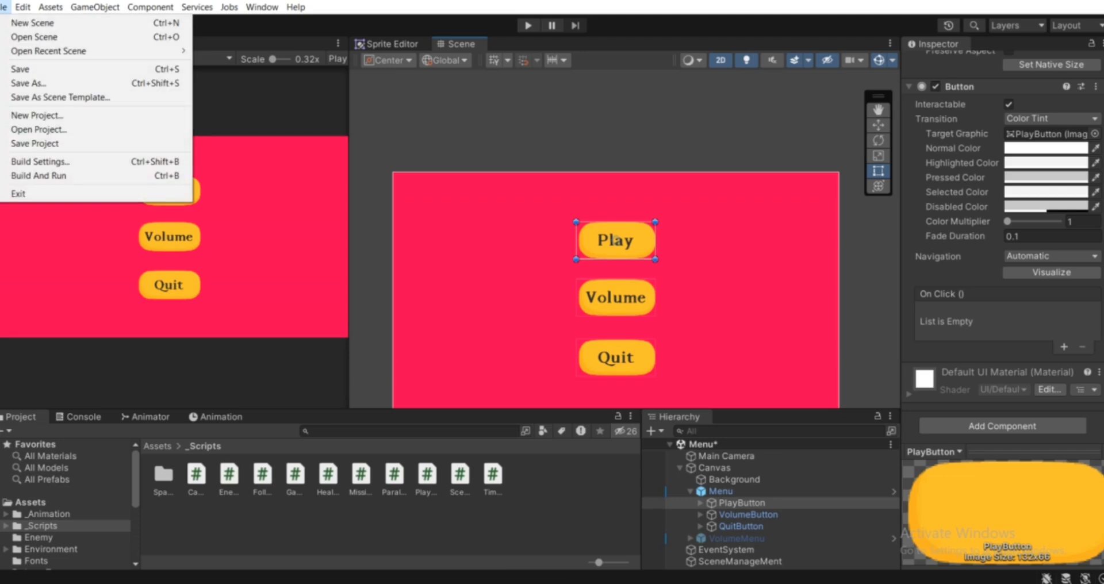
{"action": "left_click", "coordinate": [39, 161]}
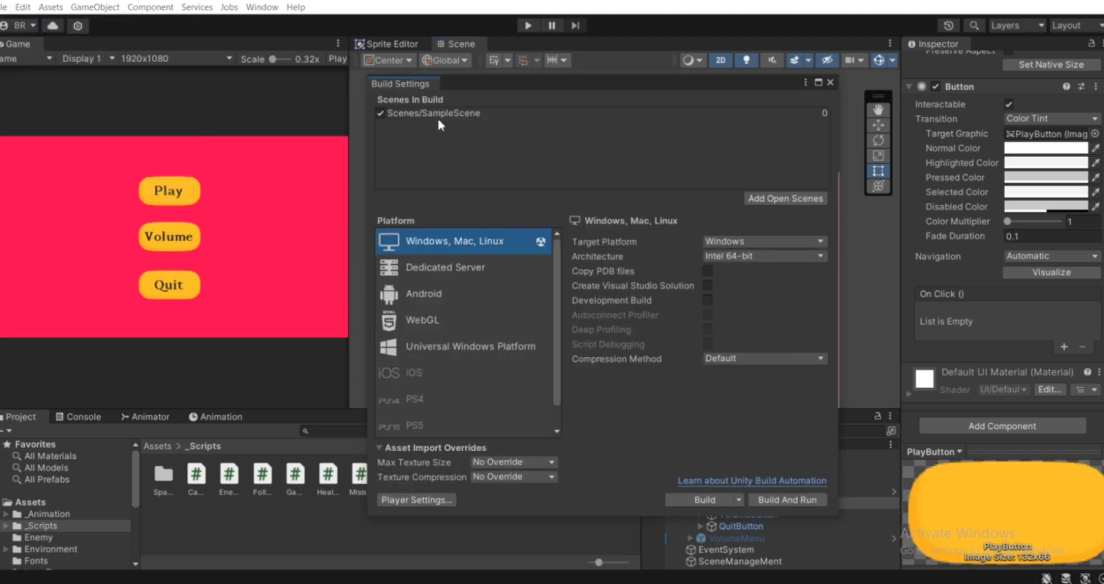
{"action": "left_click", "coordinate": [454, 114]}
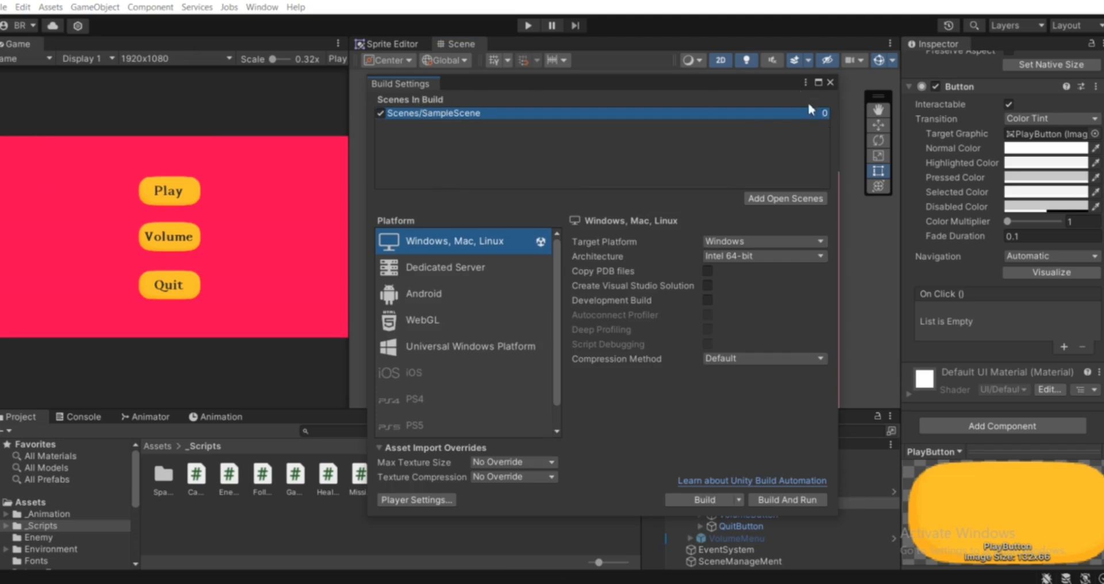
{"action": "left_click", "coordinate": [830, 82]}
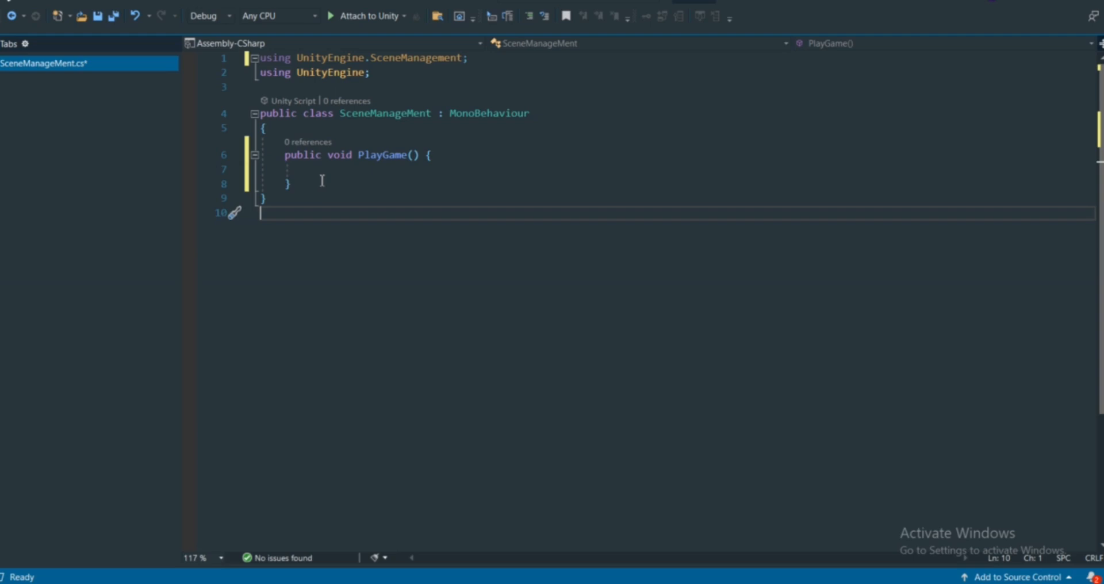
Step: In Visual Studio, add SceneManager.LoadScene("SampleScene"); to PlayGame, save the script, and switch back to Unity
{"action": "type", "text": "SceneManager"}
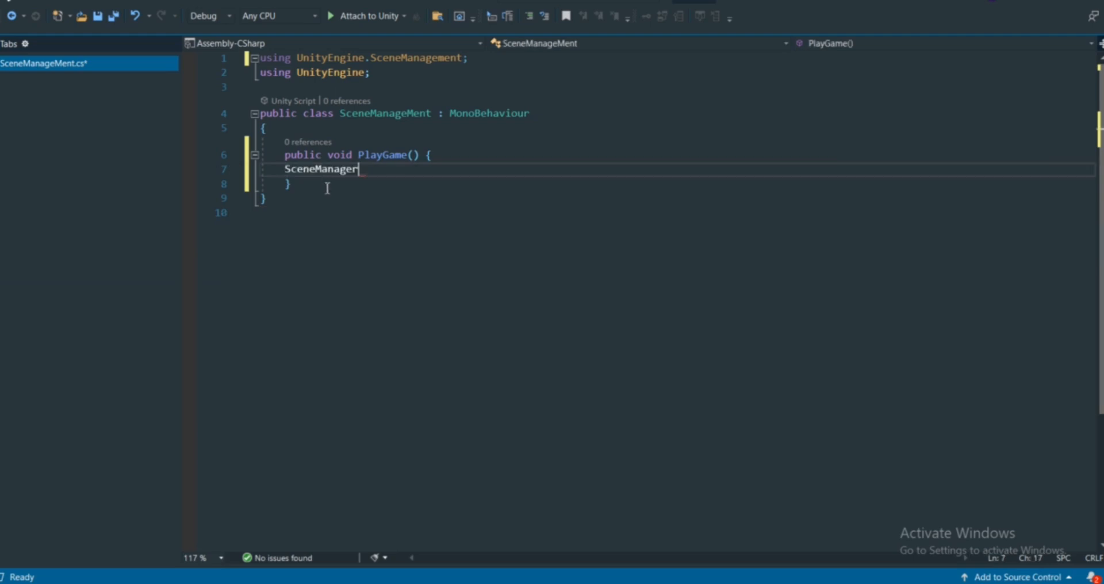
{"action": "type", "text": ".lo"}
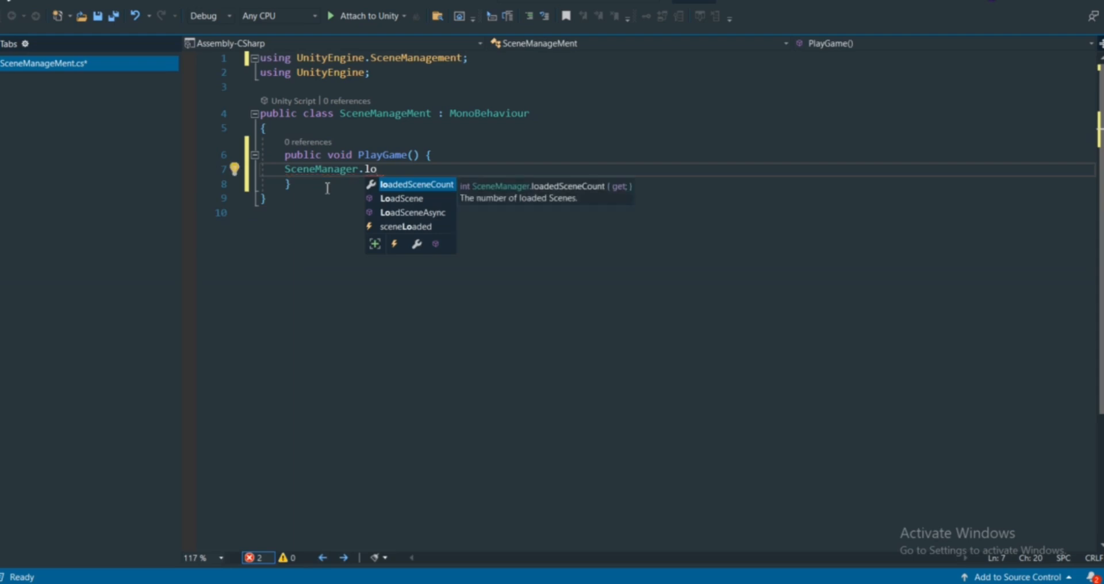
{"action": "key", "text": "Down"}
{"action": "type", "text": "("}
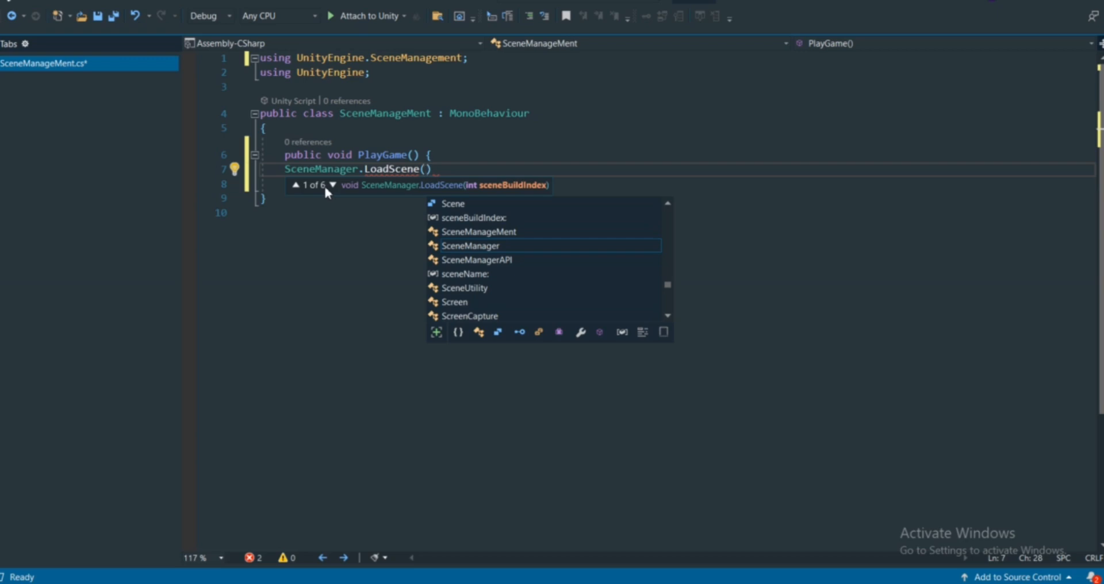
{"action": "type", "text": "\""}
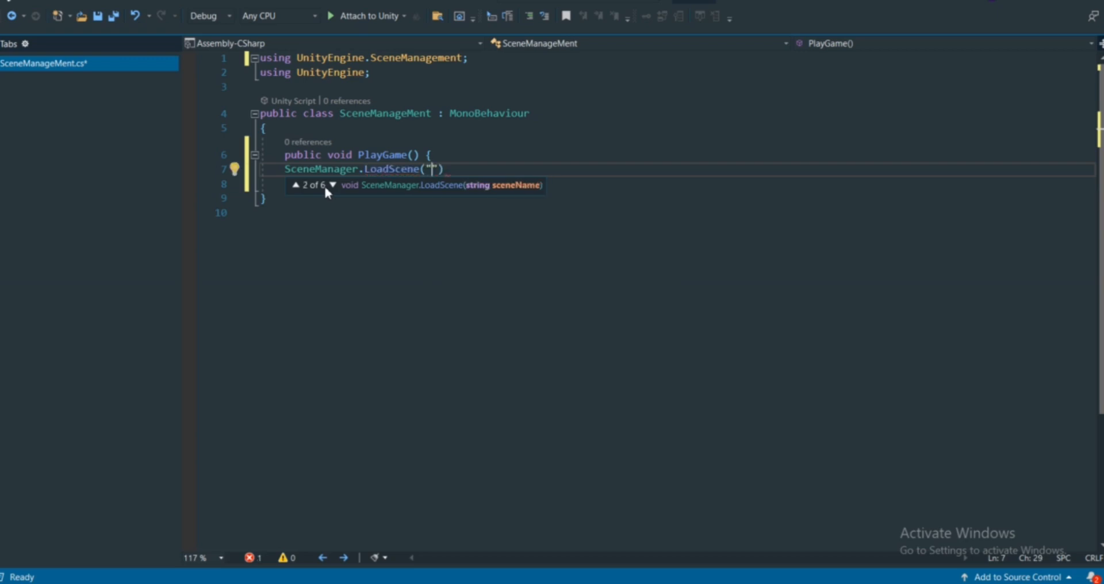
{"action": "type", "text": "Sample"}
{"action": "type", "text": "S"}
{"action": "type", "text": "cene"}
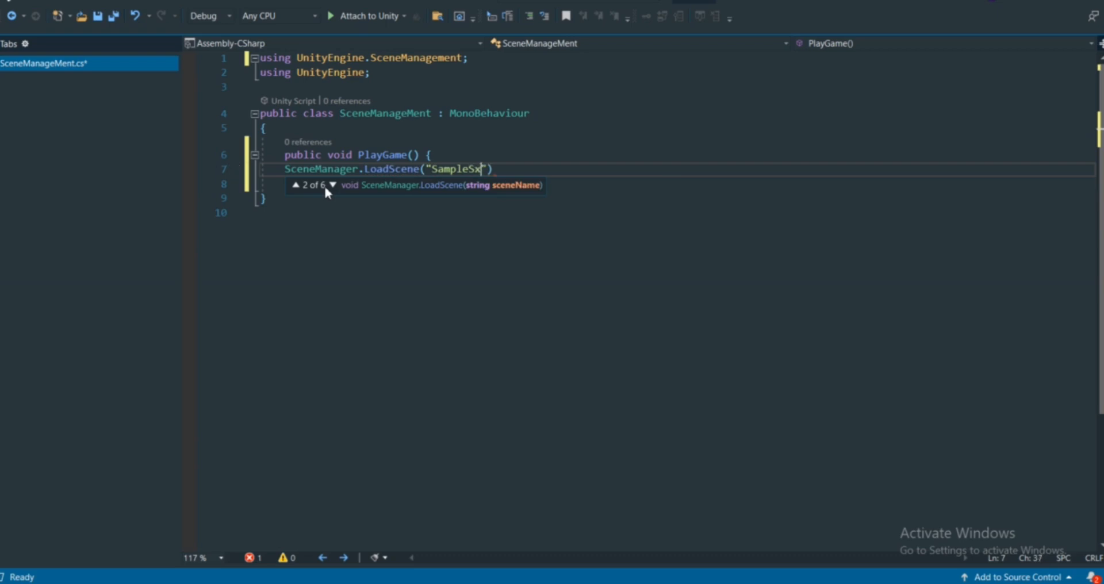
{"action": "key", "text": "Page_Up"}
{"action": "left_click", "coordinate": [522, 168]}
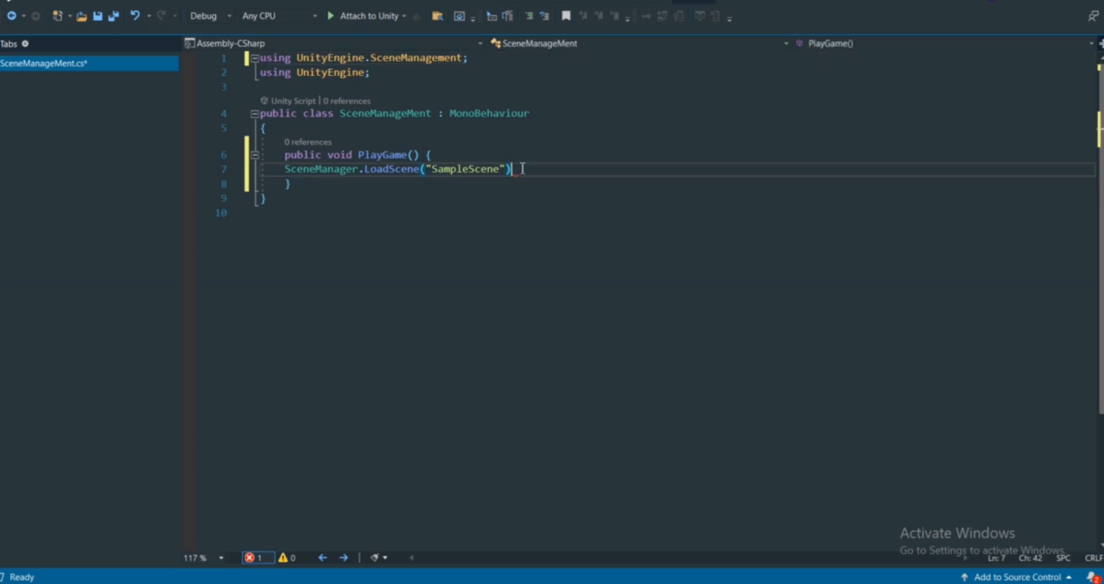
{"action": "type", "text": ";"}
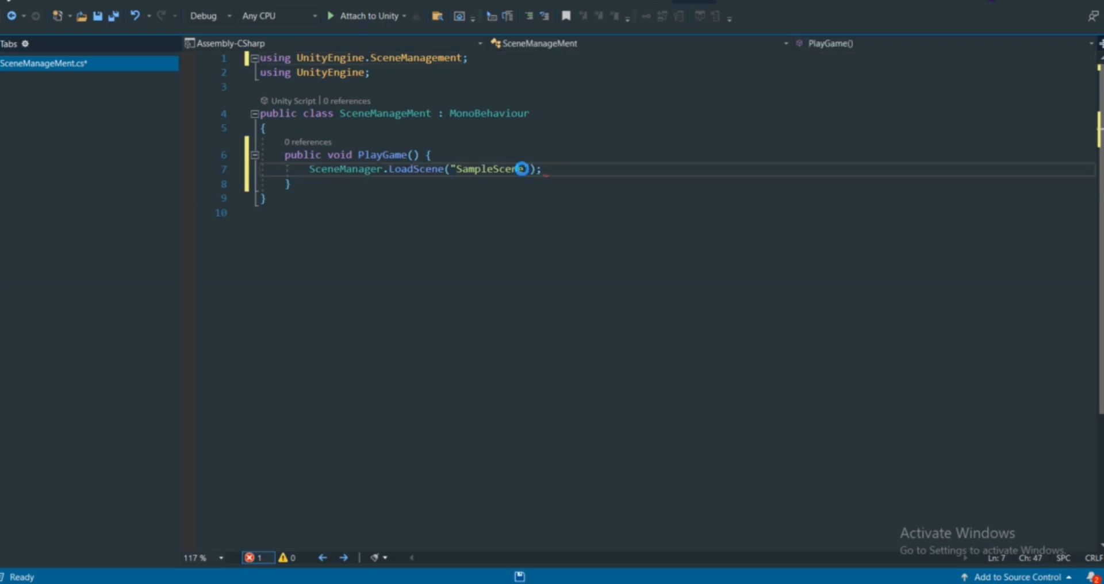
{"action": "key", "text": "ctrl+s"}
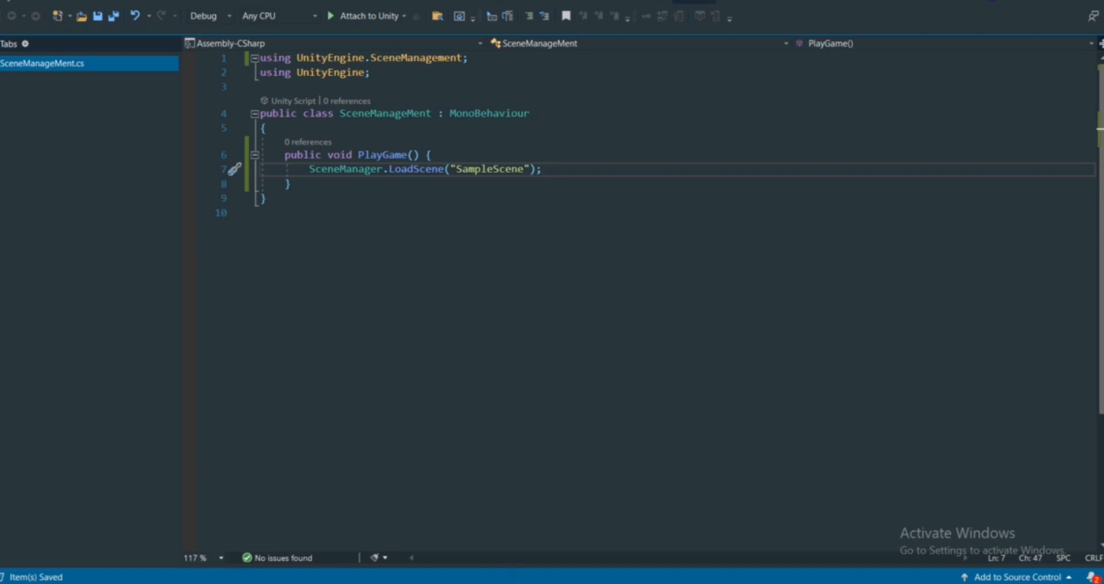
{"action": "key", "text": "alt+Tab"}
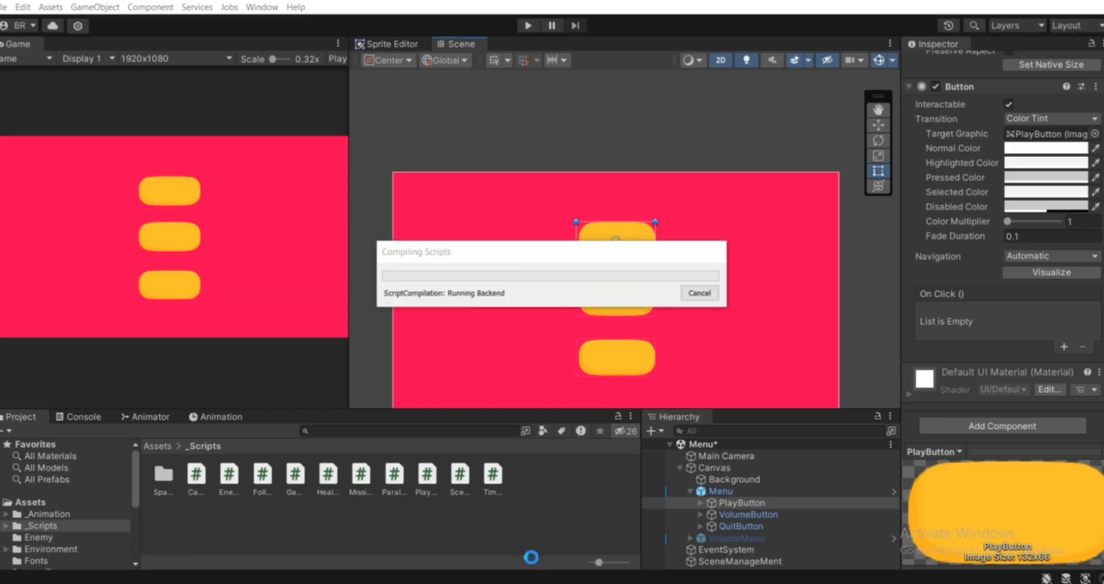
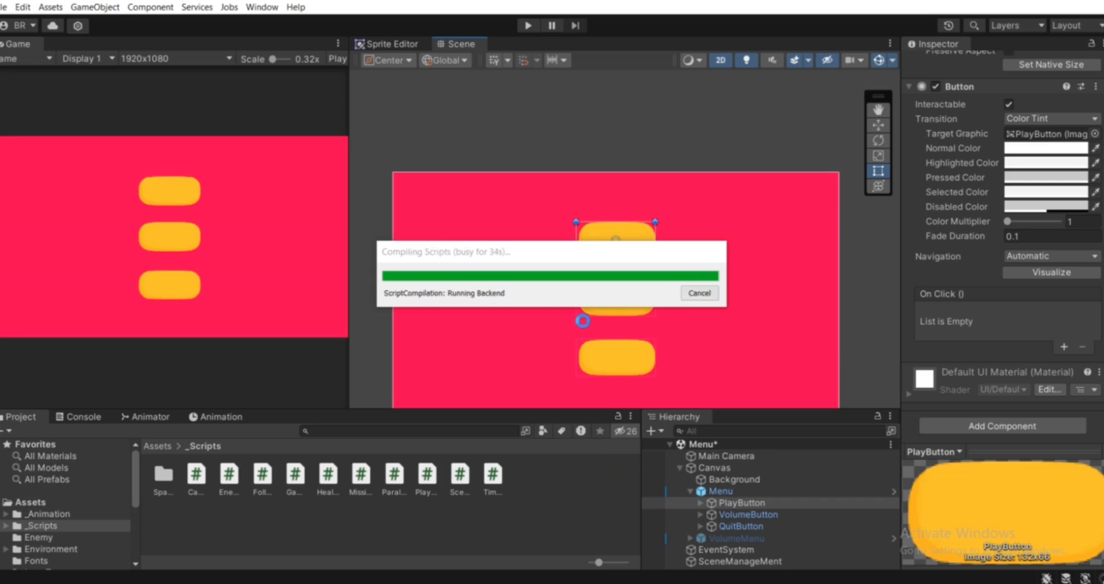
Step: Move the SceneManageMent object to the top of the Menu scene's hierarchy, above Main Camera
{"action": "left_click", "coordinate": [727, 561]}
{"action": "left_click_drag", "start_coordinate": [730, 562], "coordinate": [704, 453]}
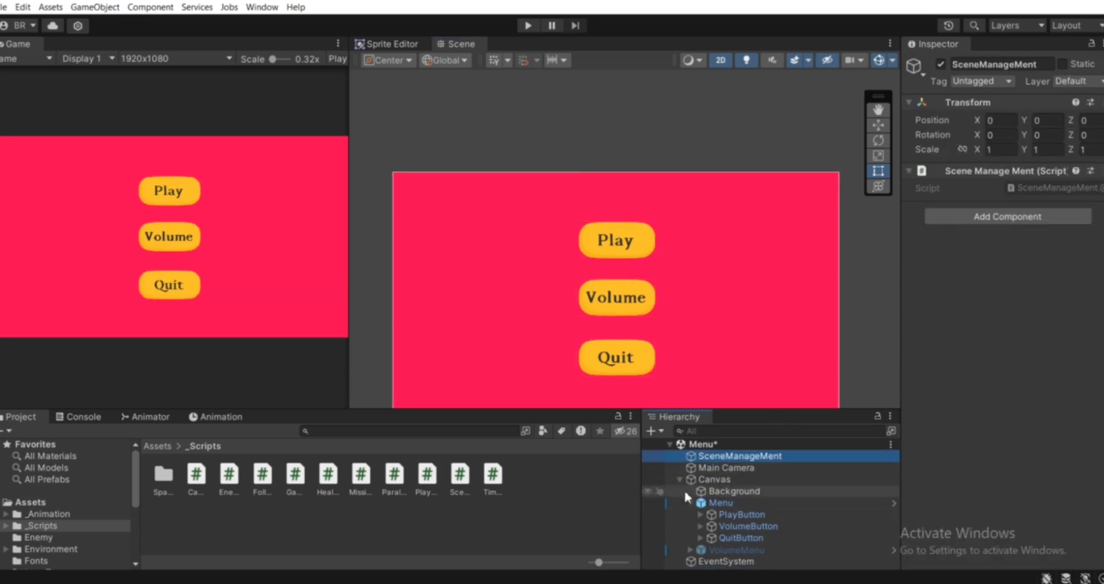
Step: Add an On Click entry to PlayButton's Button component and assign the SceneManageMent object as its target
{"action": "left_click", "coordinate": [733, 517]}
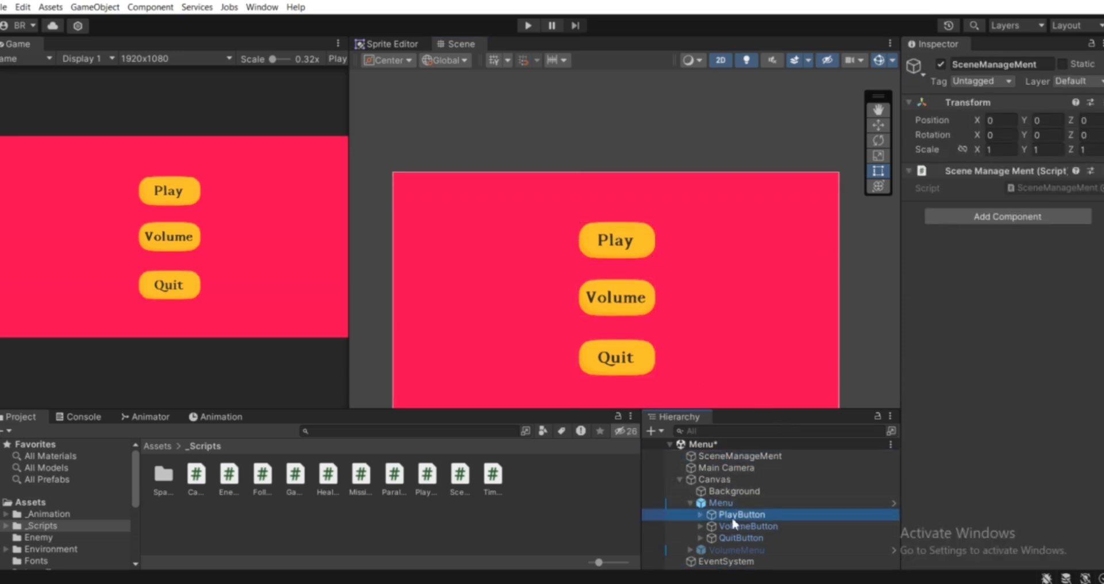
{"action": "scroll", "coordinate": [730, 301], "scroll_direction": "down", "scroll_amount": 2}
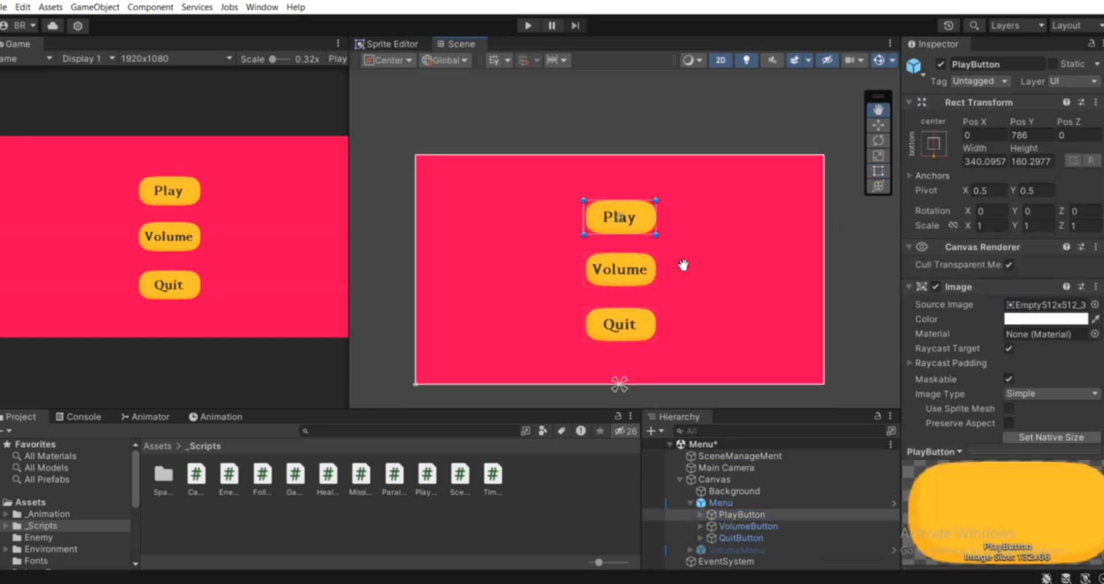
{"action": "scroll", "coordinate": [1100, 306], "scroll_direction": "down", "scroll_amount": 2}
{"action": "scroll", "coordinate": [1100, 306], "scroll_direction": "down", "scroll_amount": 5}
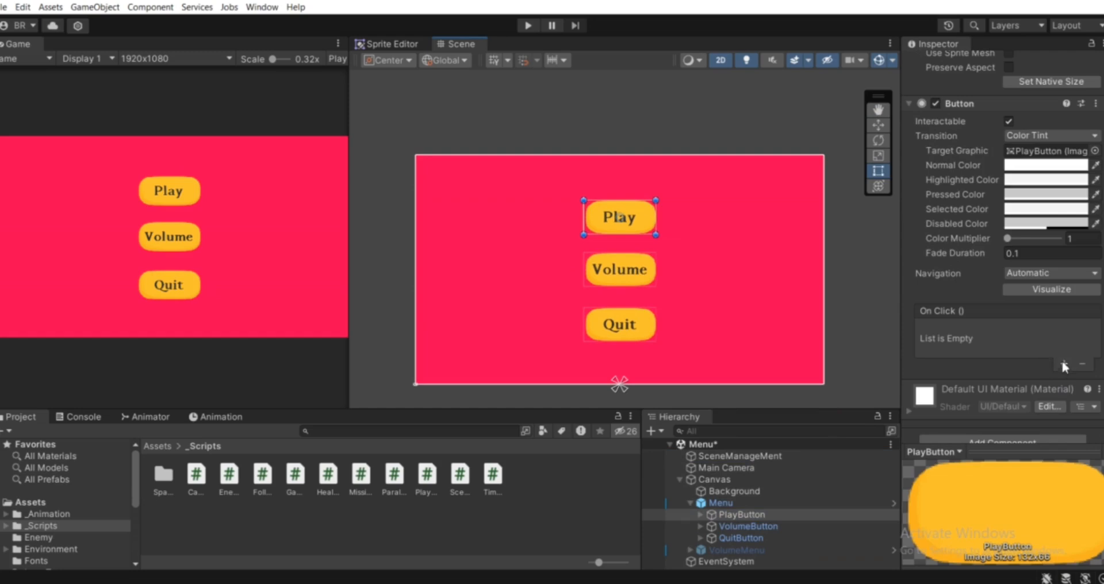
{"action": "left_click", "coordinate": [1062, 364]}
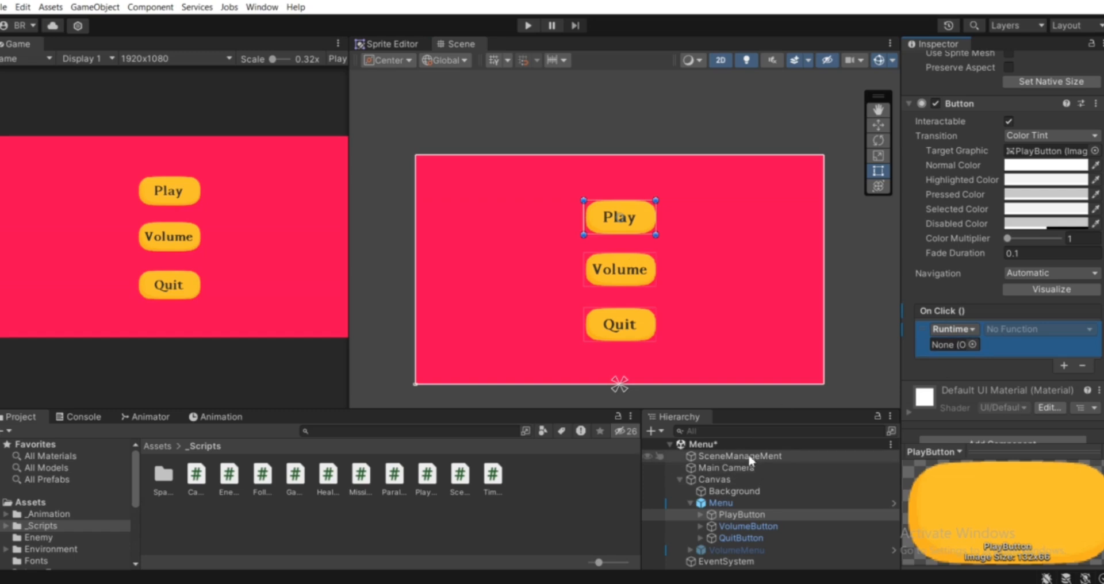
{"action": "left_click_drag", "start_coordinate": [726, 460], "coordinate": [958, 343]}
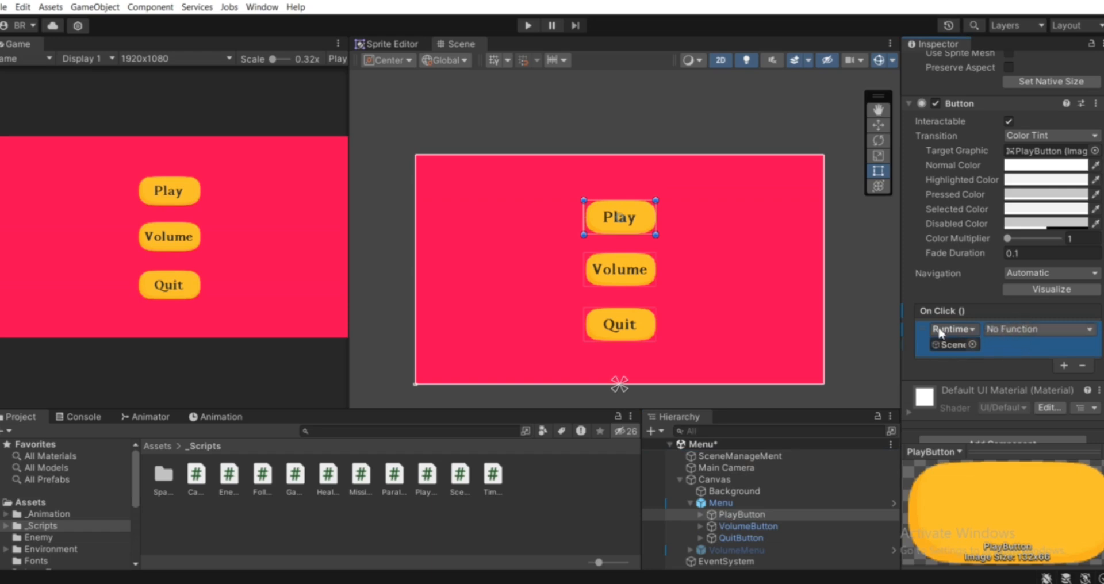
Step: Set the function of PlayButton's On Click entry to SceneManageMent's PlayGame()
{"action": "left_click", "coordinate": [1030, 328]}
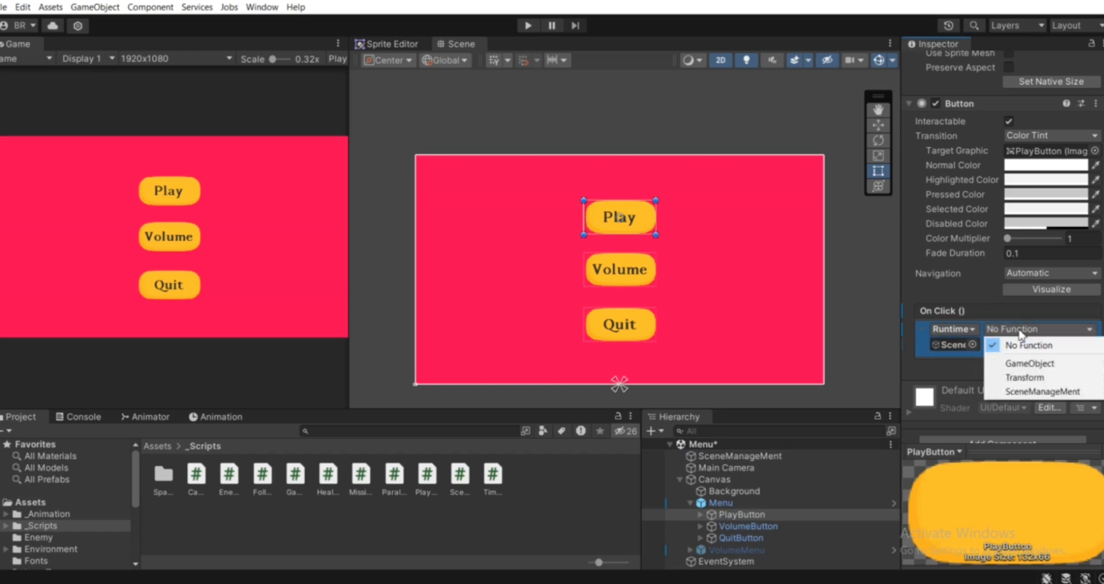
{"action": "mouse_move", "coordinate": [1024, 395]}
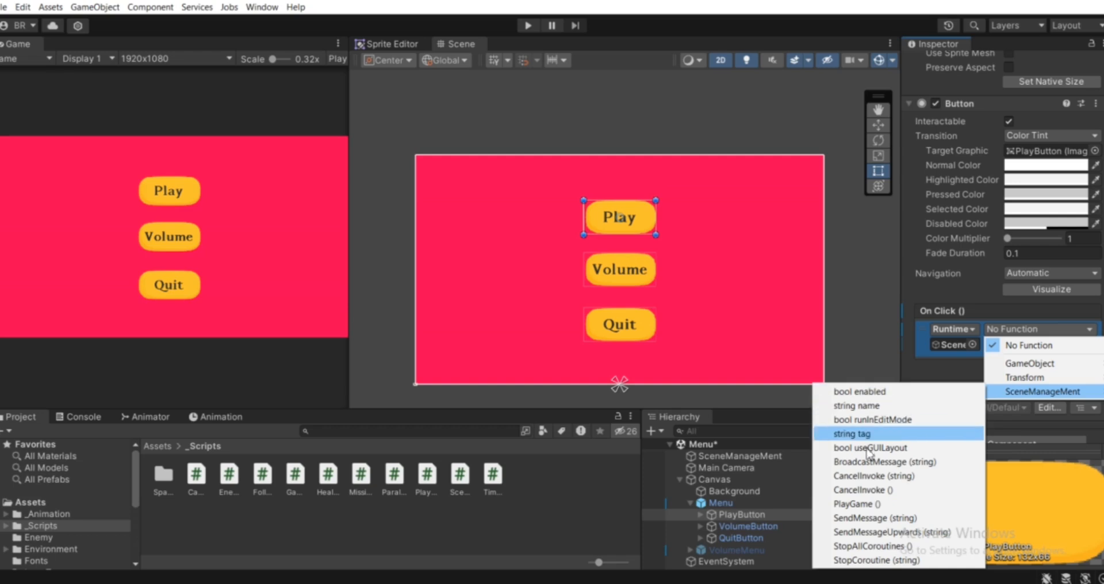
{"action": "left_click", "coordinate": [848, 504]}
Step: Playtest the menu to check whether the Play button loads the game scene, and stop the playtest
{"action": "scroll", "coordinate": [756, 257], "scroll_direction": "down", "scroll_amount": 3}
{"action": "left_click", "coordinate": [527, 25]}
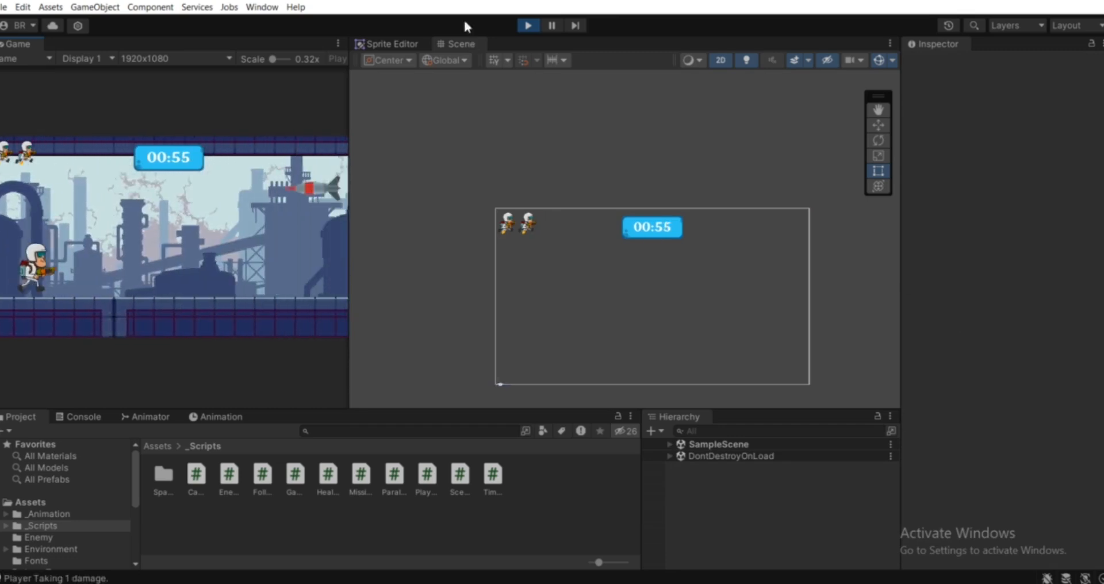
{"action": "left_click", "coordinate": [529, 25]}
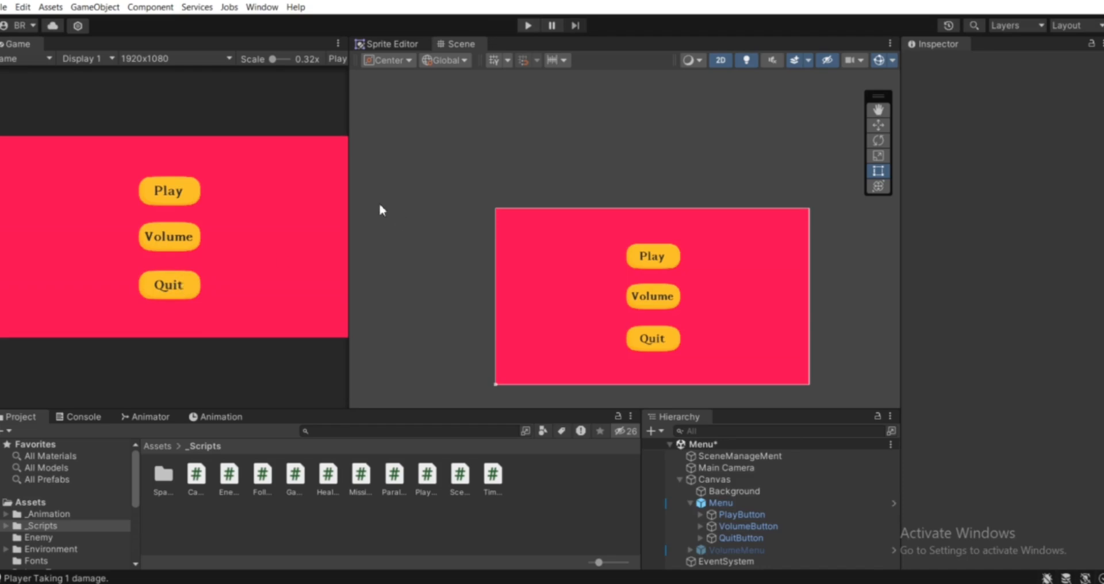
Step: Widen the Game view slightly by adjusting its border with the Scene view
{"action": "left_click_drag", "start_coordinate": [349, 162], "coordinate": [386, 176]}
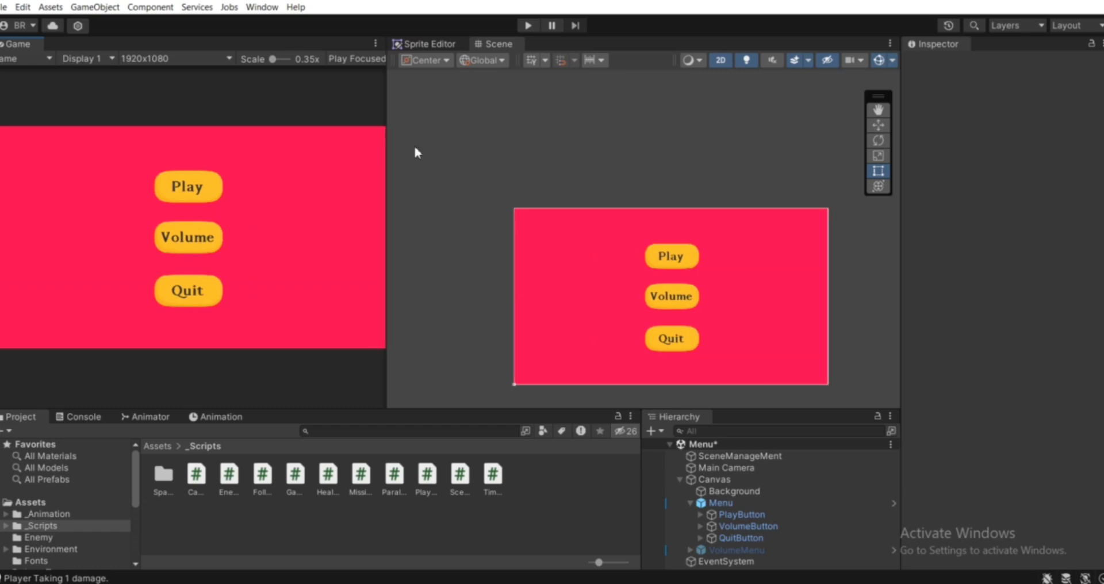
{"action": "left_click_drag", "start_coordinate": [387, 139], "coordinate": [365, 182]}
{"action": "middle_click_drag", "start_coordinate": [637, 257], "coordinate": [571, 206]}
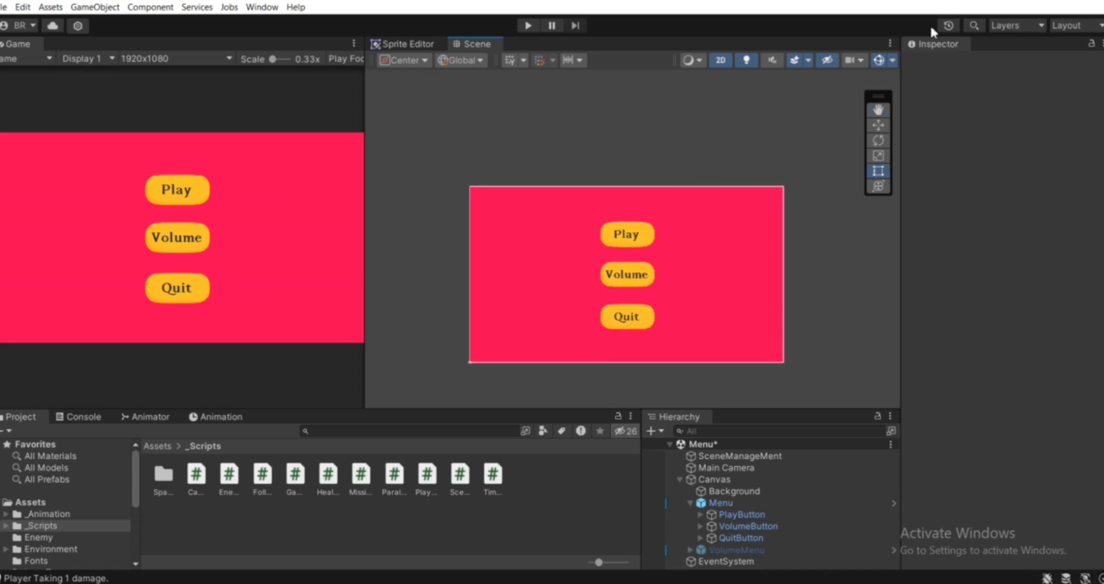